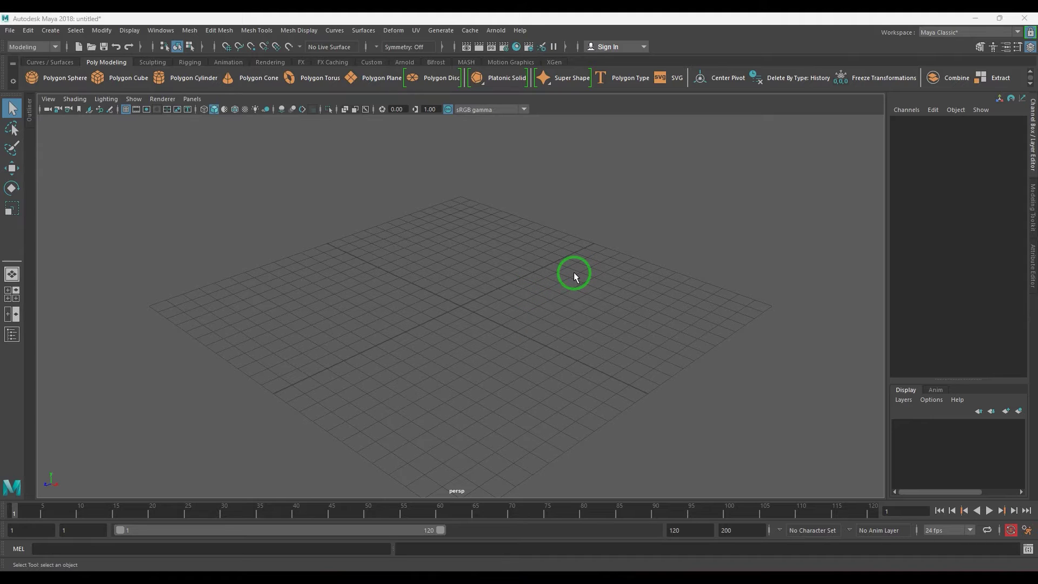
Create a default polygon cylinder at the origin and delete it
left_click(50, 30)
mouse_move(113, 69)
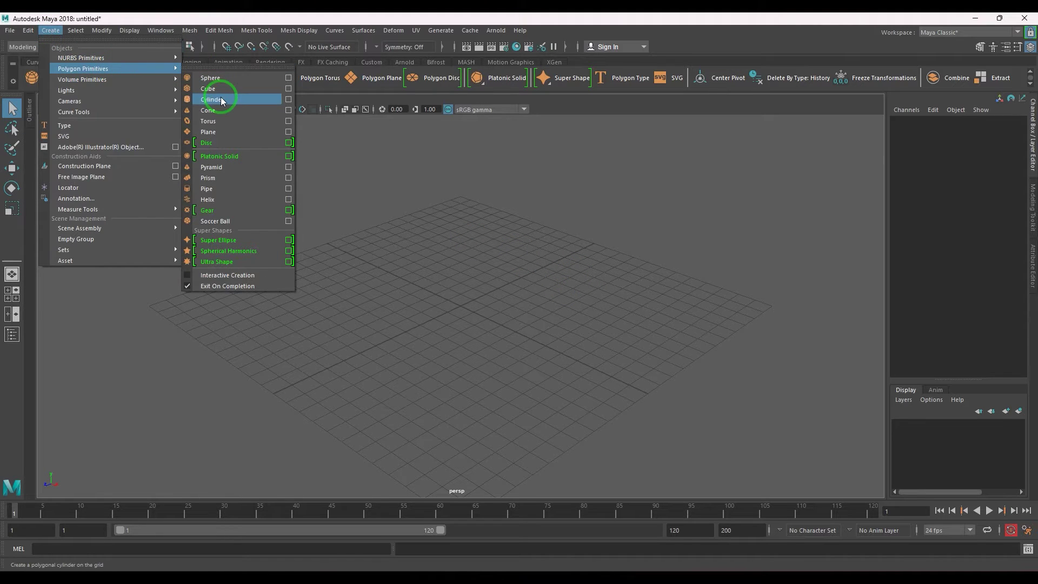
left_click(211, 90)
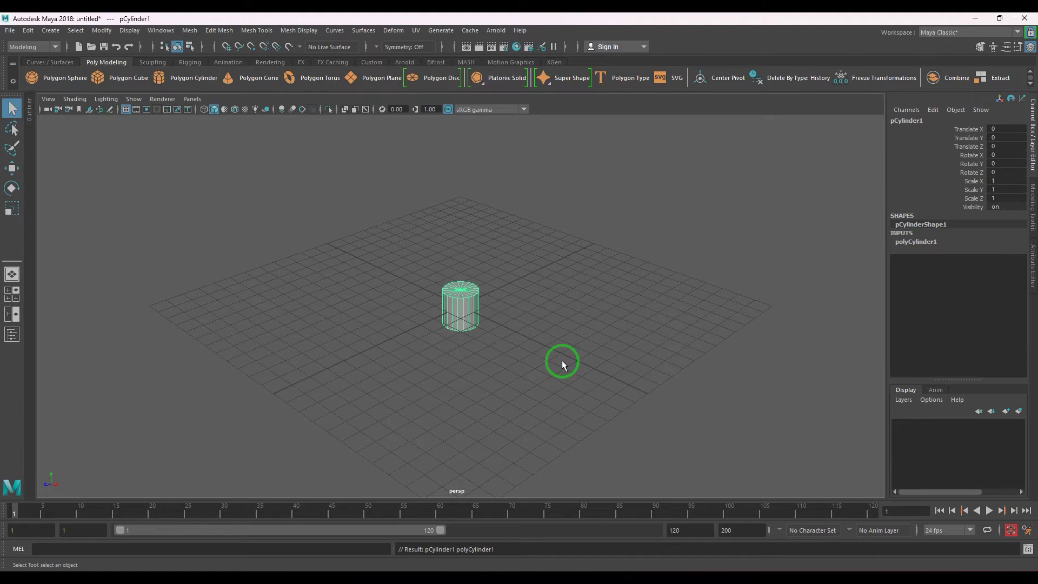
key("Delete")
Turn on Interactive Creation for polygon primitives
left_click(50, 30)
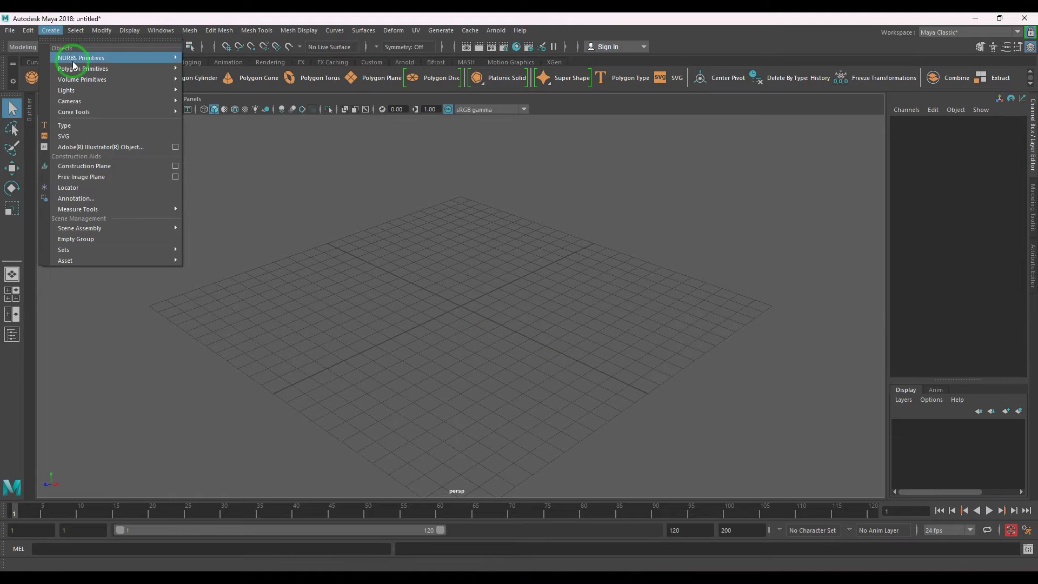
mouse_move(77, 70)
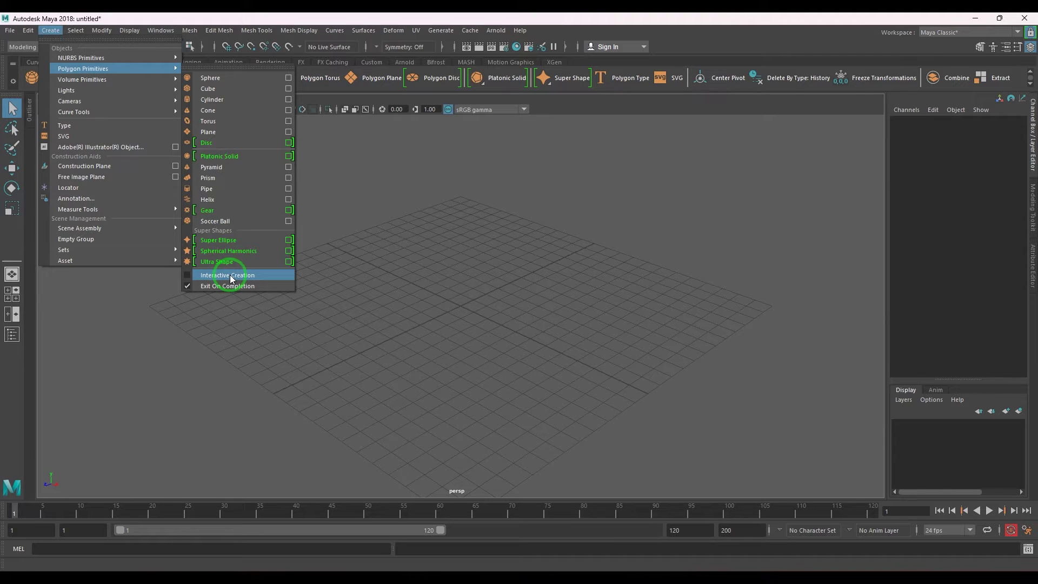
left_click(229, 275)
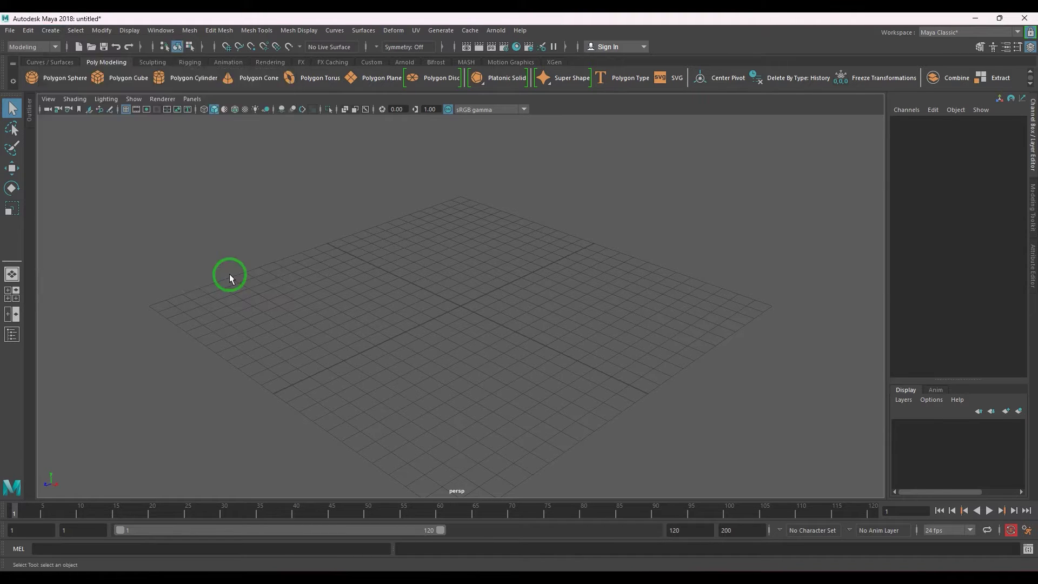
Draw a polygon cylinder interactively at the grid centre, radius about 2.15 and height about 10, and delete it
left_click(60, 32)
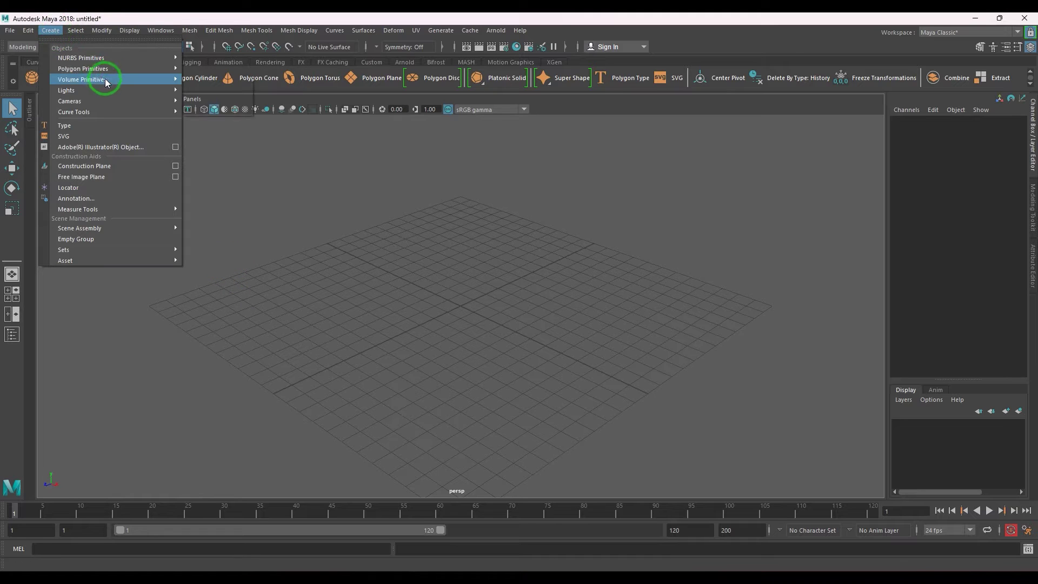
mouse_move(131, 71)
left_click(228, 96)
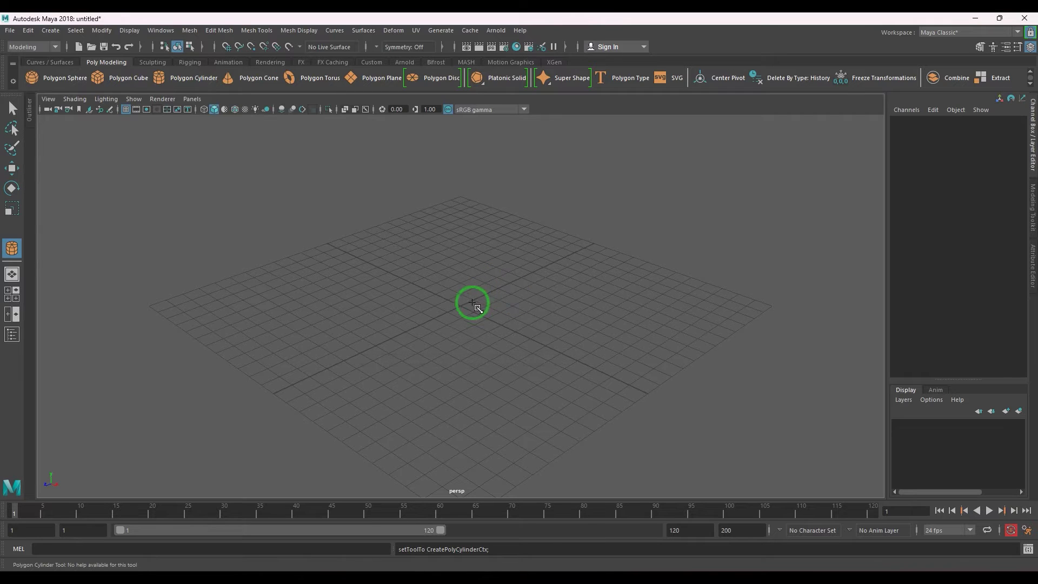
left_click_drag(460, 307, 493, 128)
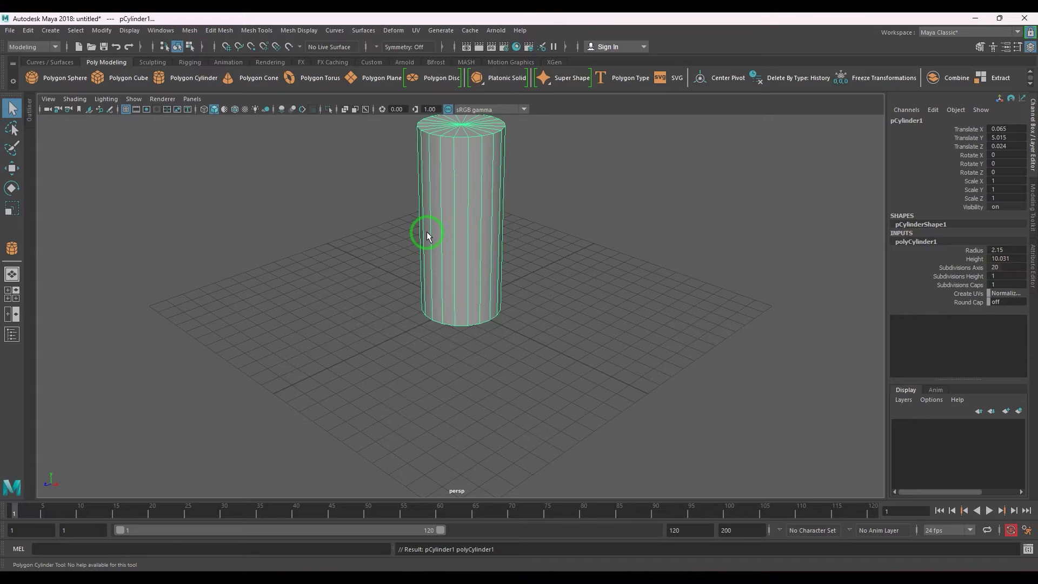
key("Delete")
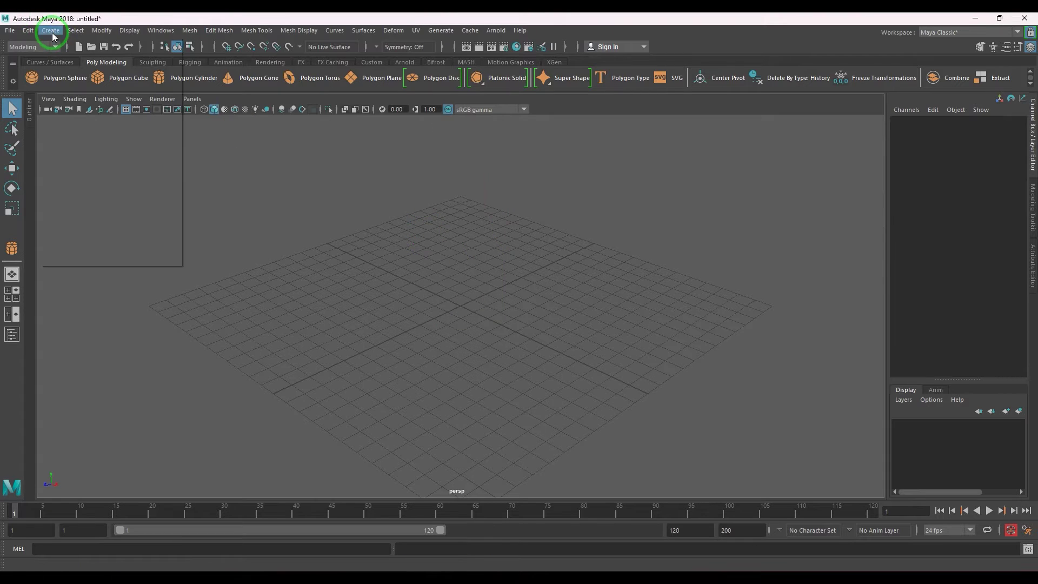
Turn off Interactive Creation for polygon primitives and create a default polygon cylinder at the origin
left_click(50, 30)
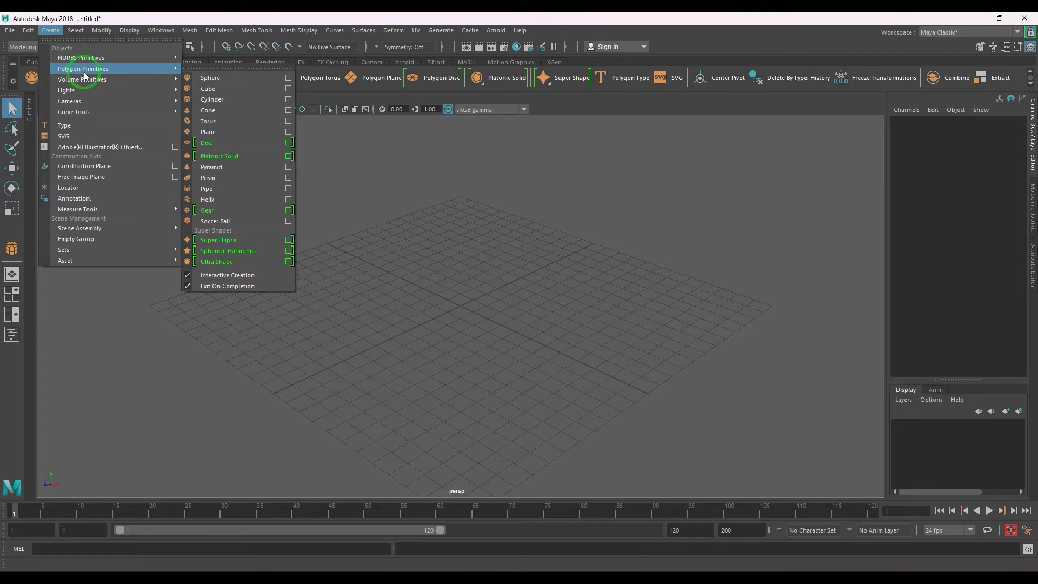
left_click(235, 277)
left_click(50, 30)
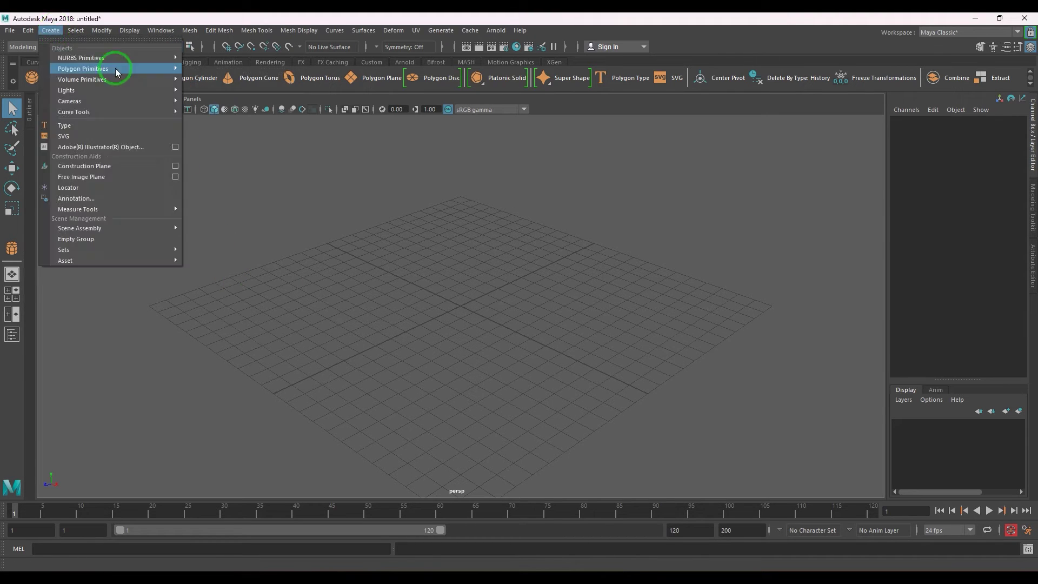
mouse_move(118, 67)
left_click(231, 101)
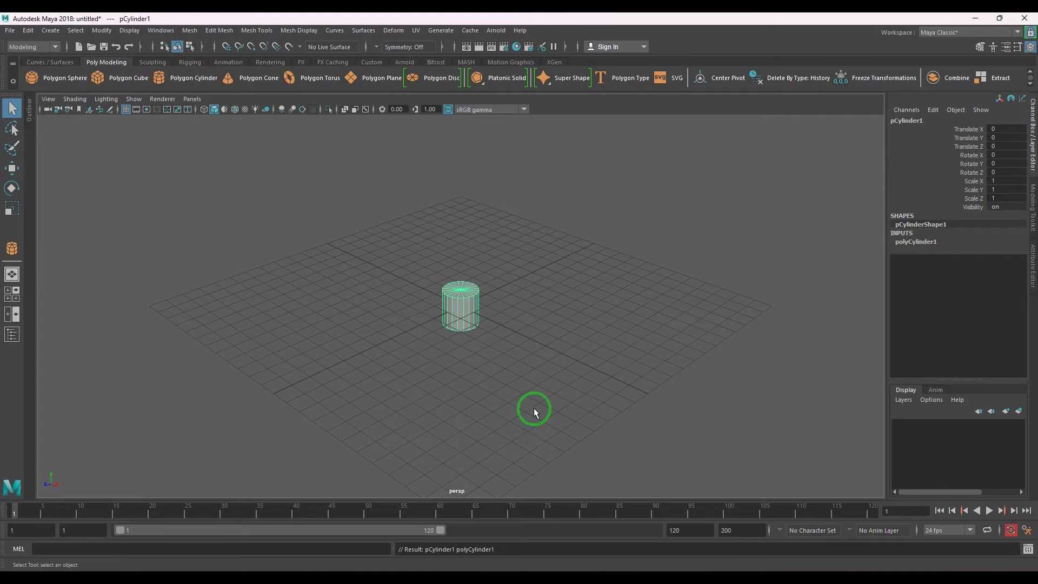
Set the cylinder's height to 20 in its creation inputs
scroll(485, 366, "up", 4)
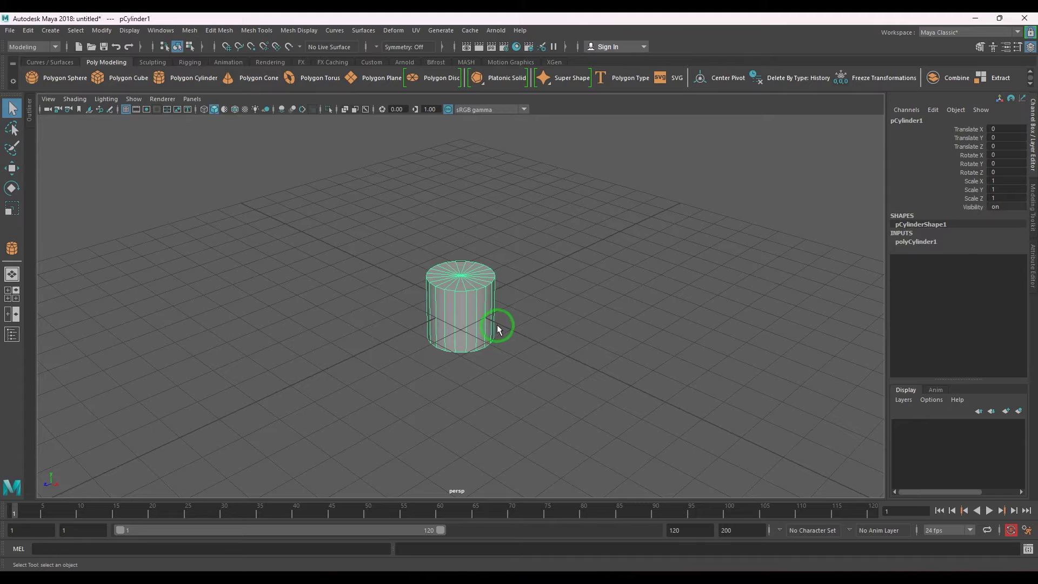
left_click(952, 241)
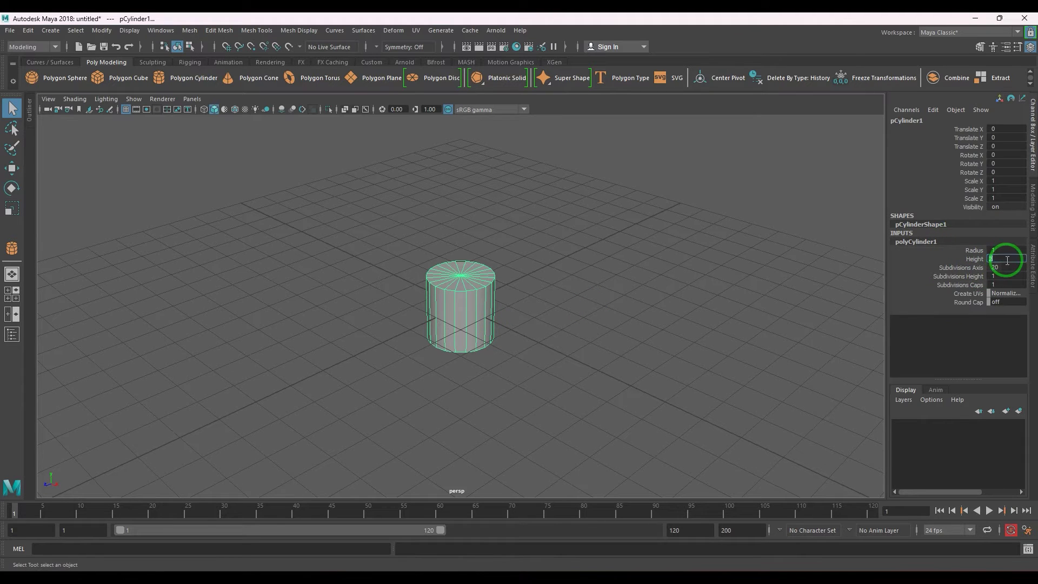
double_click(1006, 260)
type("20")
key("Return")
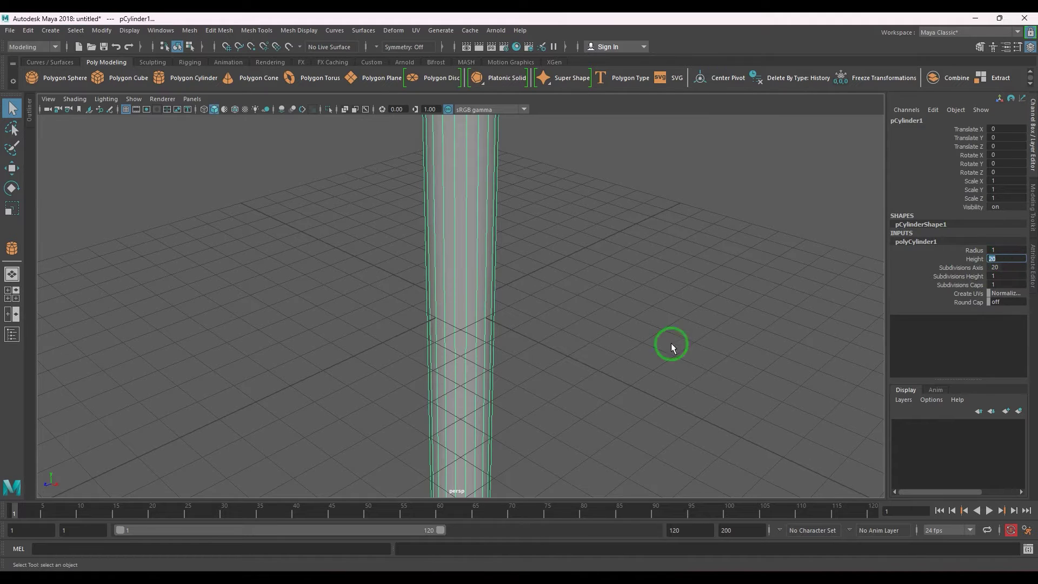
Raise the cylinder onto the grid by setting its Translate Y to 10
scroll(526, 303, "down", 5)
left_click_drag(527, 303, 547, 294, "alt")
middle_click_drag(547, 295, 550, 318, "alt")
left_click_drag(550, 318, 494, 343, "alt")
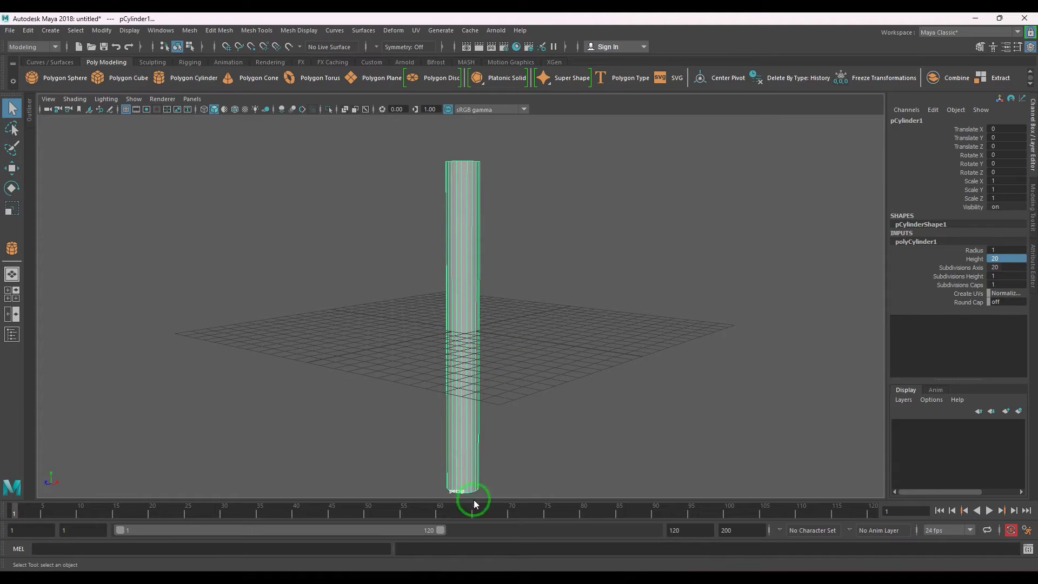
scroll(406, 358, "down", 3)
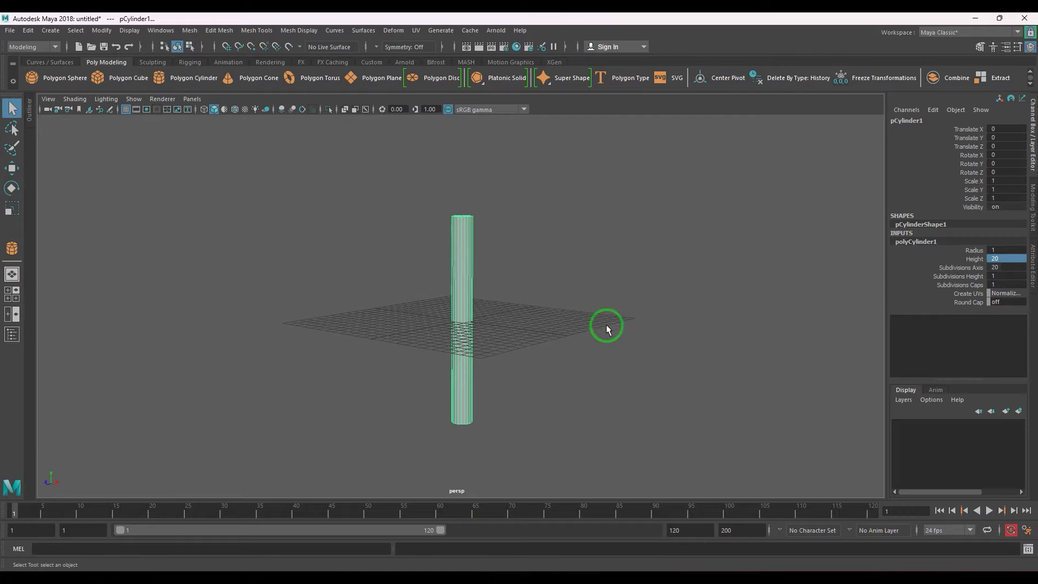
left_click(1013, 137)
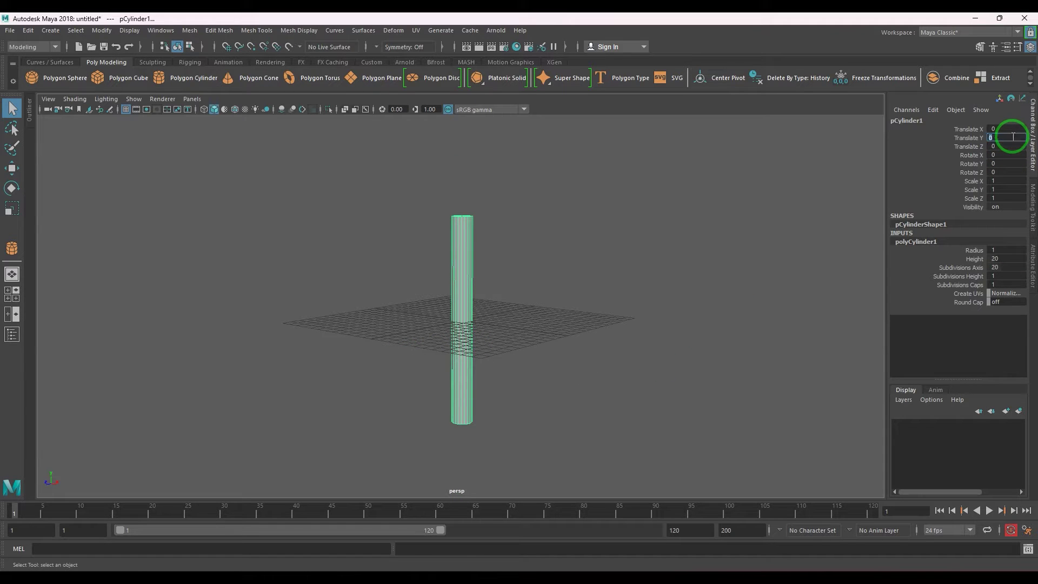
key("Return")
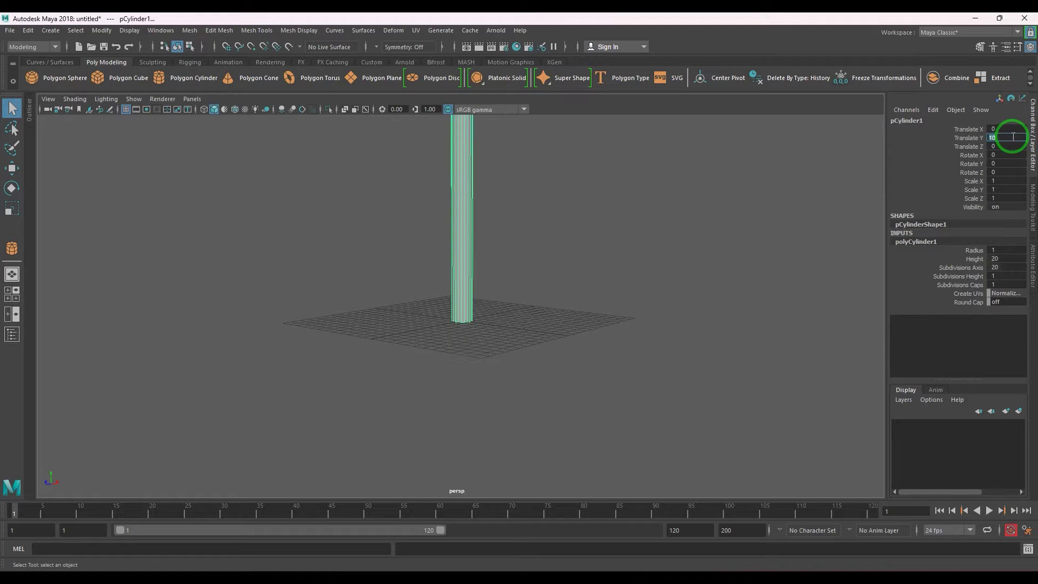
Set the cylinder's radius to 2 in its creation inputs
left_click_drag(556, 281, 604, 423, "alt")
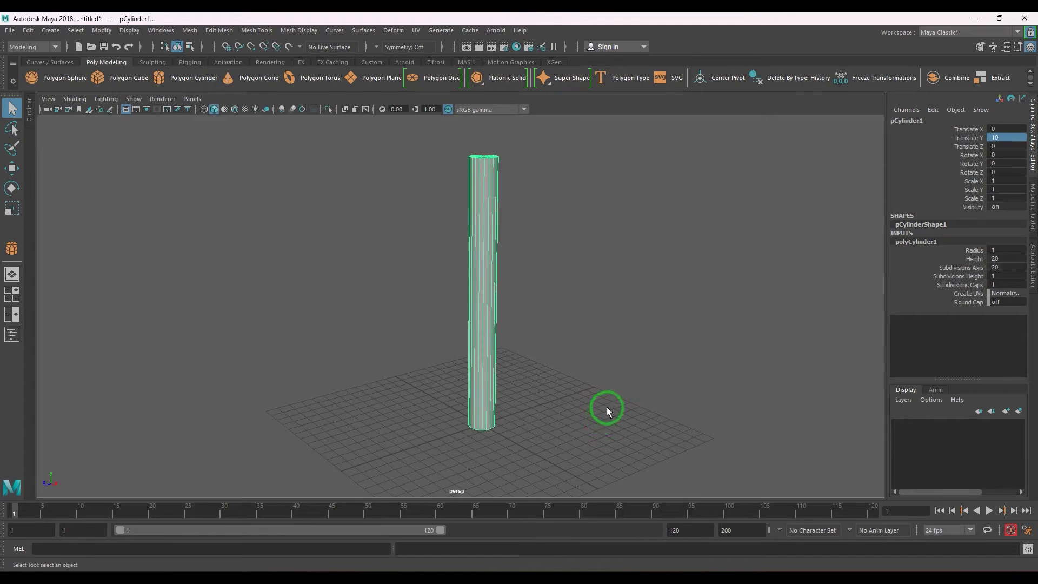
left_click(1009, 250)
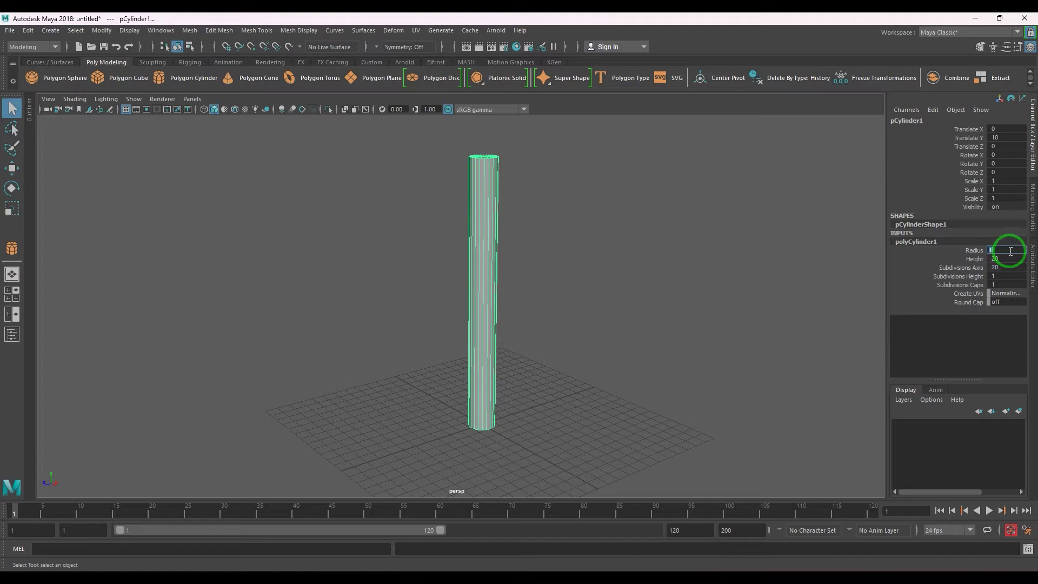
type("2")
key("Return")
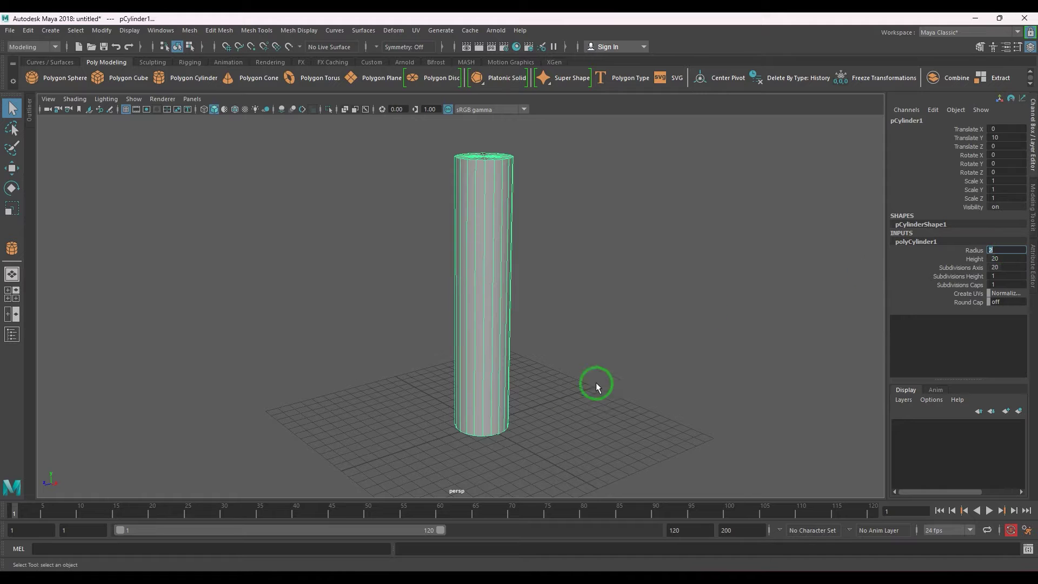
Create a polygon cube and move it out of the cylinder along the X axis by about 6 units
left_click_drag(579, 394, 618, 350, "alt")
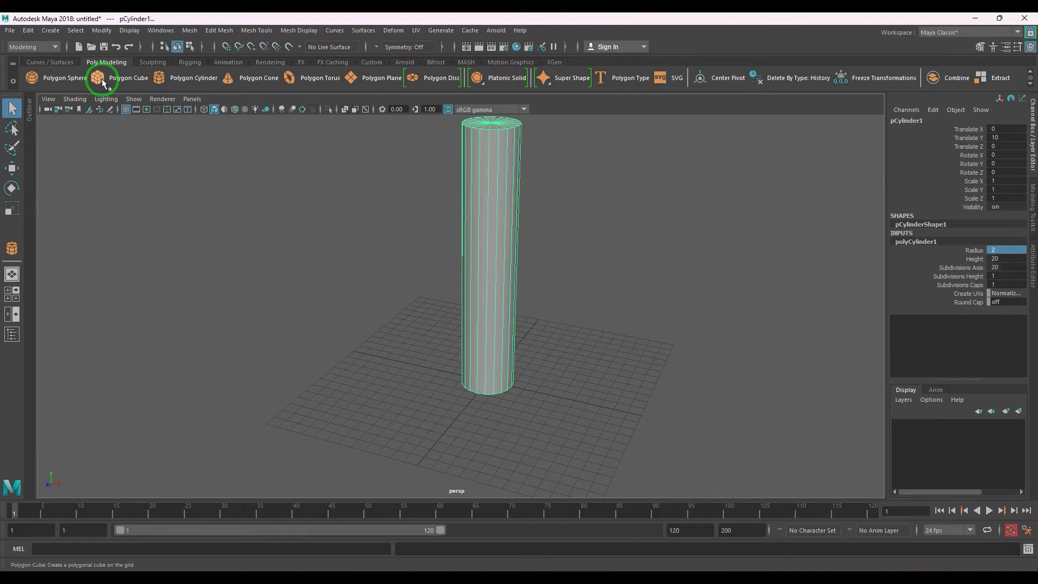
left_click(120, 77)
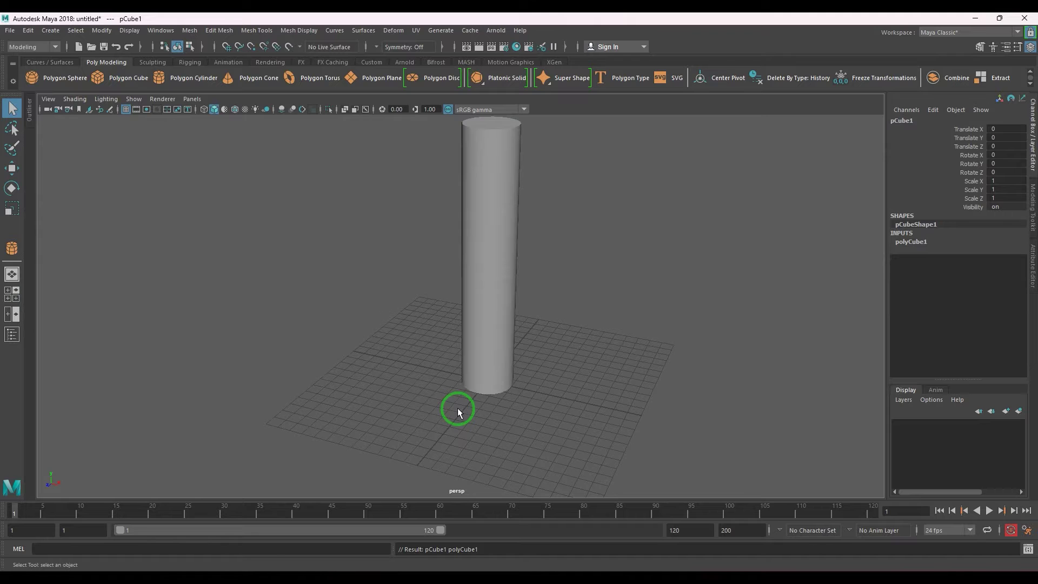
key("w")
left_click_drag(514, 388, 608, 412)
middle_click_drag(608, 412, 560, 392, "alt")
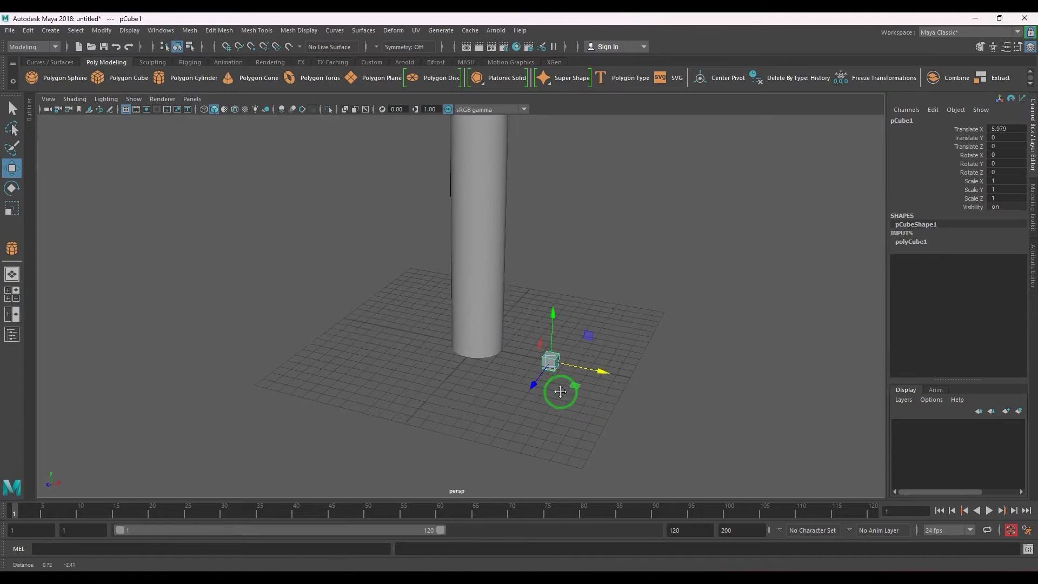
Set the cube's Translate Y to 0.5 so that it rests on the grid
scroll(603, 424, "up", 2)
left_click_drag(602, 424, 575, 401, "alt")
scroll(579, 424, "up", 4)
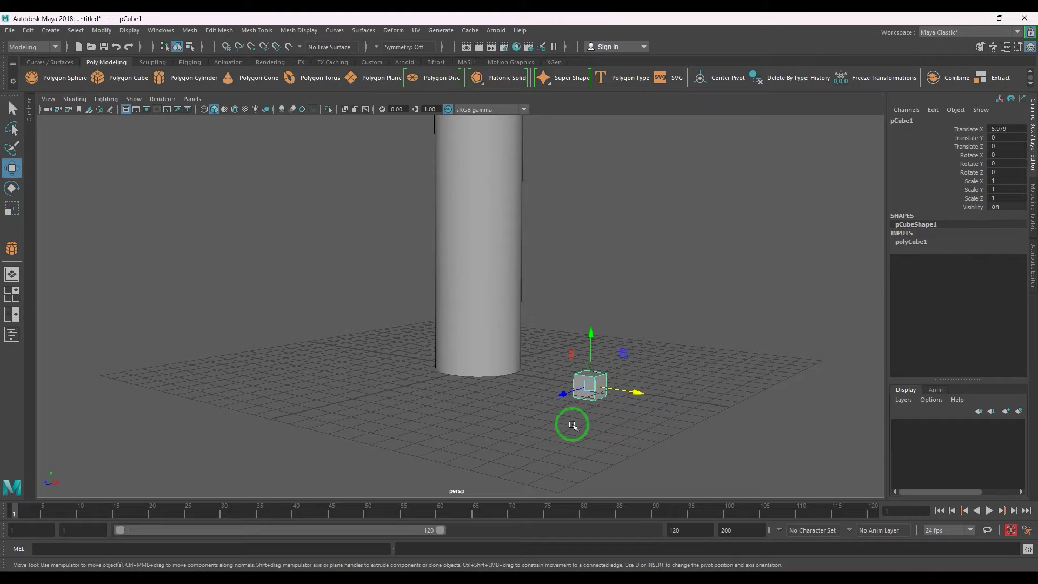
left_click(933, 242)
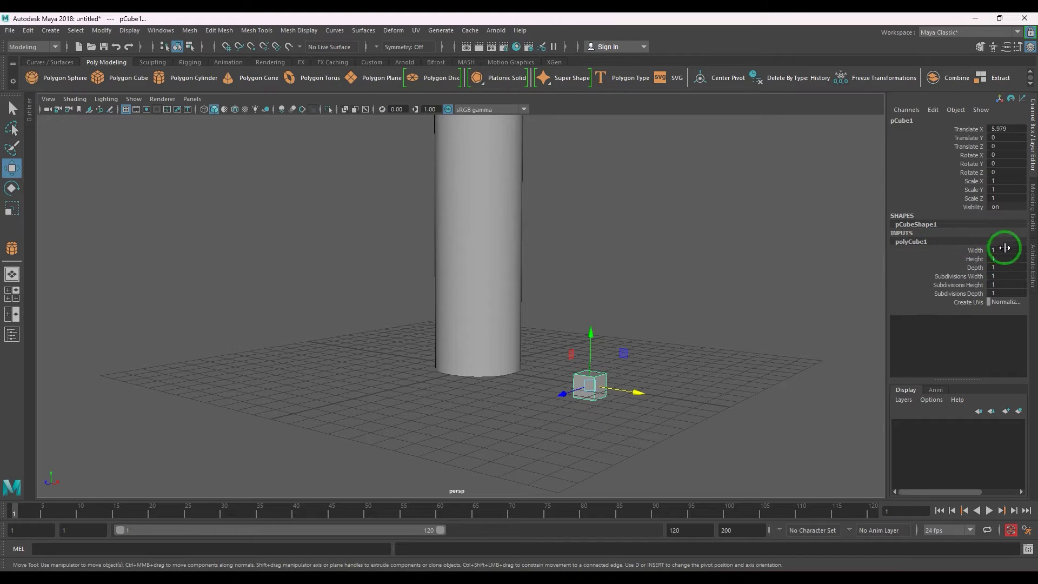
left_click(1008, 138)
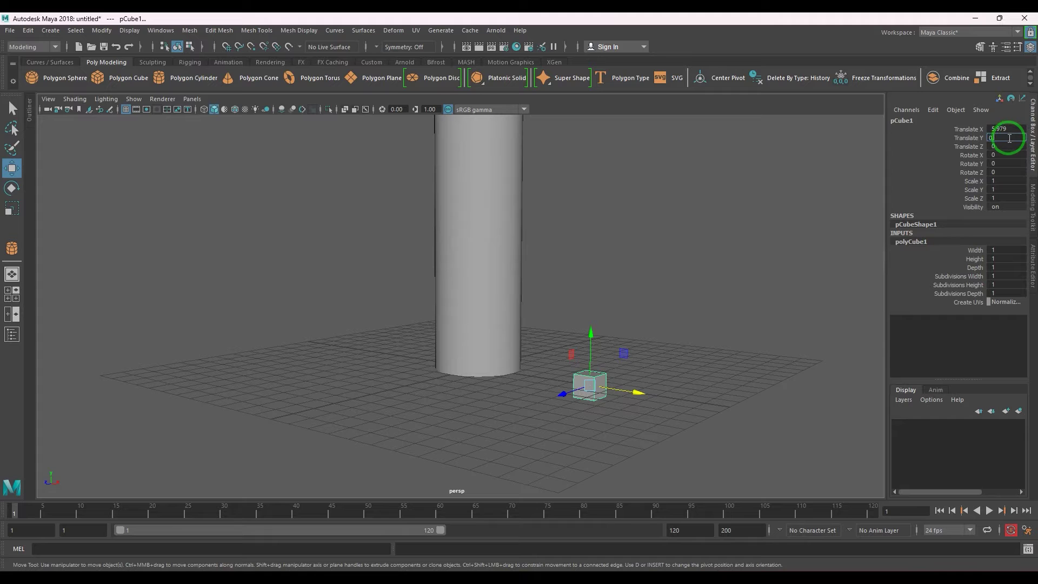
type("0.5")
key("Return")
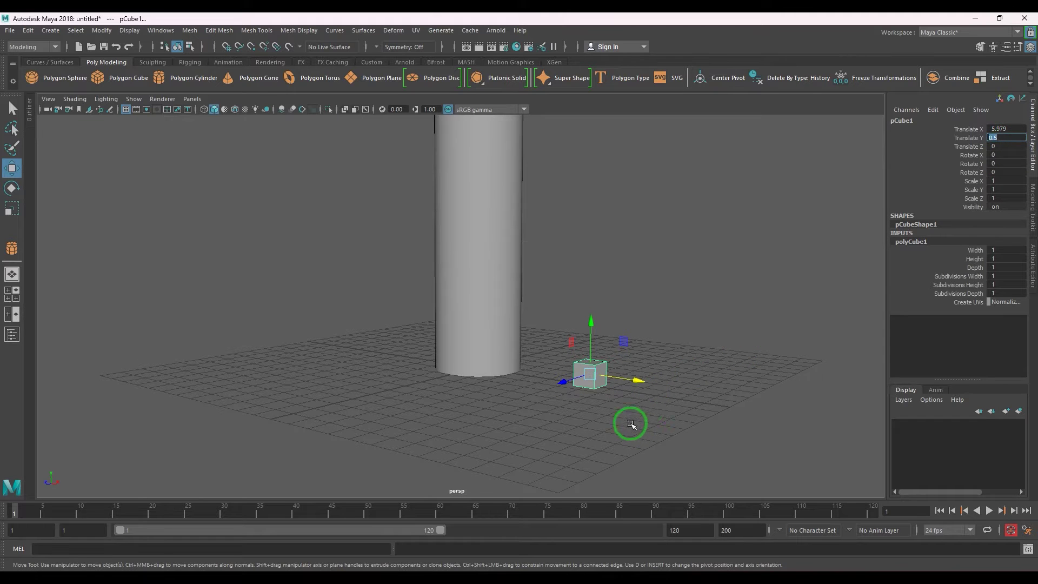
Switch to the top view of the cylinder and cube and display them in wireframe
left_click_drag(631, 425, 804, 399, "alt")
left_click_drag(640, 262, 660, 371, "alt")
key("space")
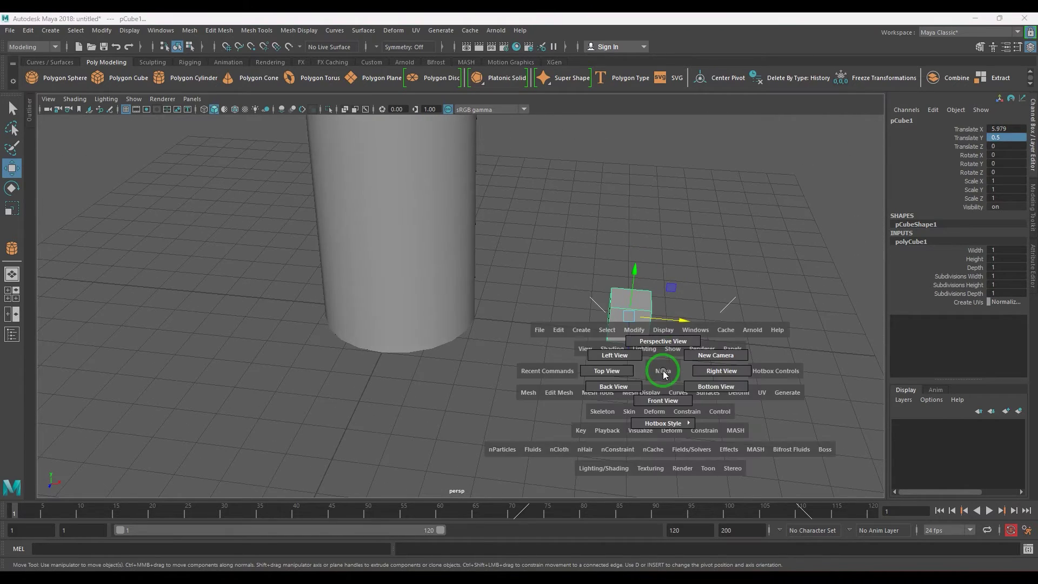
key("space")
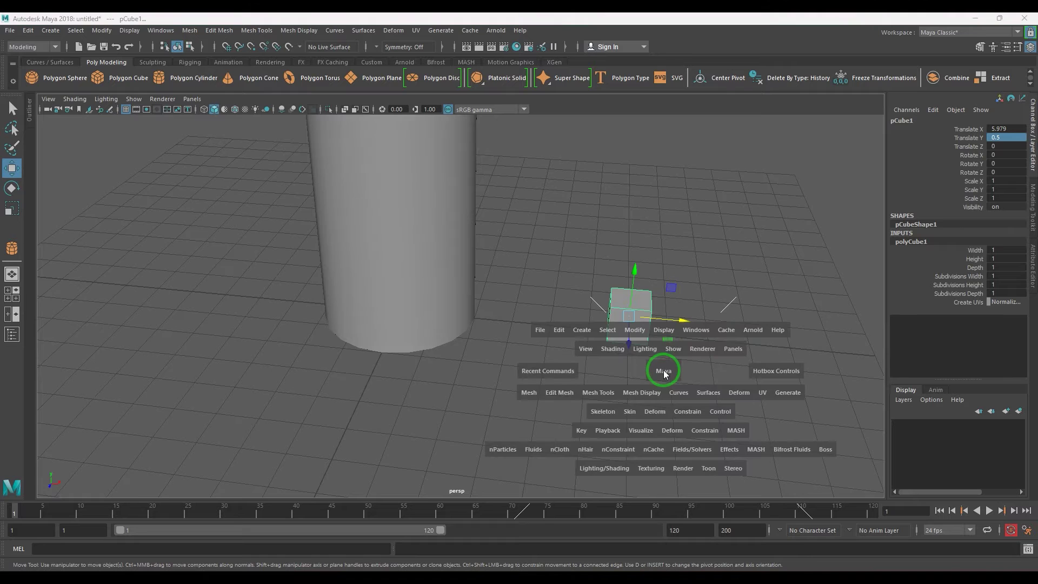
left_click(664, 372)
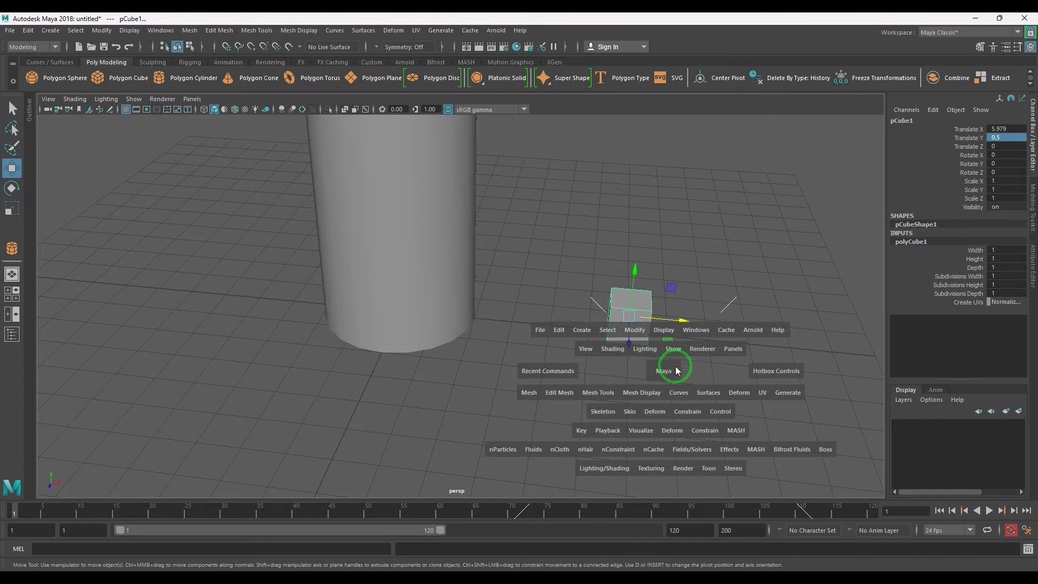
left_click_drag(664, 372, 608, 371)
scroll(651, 429, "up", 3)
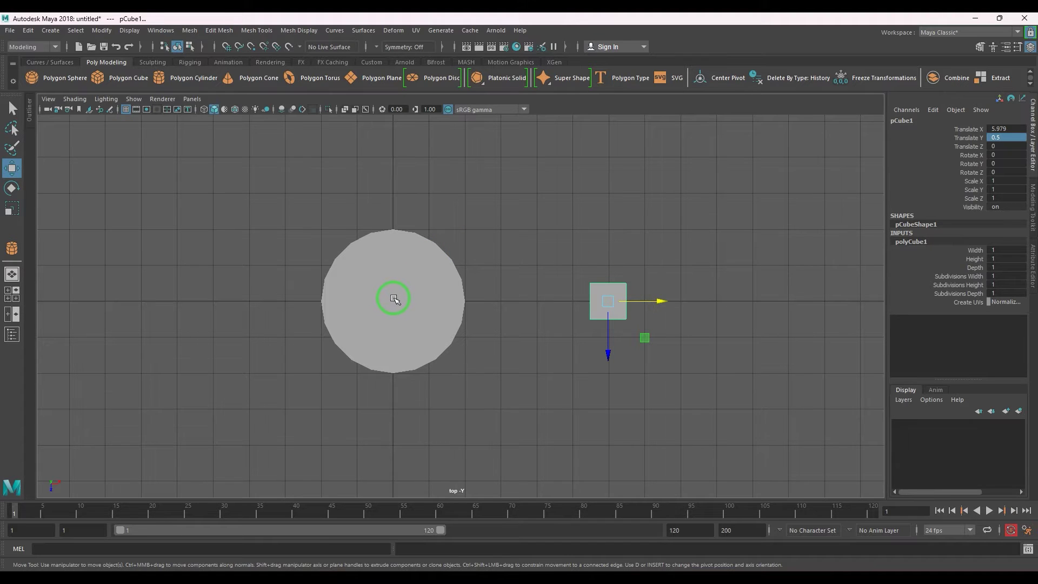
key("4")
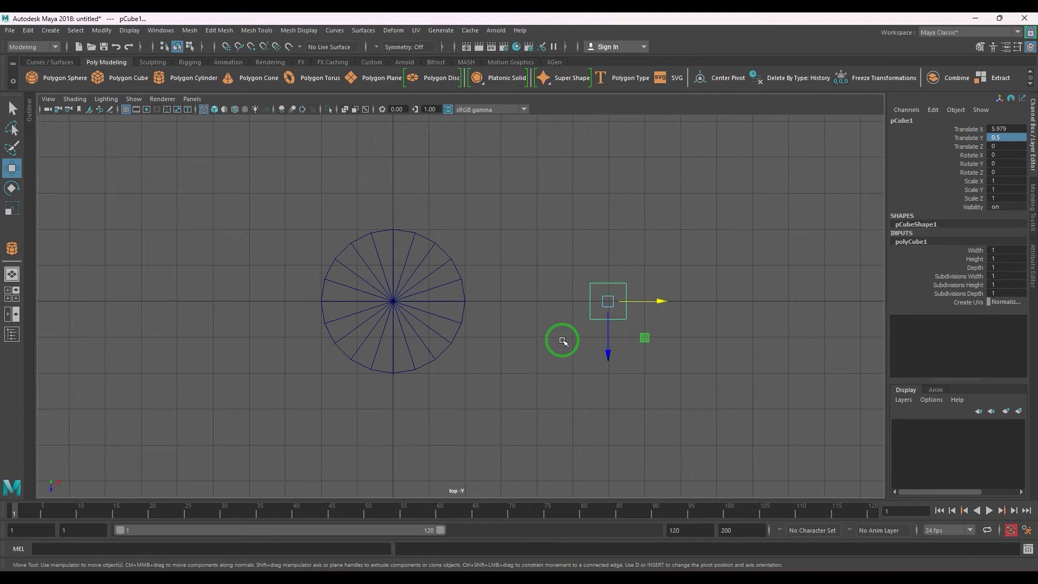
Move the cube's pivot freely away from the cube, to about X 7.8 and Z -1.95
key("d")
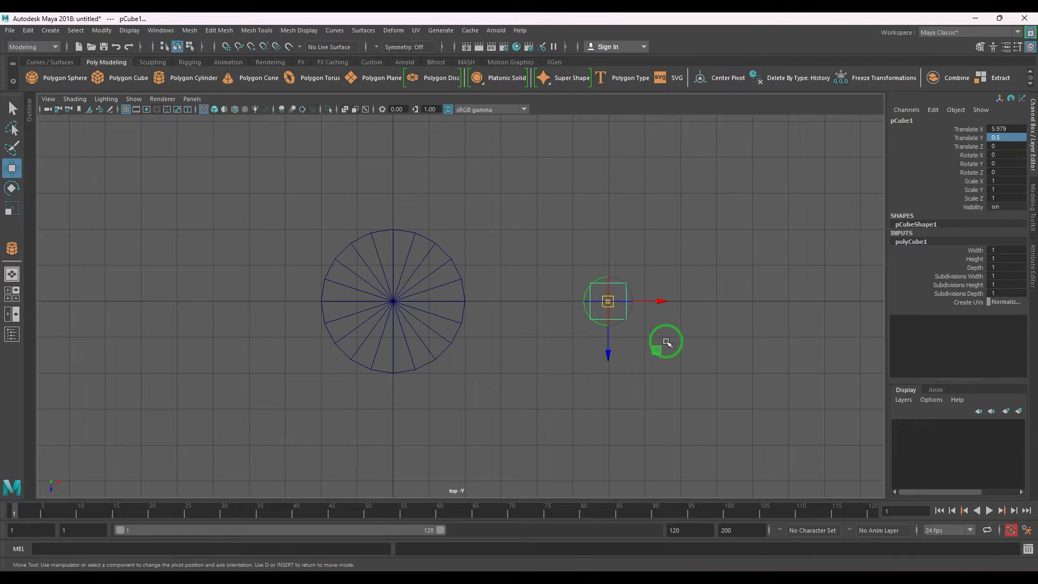
middle_click_drag(665, 362, 737, 316)
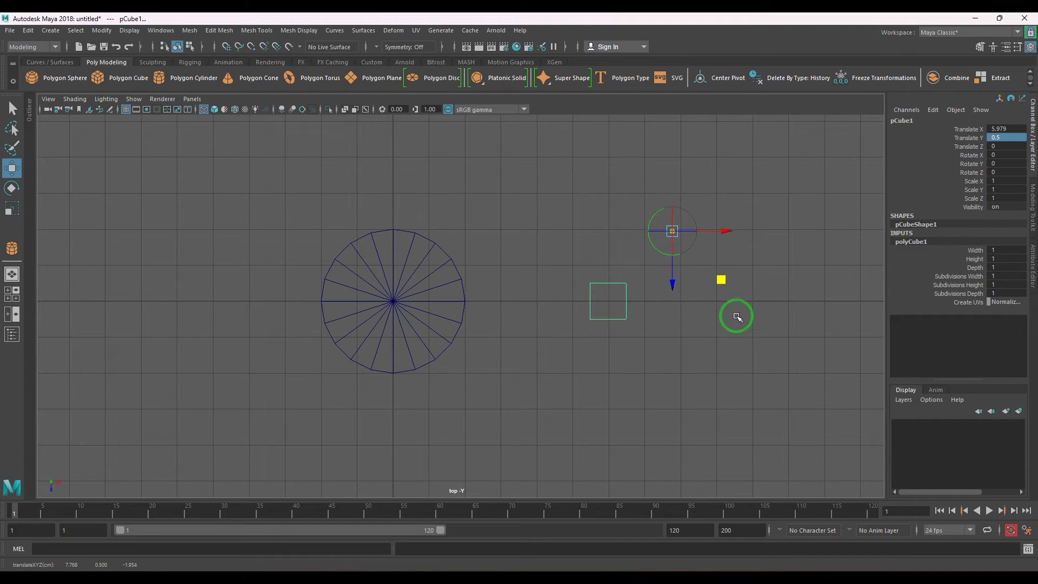
key("d")
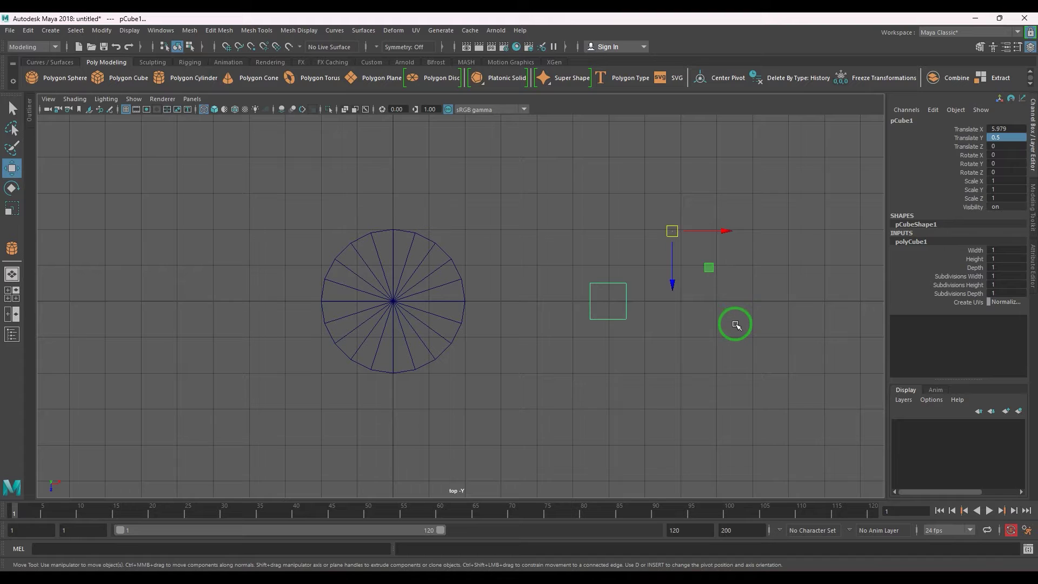
Snap the cube's pivot to the grid origin at the cylinder's centre and return to shaded display
key("d")
key("x")
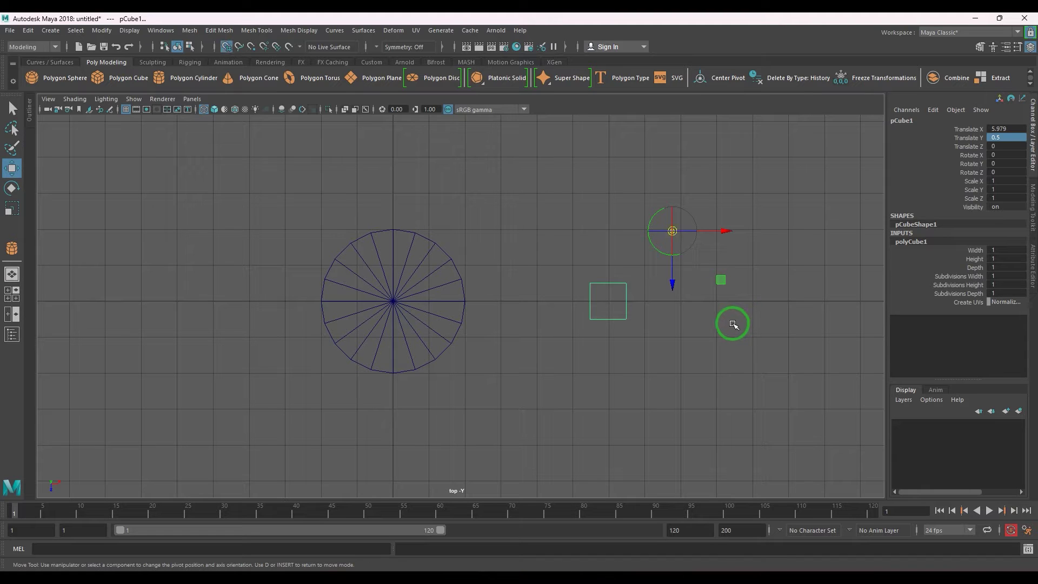
left_click_drag(720, 280, 698, 277)
middle_click_drag(699, 278, 595, 238)
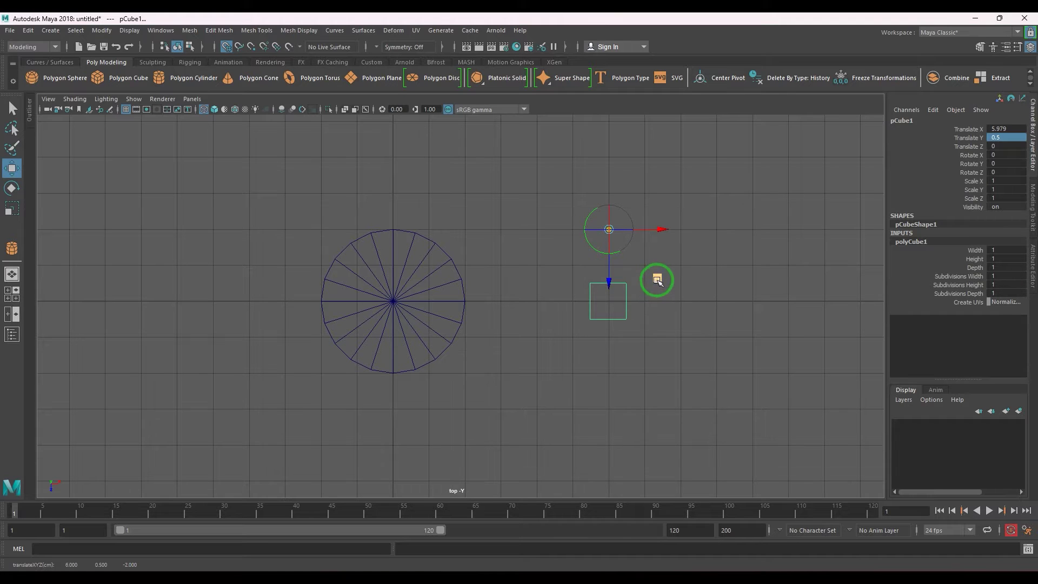
middle_click_drag(658, 280, 401, 316)
key("d")
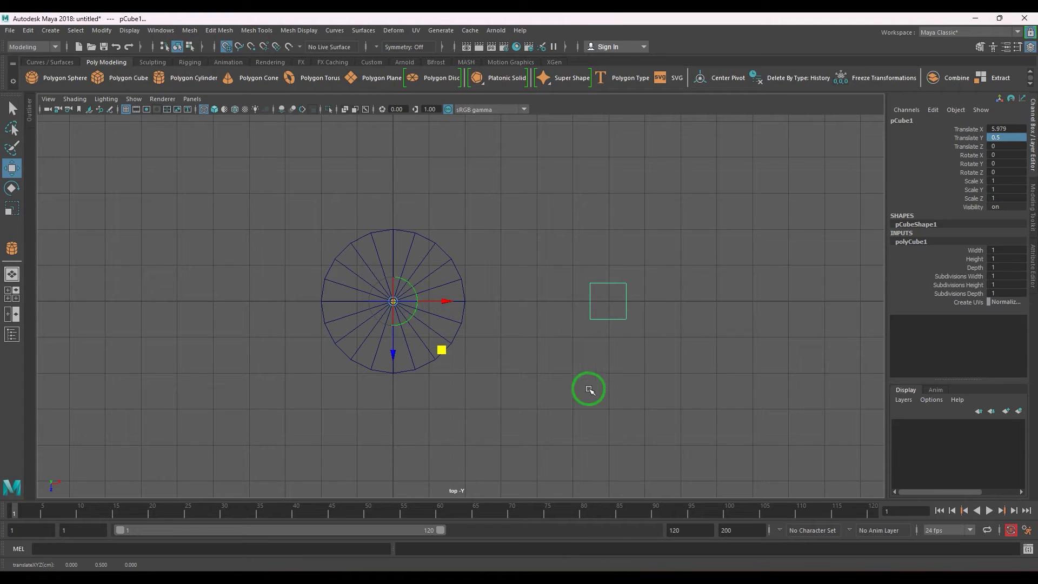
key("d")
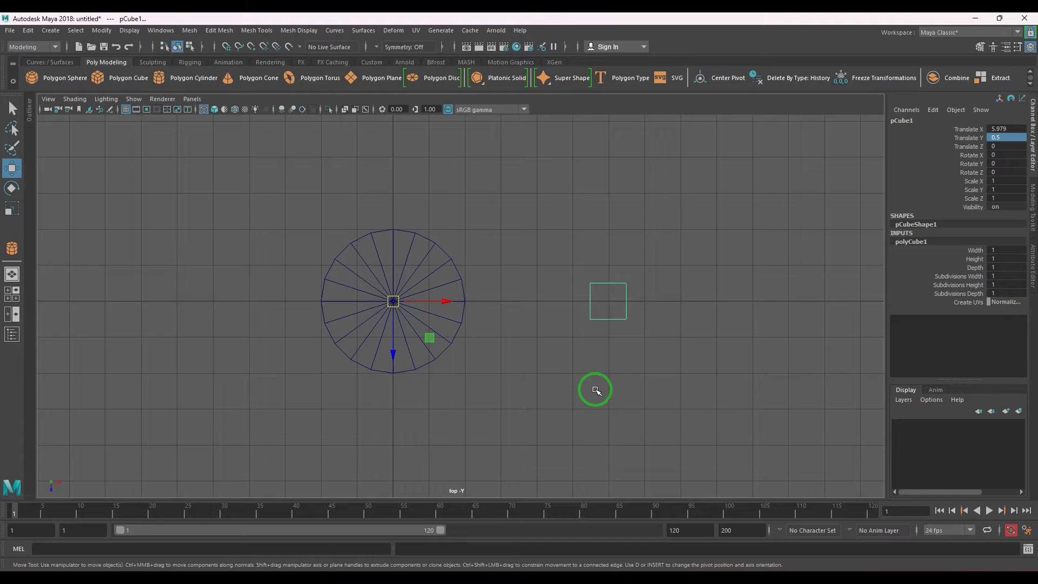
key("5")
Try rotating the cube around the column about the Y axis in the perspective view, and undo the rotation
key("space")
mouse_move(595, 389)
left_mouse_down()
mouse_move(593, 329)
mouse_move(582, 404)
mouse_move(544, 387)
mouse_move(556, 417)
mouse_move(367, 361)
mouse_move(510, 399)
mouse_move(456, 413)
mouse_move(462, 402)
left_mouse_up()
key("e")
key("ctrl+z")
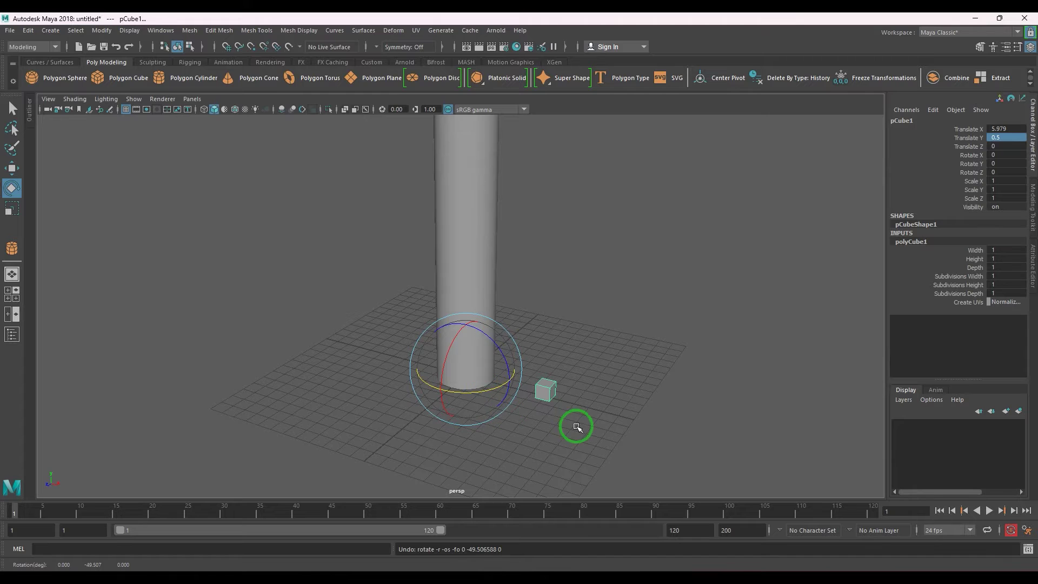
left_click_drag(551, 428, 603, 377, "alt")
In the top view, move the cube's vertices nearest the cylinder along X into its edge, to about X 1.8
key("space")
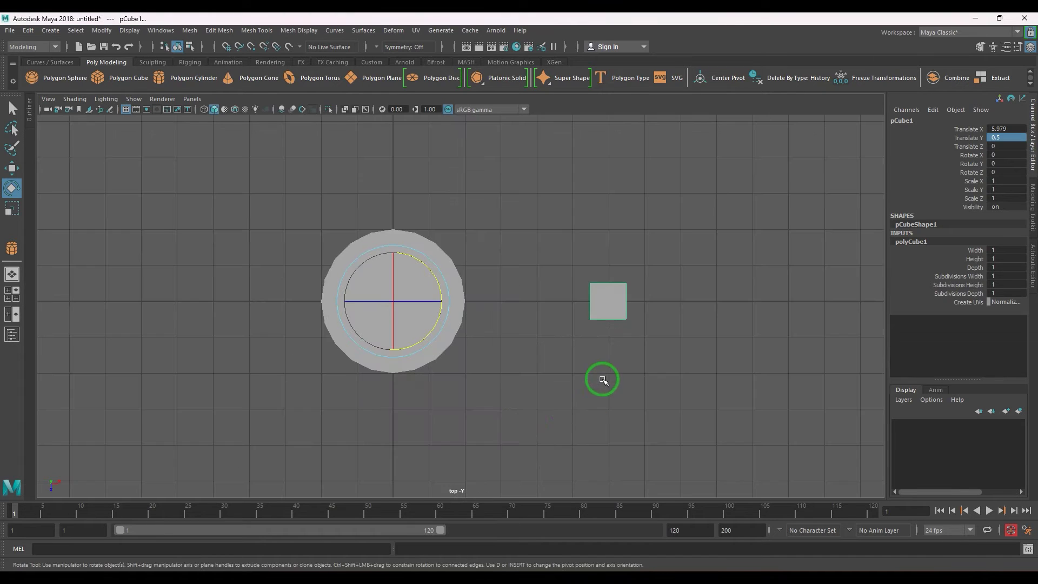
left_click(598, 316)
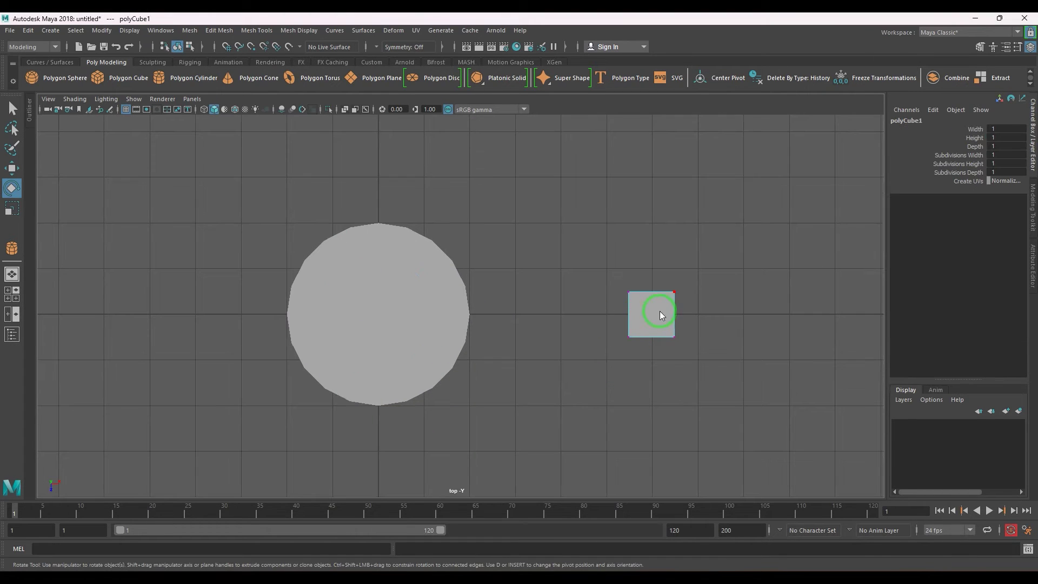
right_click_drag(660, 274, 588, 279)
left_click_drag(584, 258, 640, 364)
key("w")
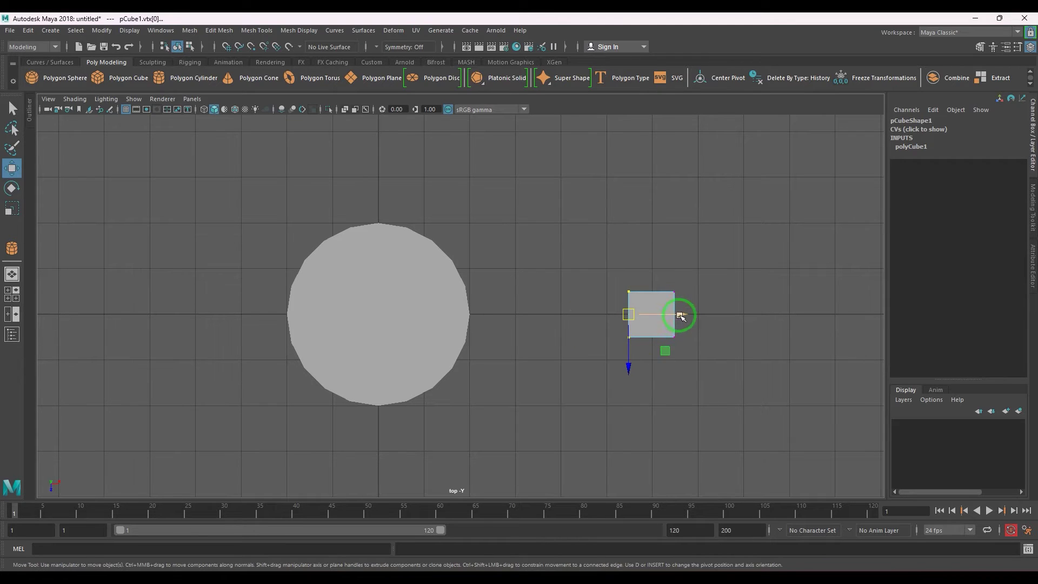
left_click_drag(684, 315, 513, 318)
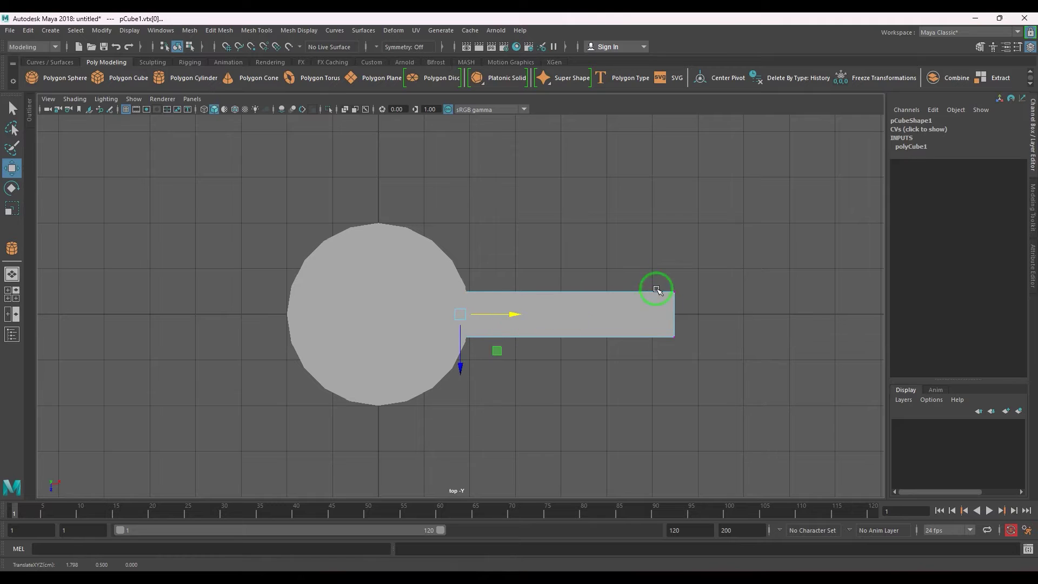
Scale the vertices at the cube's outer end along Z to about 2 units wide, and return to object mode
left_click_drag(643, 261, 701, 395)
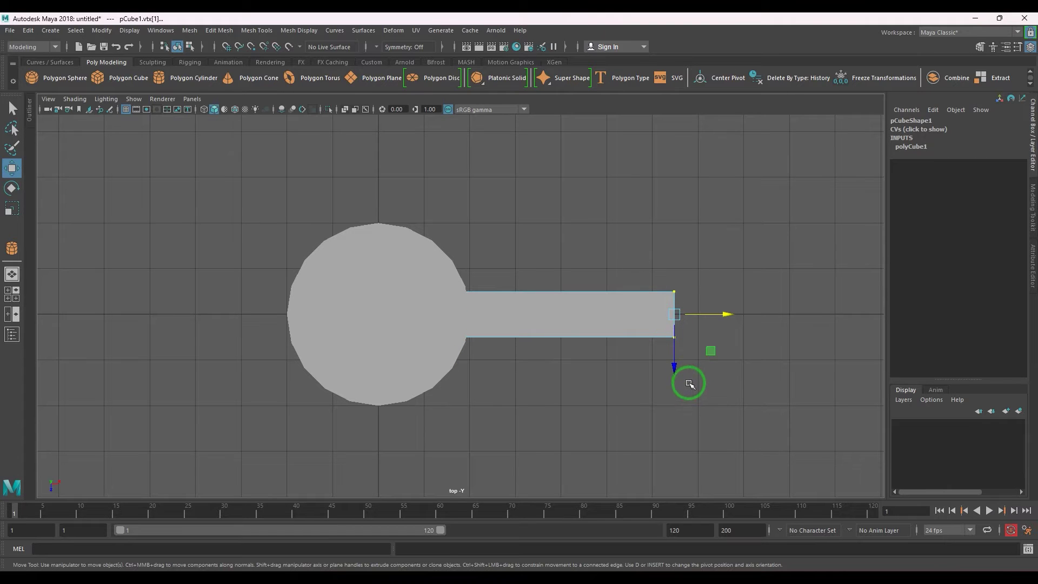
key("r")
left_click_drag(675, 364, 676, 380)
left_click_drag(676, 403, 677, 415)
right_click_drag(593, 320, 633, 289)
Move the tapered block's outer-end vertices along X to about 8 units to lengthen it, and return to object mode
key("space")
left_click_drag(640, 325, 646, 354)
scroll(647, 325, "down", 4)
key("space")
left_click_drag(637, 356, 625, 324)
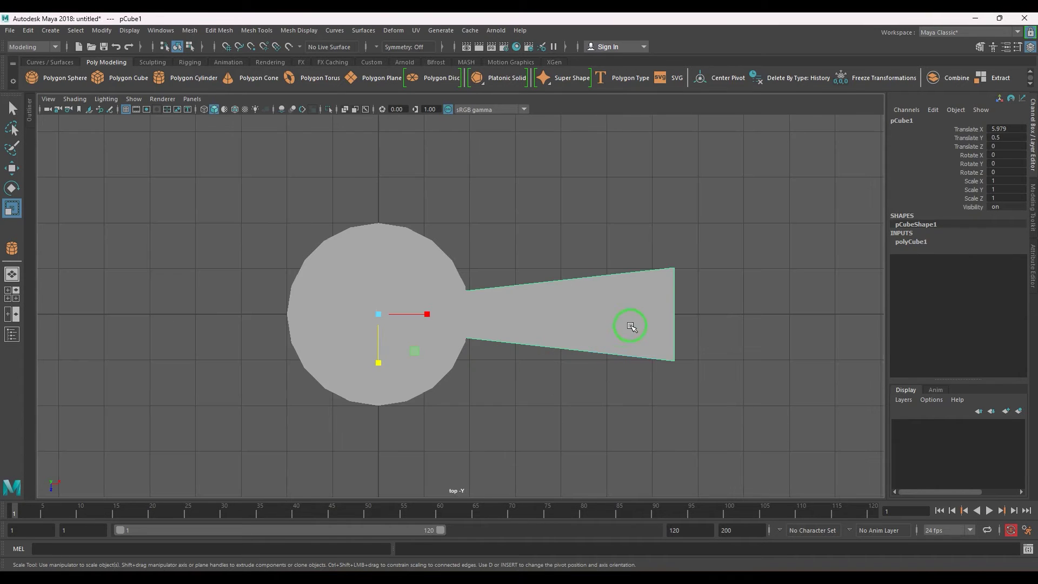
key("F9")
left_click_drag(631, 220, 708, 373)
key("w")
left_click_drag(718, 316, 785, 336)
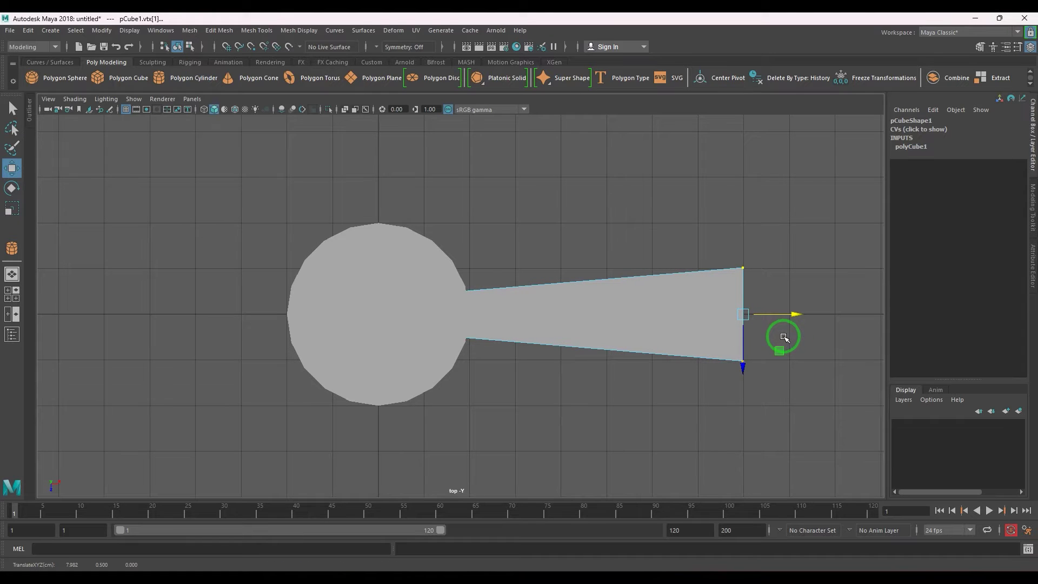
right_click_drag(610, 323, 734, 240)
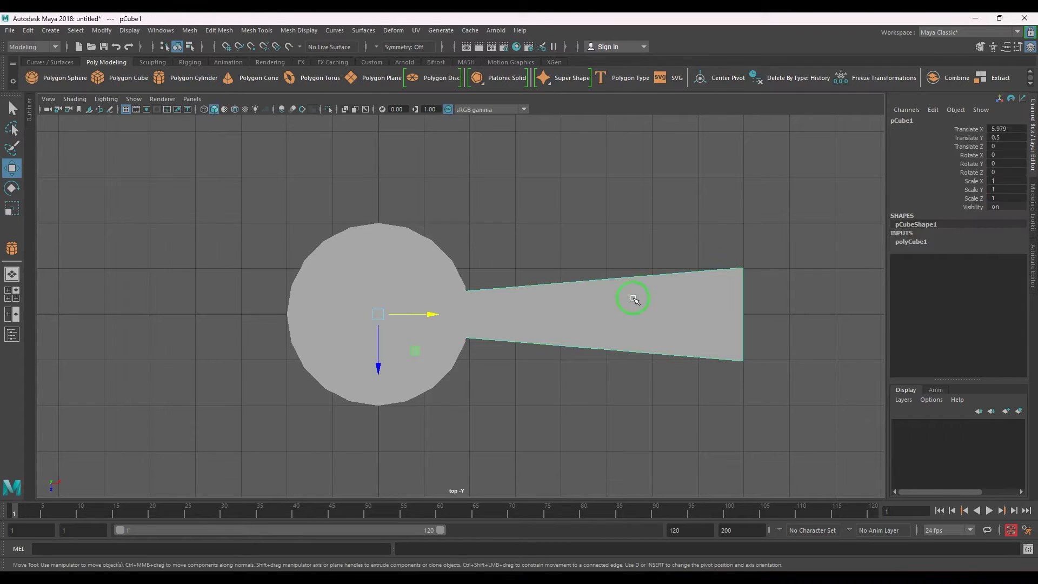
Freeze the tapered block's transformations and delete its construction history
key("space")
left_click_drag(593, 334, 614, 273)
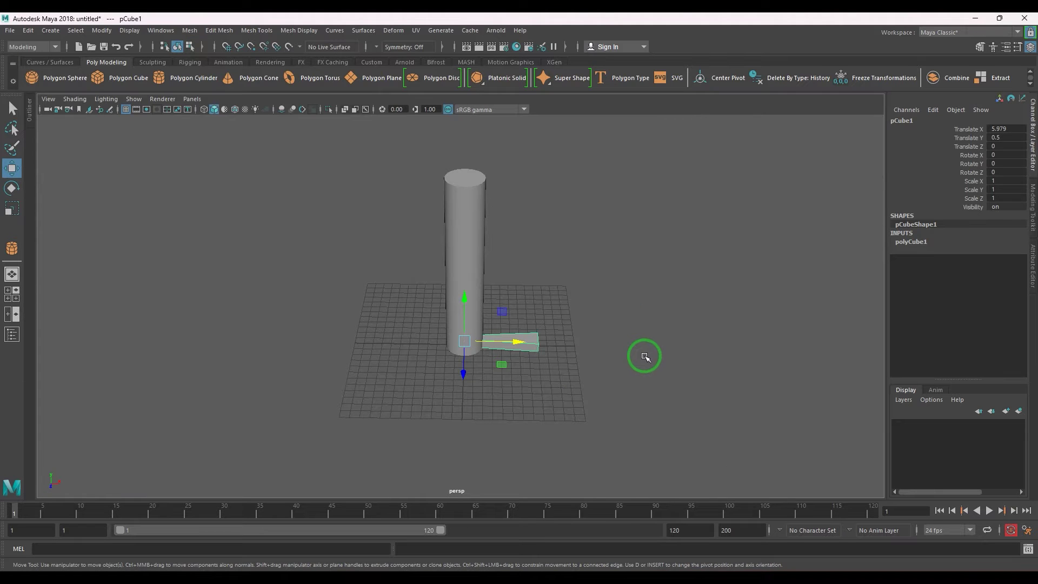
left_click_drag(645, 356, 586, 343, "alt")
right_click_drag(587, 343, 614, 352, "alt")
left_click_drag(614, 352, 625, 388, "alt")
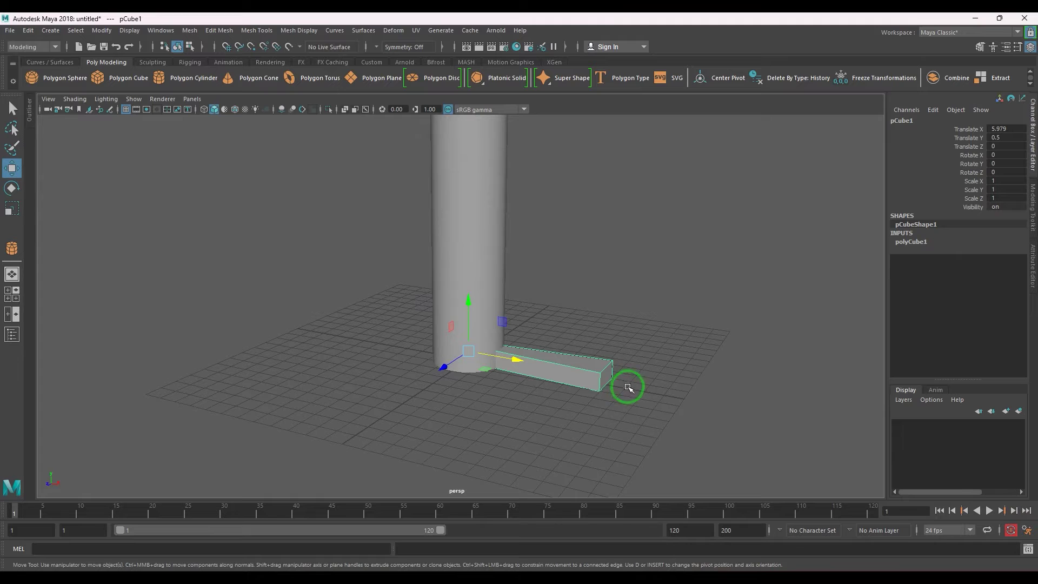
left_click(102, 30)
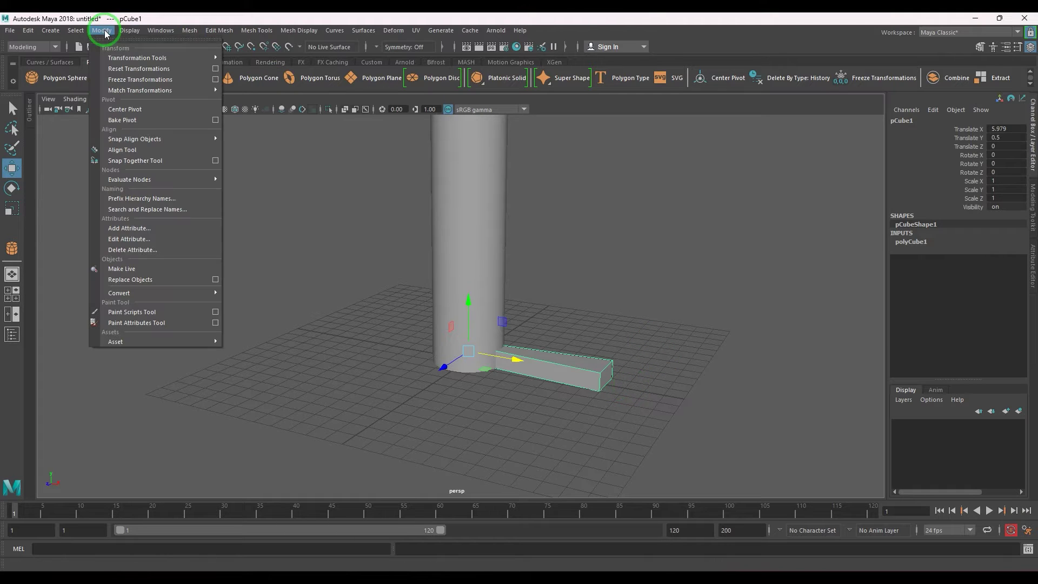
left_click(128, 82)
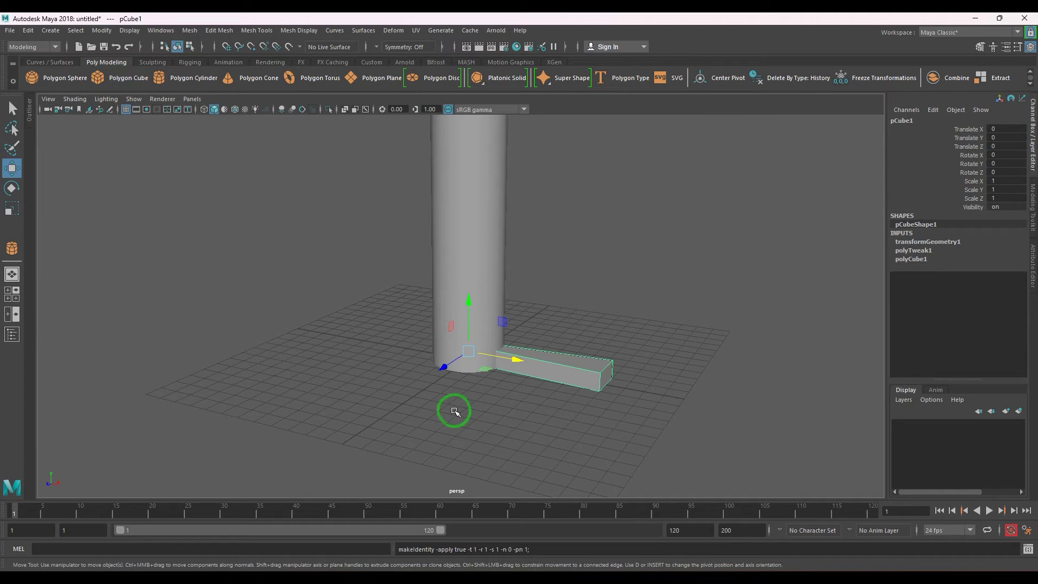
key("alt+shift+d")
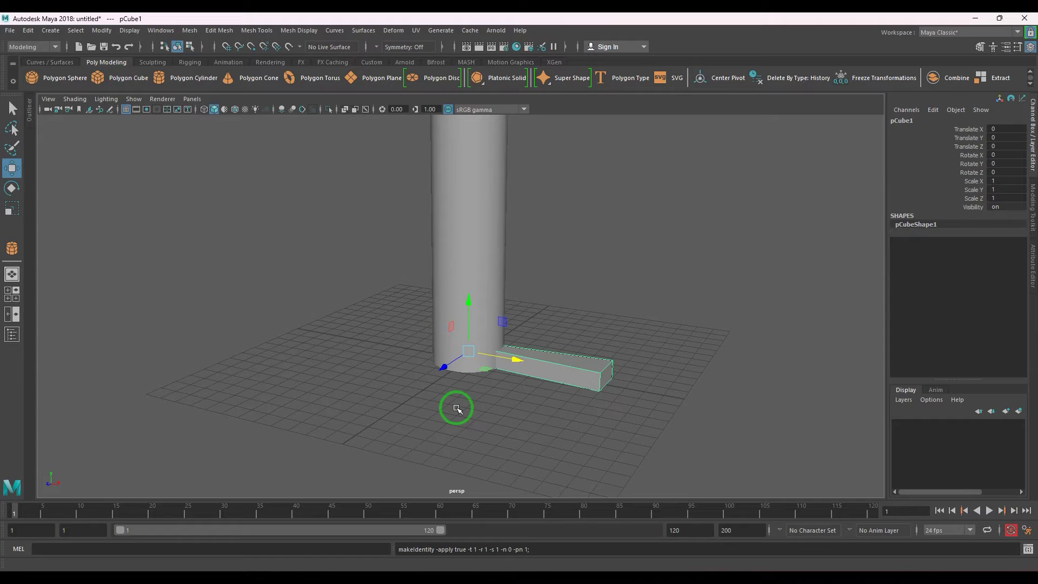
Rename the cylinder as "pillar ctrol" and deselect it
left_click_drag(517, 349, 517, 393, "alt")
right_click_drag(514, 341, 493, 348, "alt")
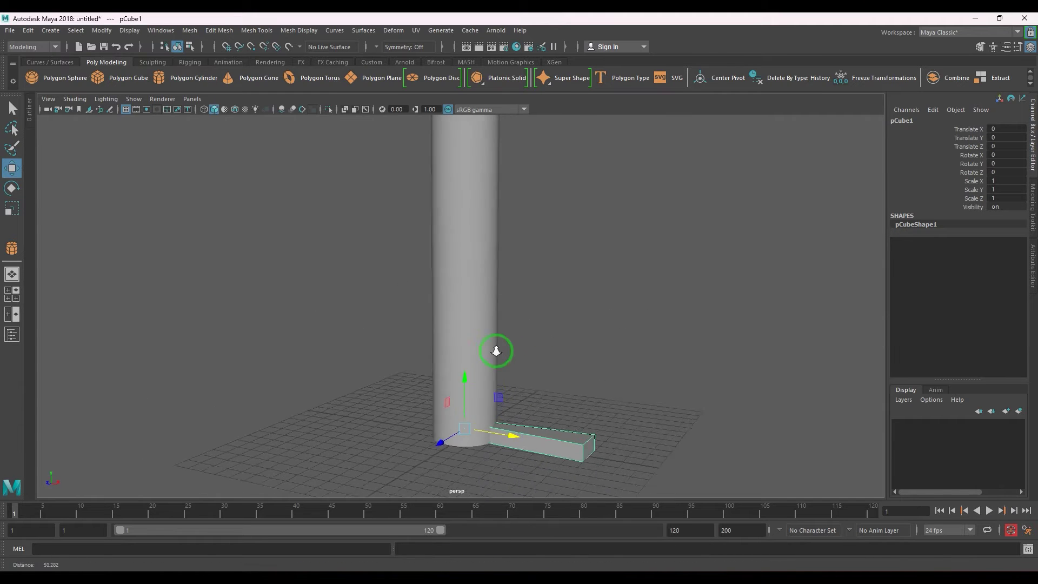
left_click(494, 348)
left_click(911, 126)
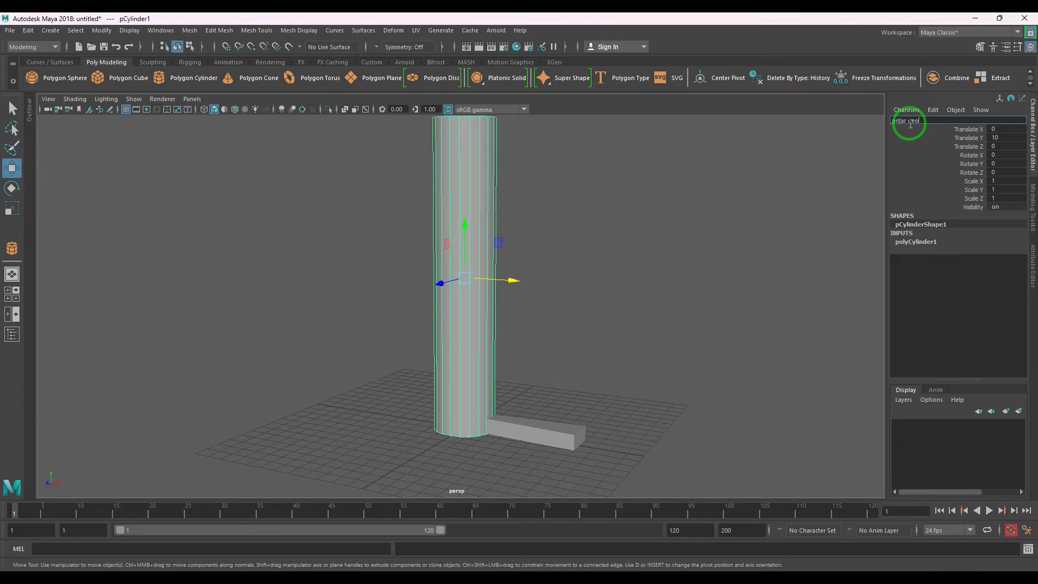
key("Return")
left_click(653, 371)
Rename the tapered block as step_01
left_click(587, 444)
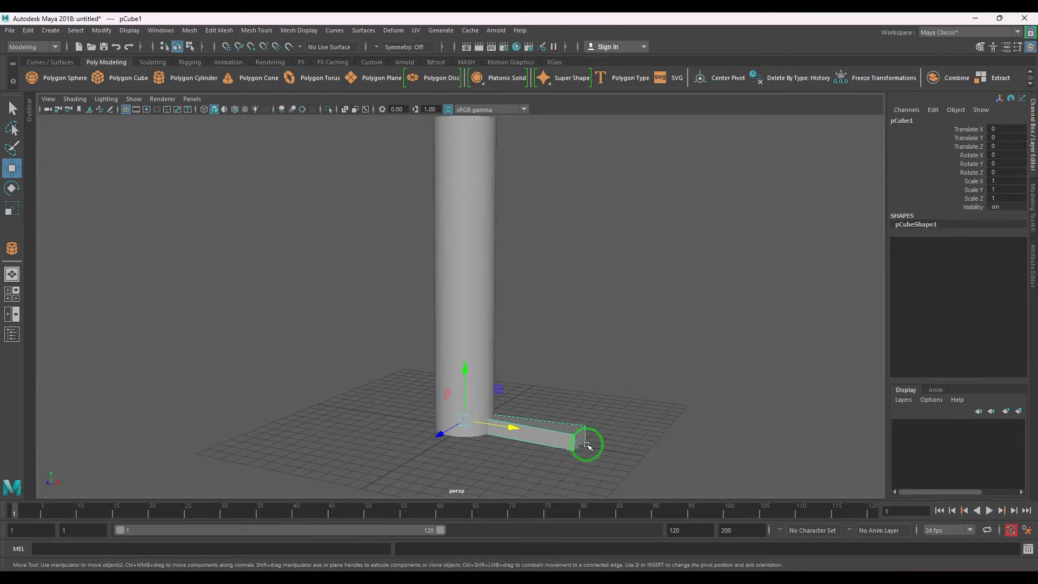
double_click(909, 120)
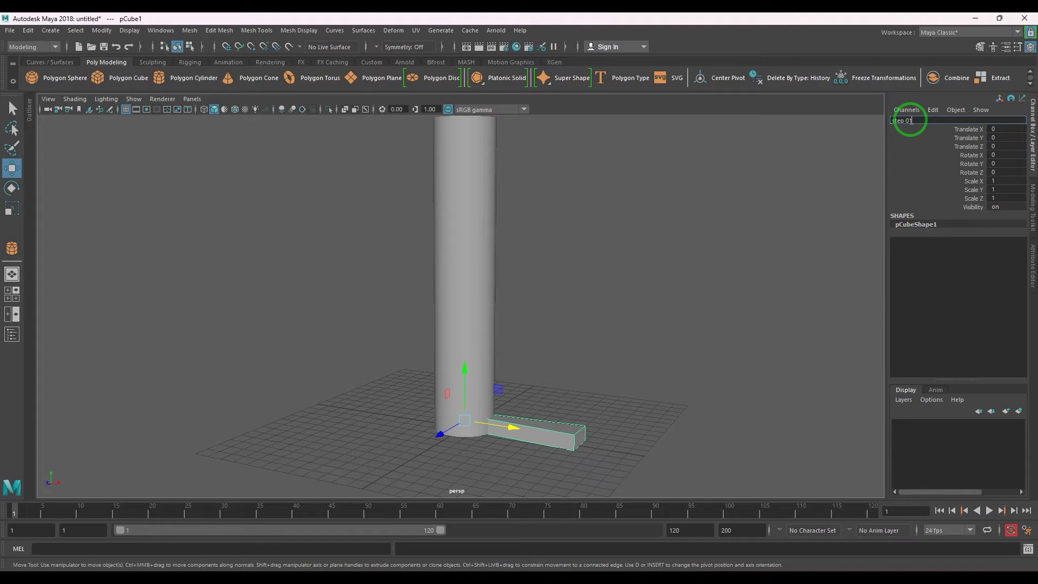
key("Return")
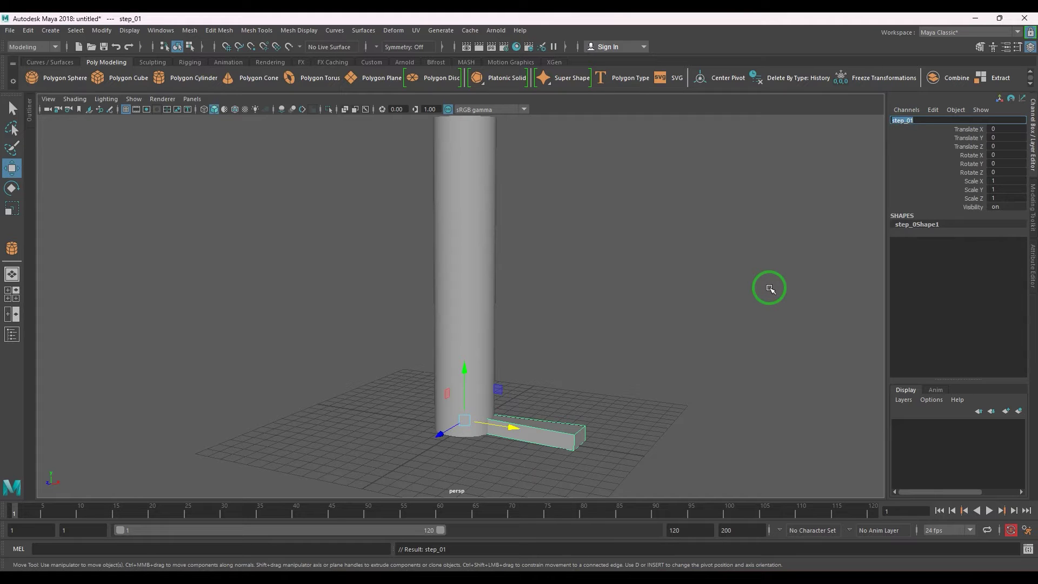
Duplicate step_01 and raise the copy above it with Translate Y set to 1
right_click_drag(683, 345, 564, 324, "alt")
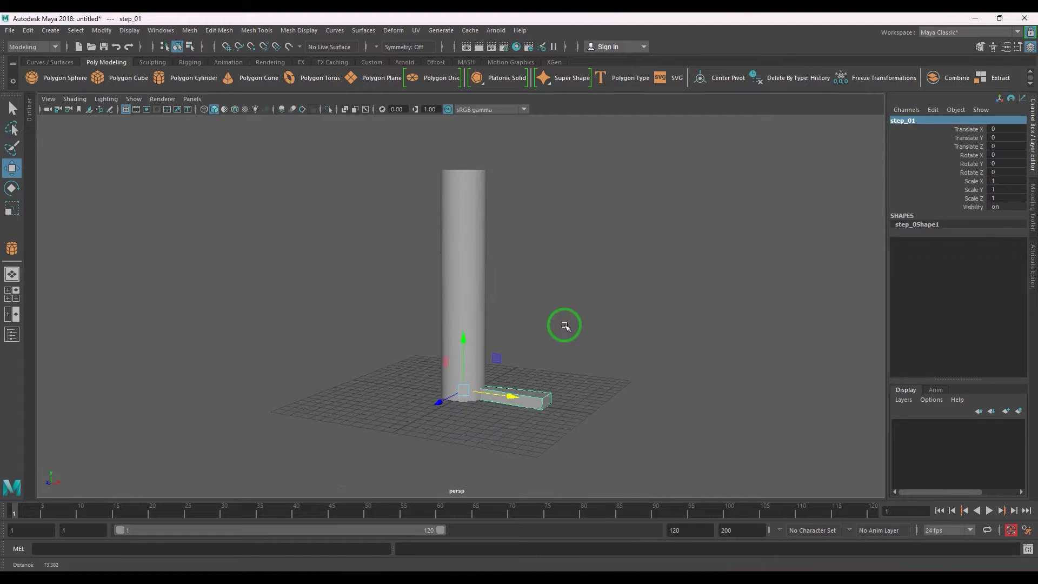
left_click_drag(563, 324, 556, 332, "alt")
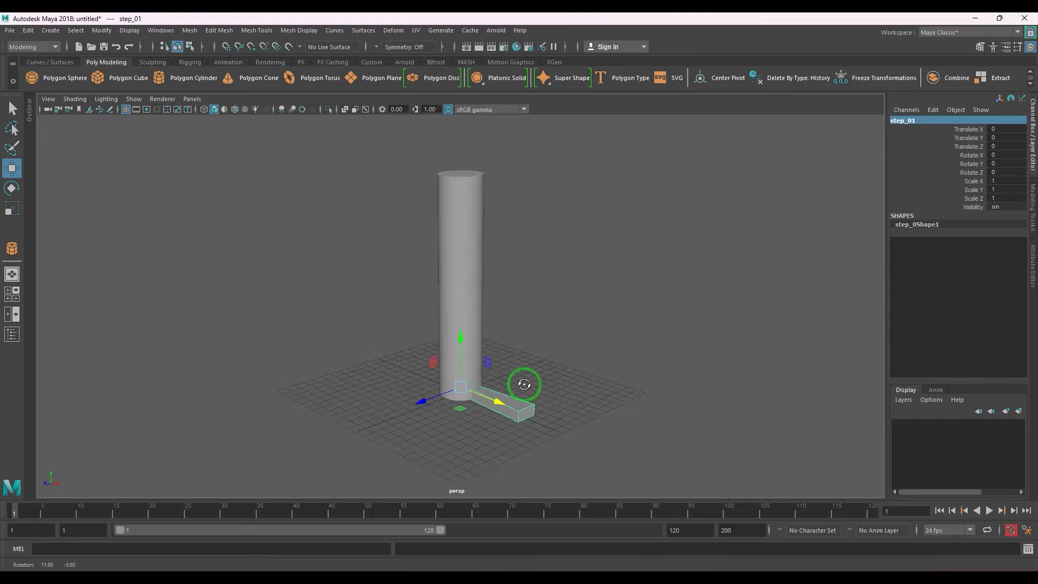
scroll(526, 382, "up", 6)
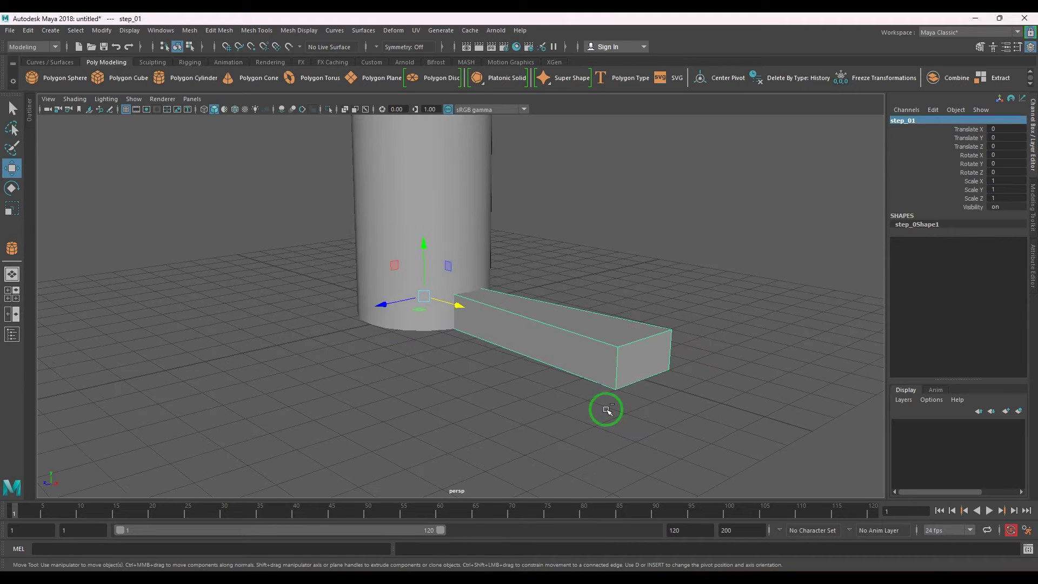
key("ctrl+d")
left_click_drag(428, 247, 431, 214)
left_click_drag(454, 252, 433, 245, "alt")
double_click(1007, 137)
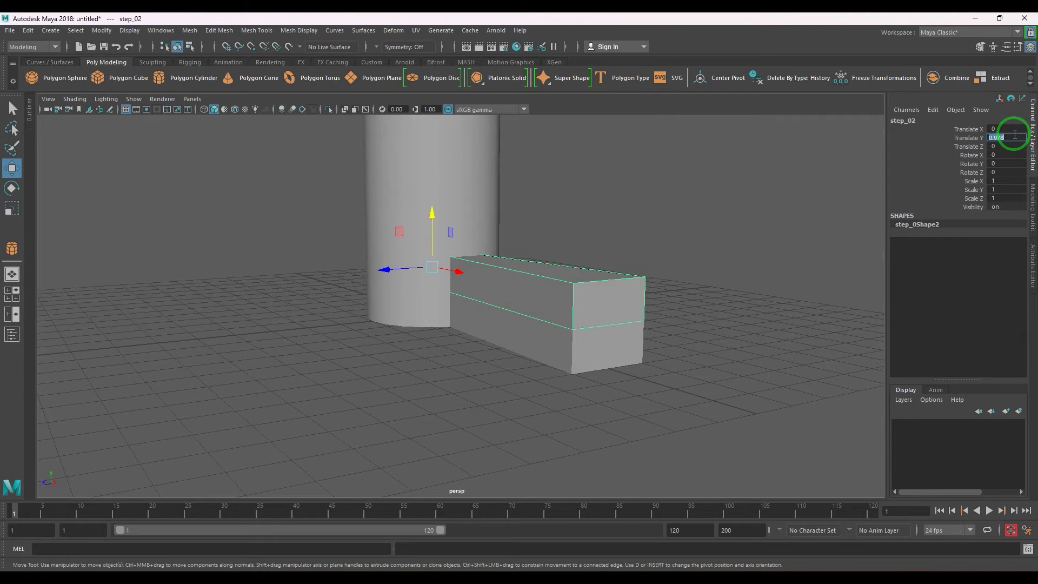
type("1")
key("Return")
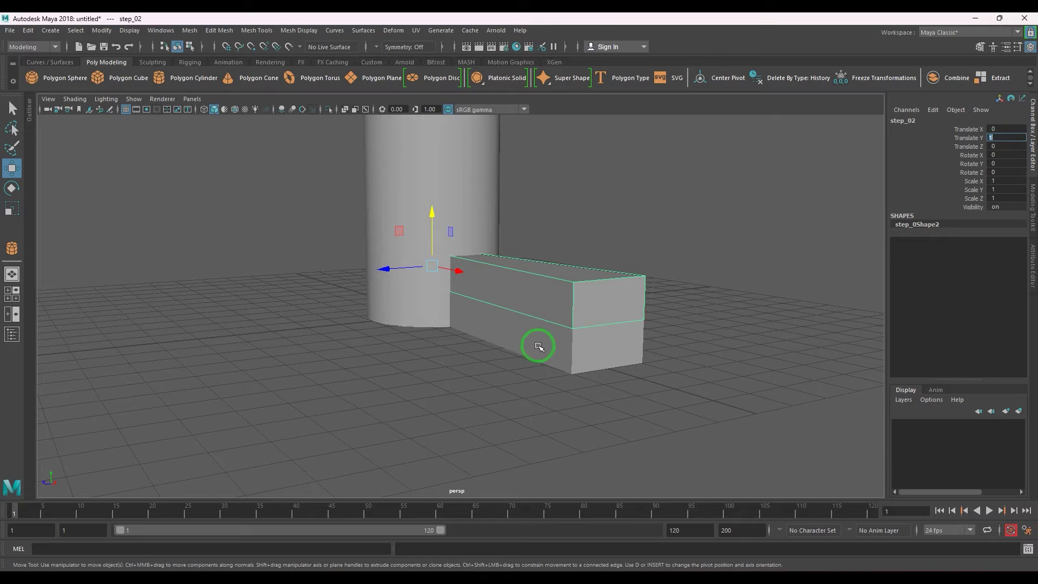
Rotate the duplicated step around the column and set its Rotate Y to 15
left_click_drag(540, 343, 560, 349, "alt")
key("e")
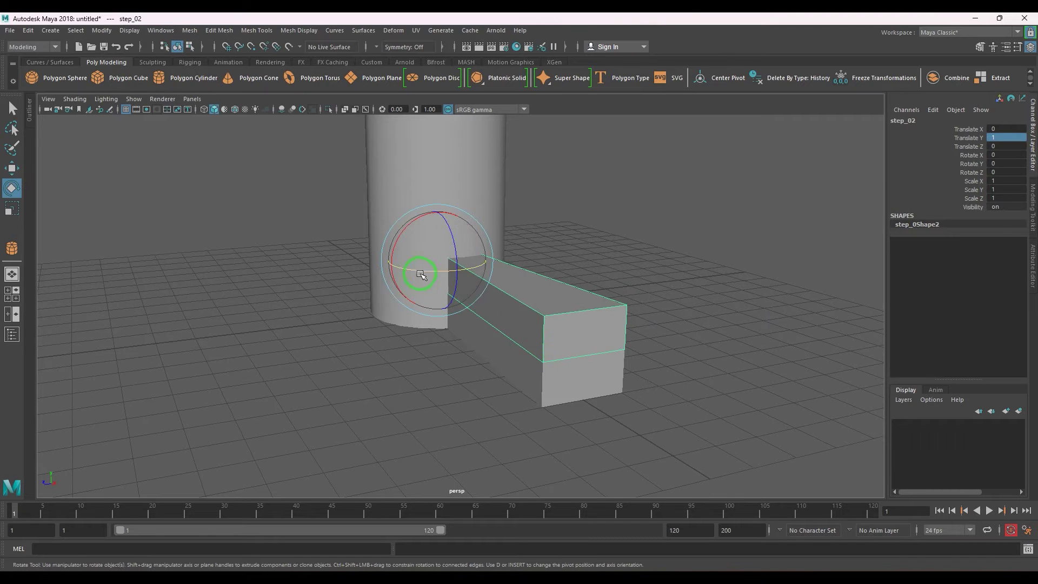
left_click_drag(422, 271, 436, 269)
double_click(1023, 164)
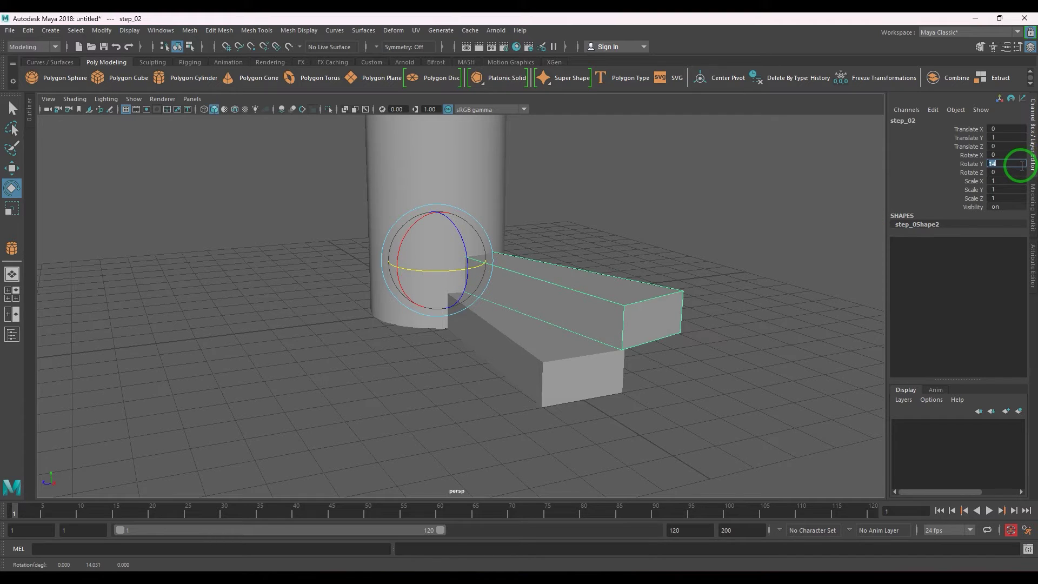
type("15")
key("Return")
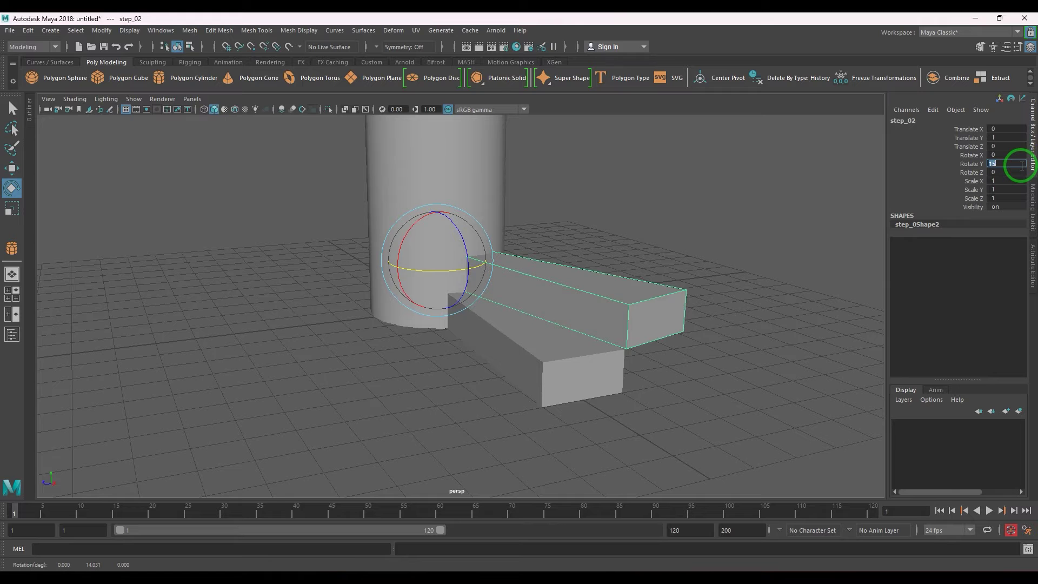
left_click(702, 364)
left_click_drag(703, 364, 644, 325, "alt")
left_click(644, 326)
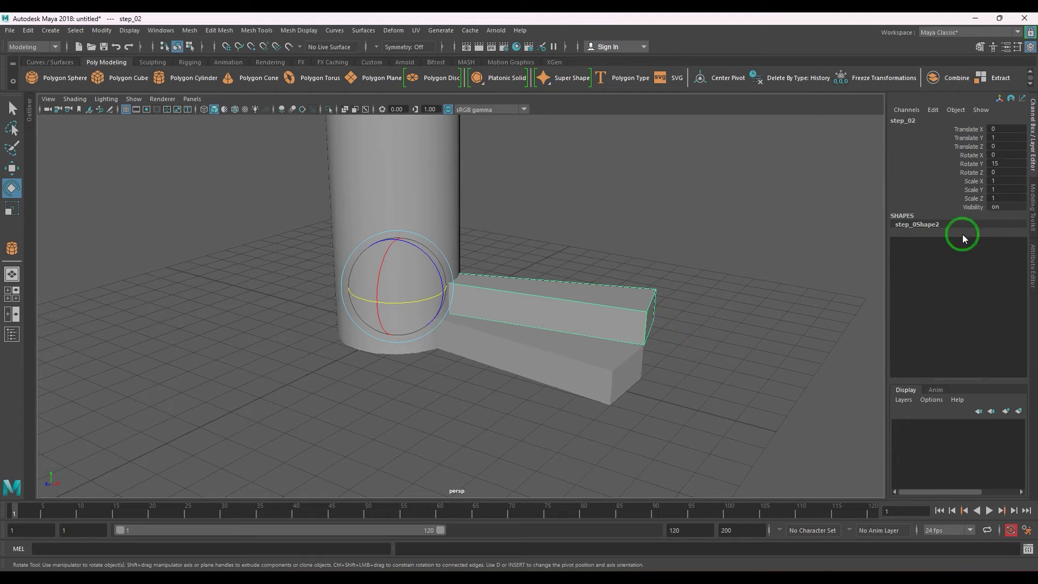
Review the Translate Y and Rotate Y values of step_02
left_click(1004, 139)
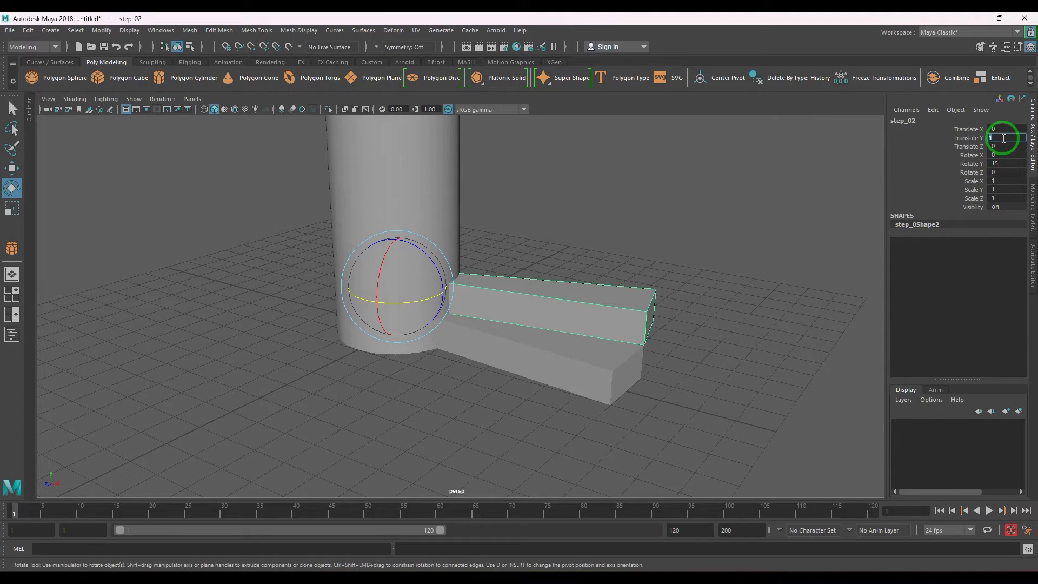
left_click(1006, 163)
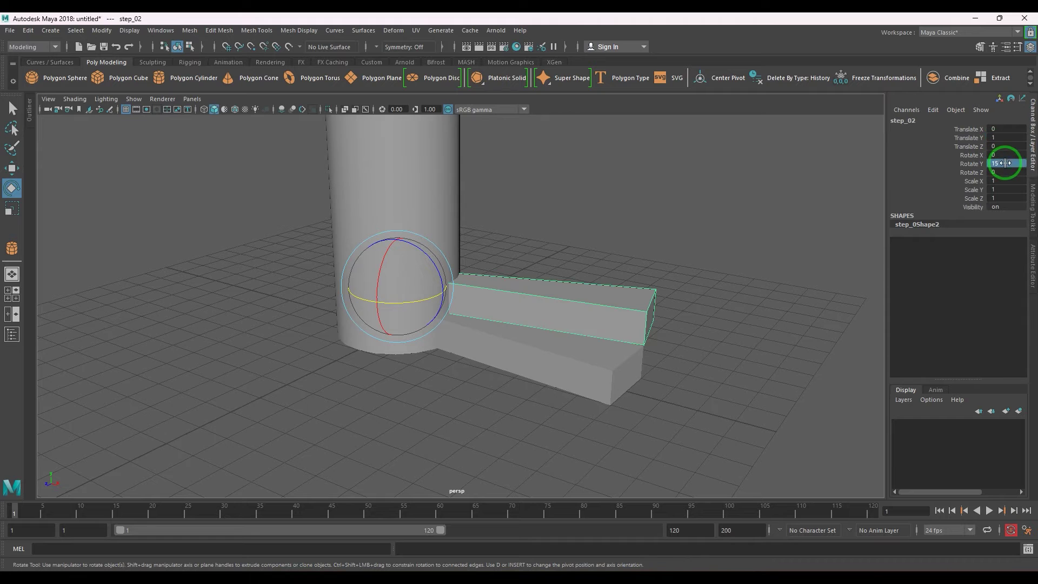
left_click(661, 324)
left_click(638, 317)
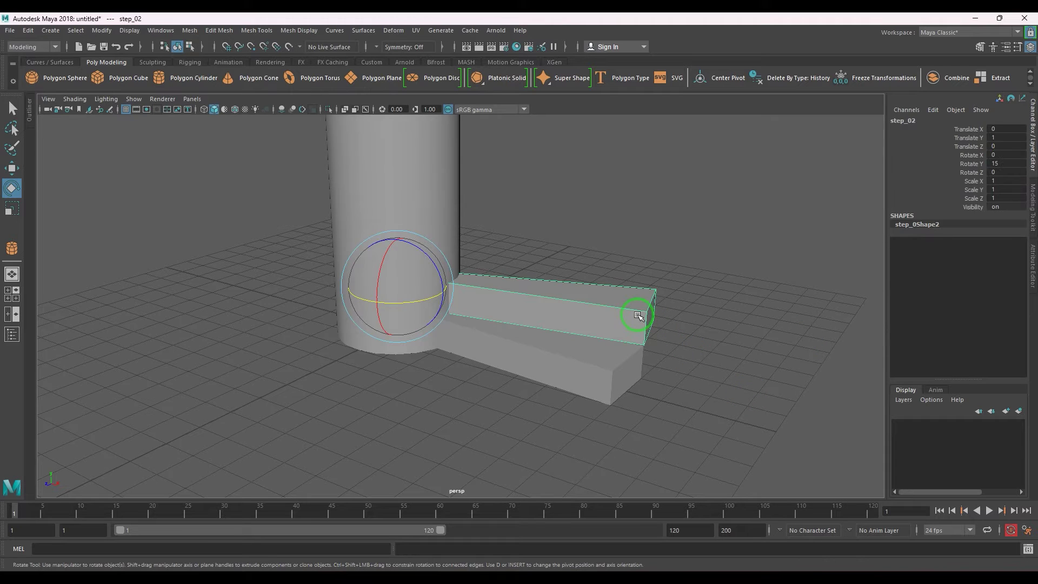
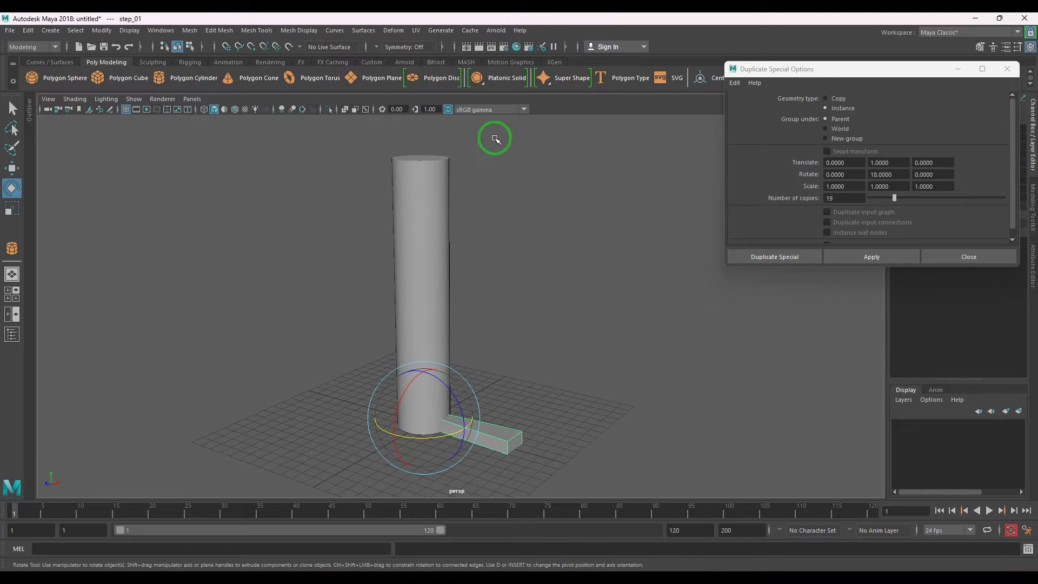
Reset the Duplicate Special options and set the number of copies to 19
left_click(734, 84)
left_click(751, 102)
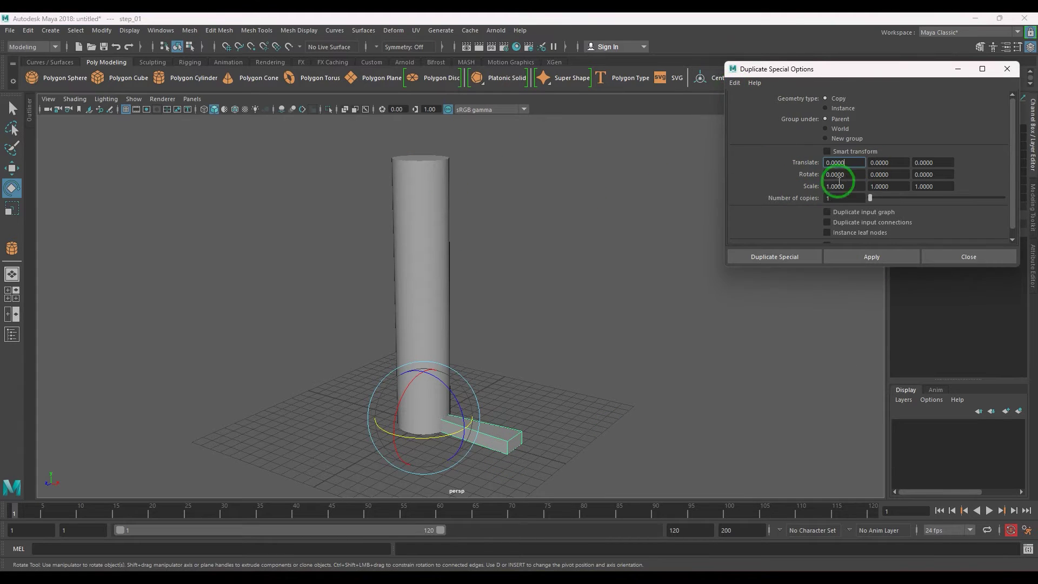
double_click(840, 195)
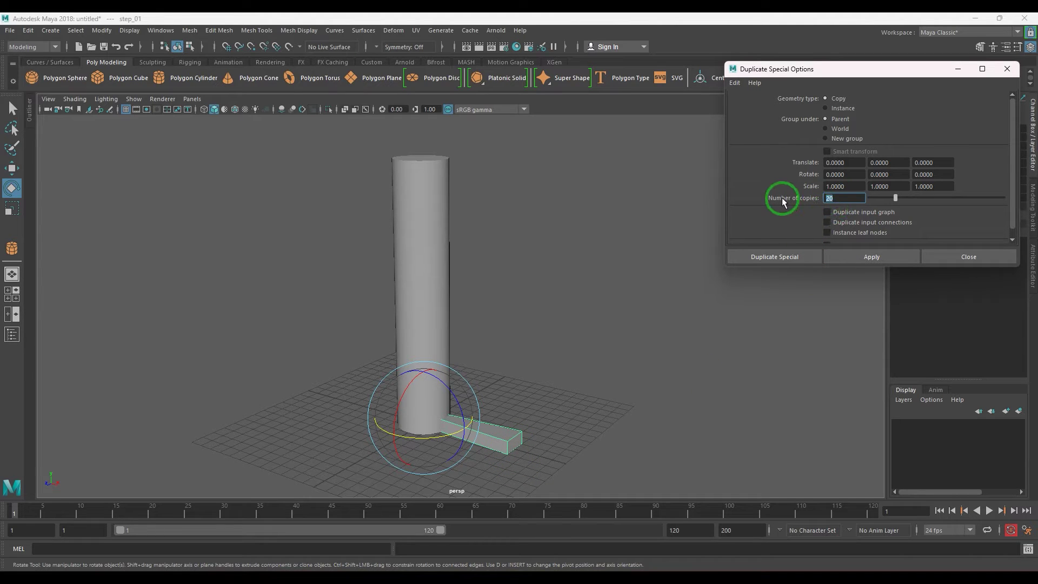
type("19")
key("Return")
Duplicate step_01 up the pillar as instances, offsetting each copy by 1 in Translate Y and 15 in Rotate Y
left_click_drag(868, 69, 753, 119)
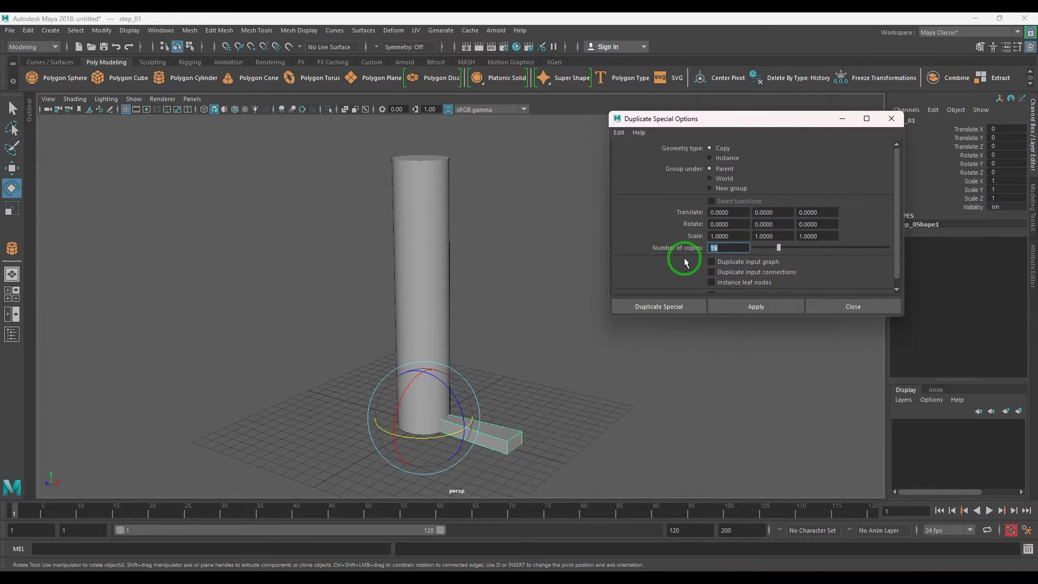
left_click(772, 213)
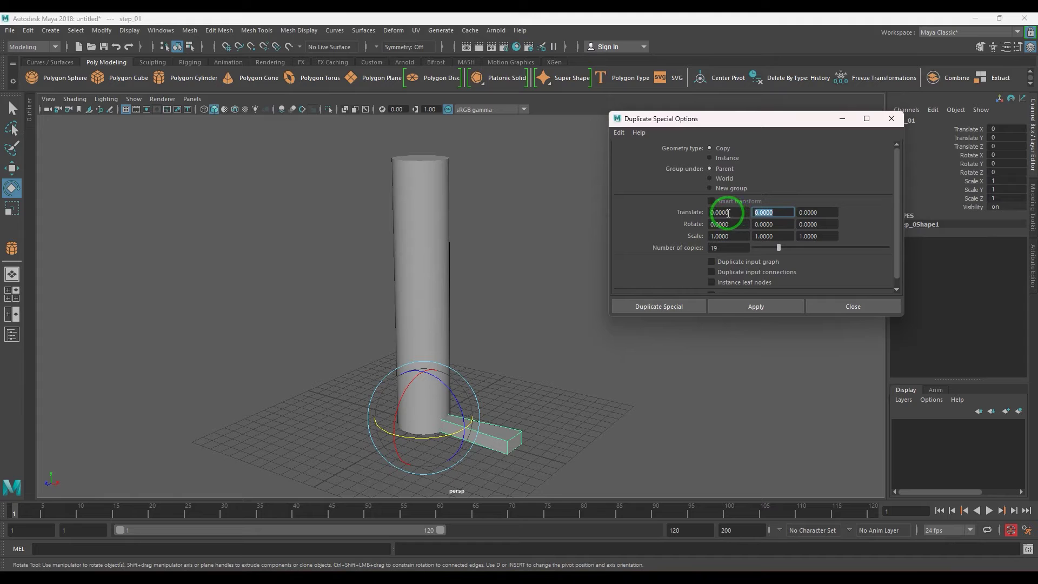
key("Return")
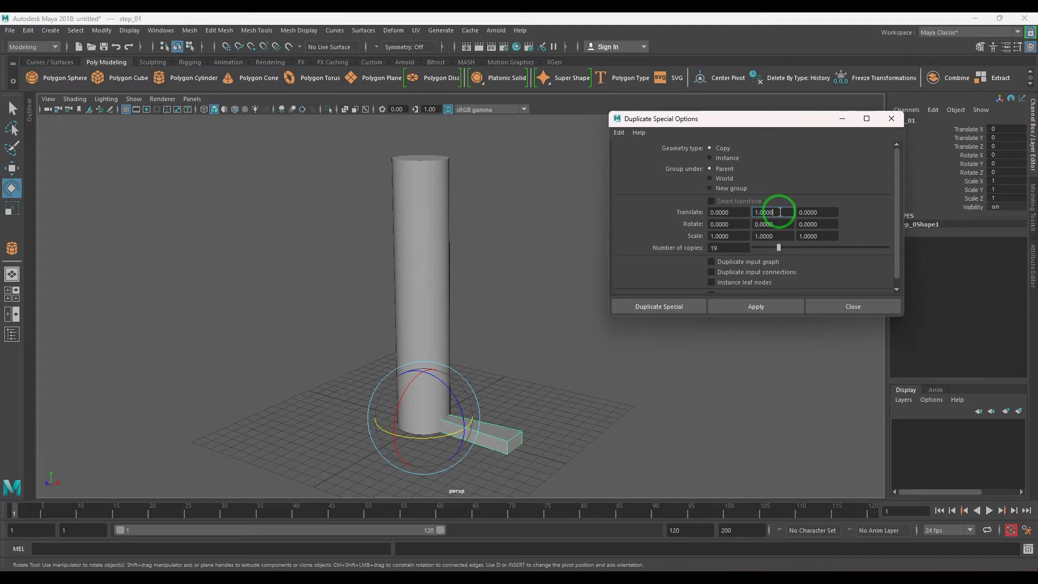
left_click(780, 224)
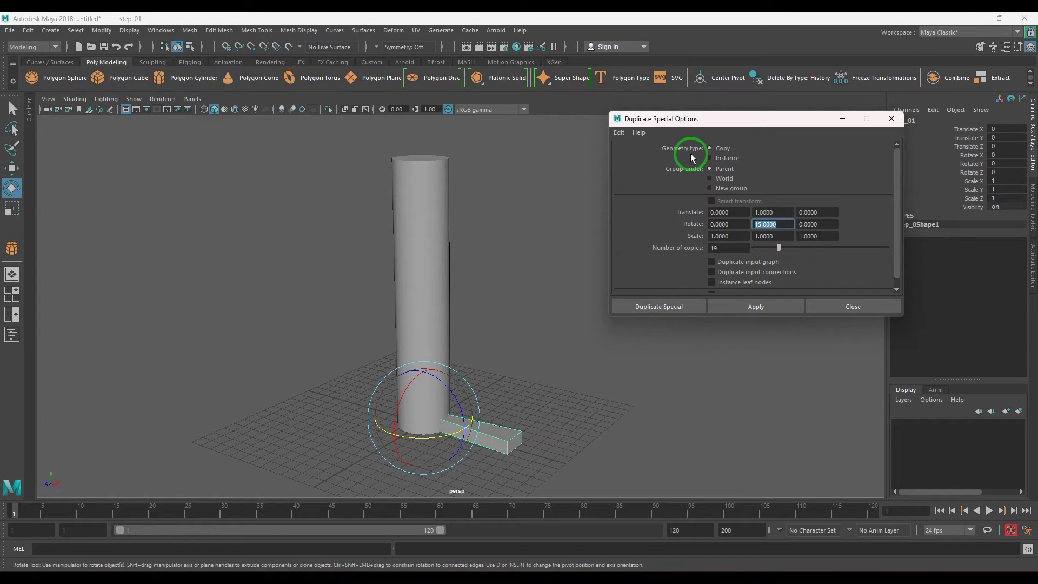
left_click(724, 162)
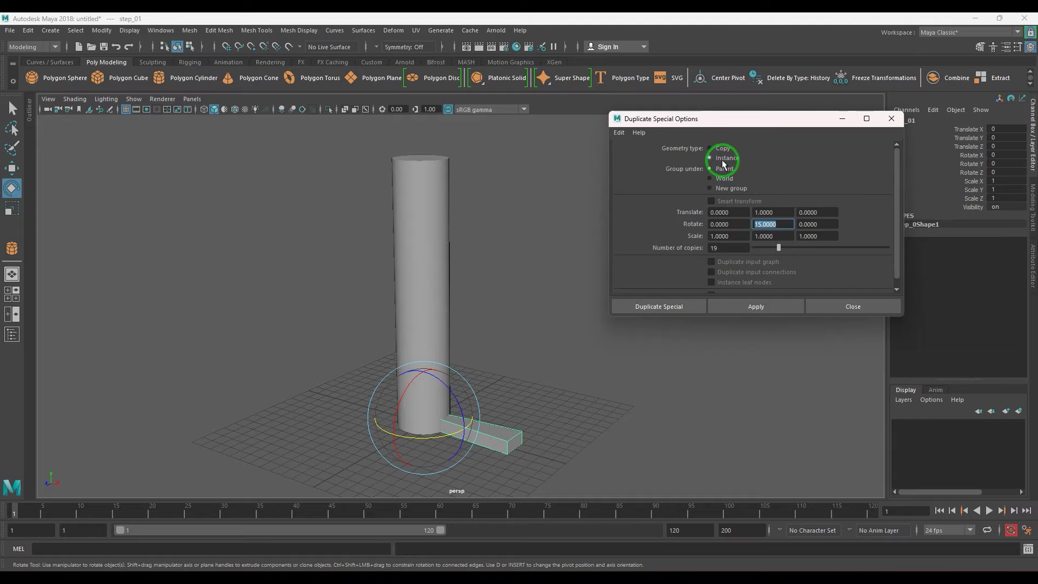
left_click(668, 307)
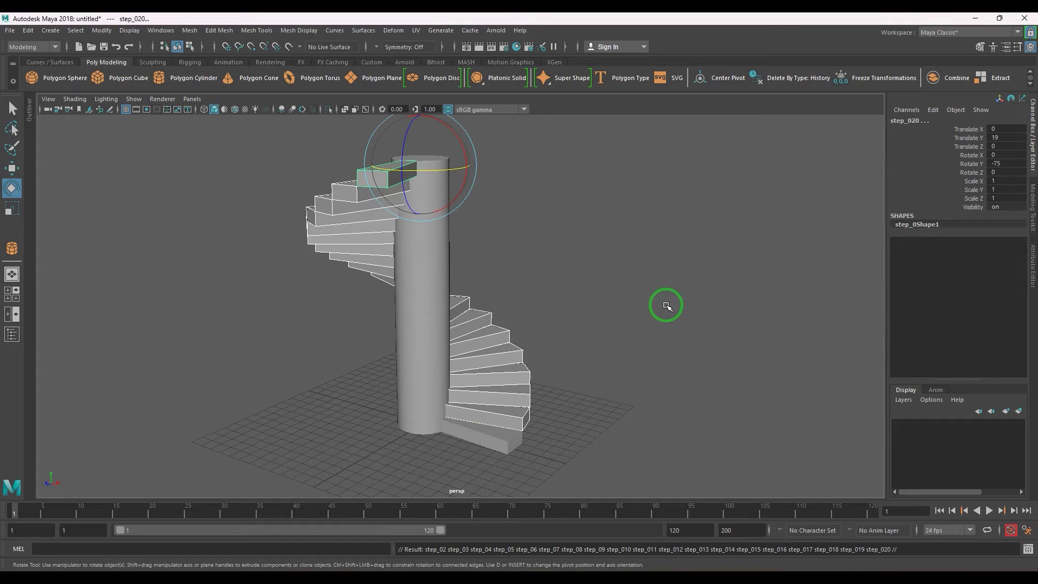
Examine how the duplicated steps overlap and wind around the pillar, and deselect them
left_click_drag(667, 306, 604, 237, "alt")
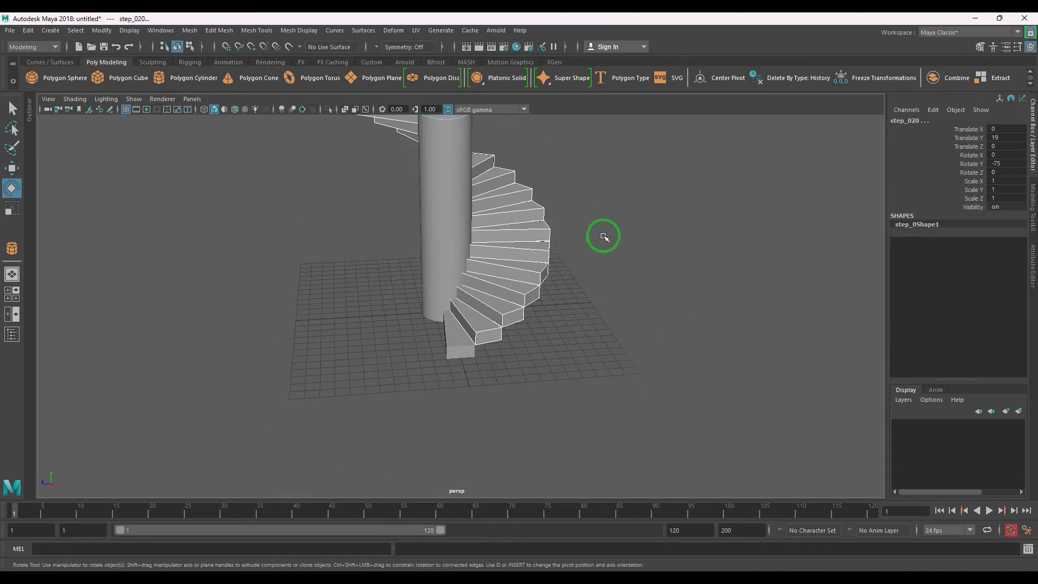
right_click_drag(603, 236, 593, 373, "alt")
left_click_drag(594, 373, 595, 338, "alt")
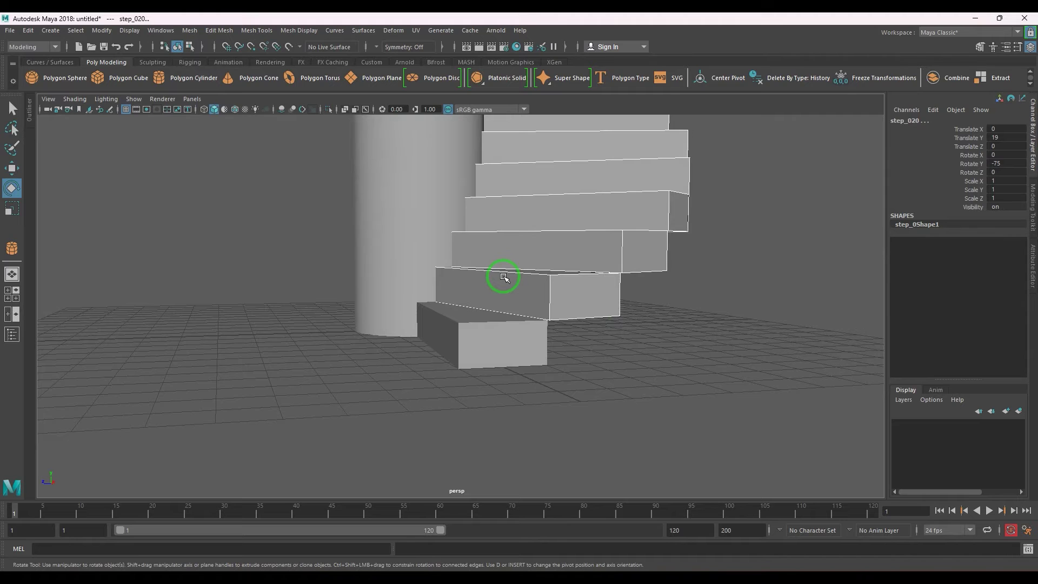
left_click_drag(504, 278, 500, 341, "alt")
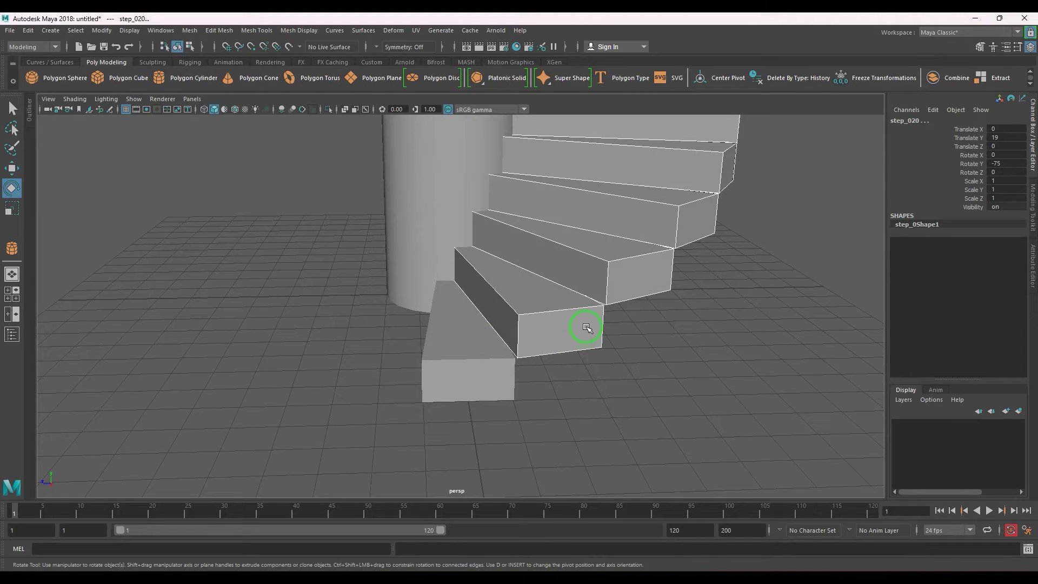
left_click_drag(566, 337, 555, 338, "alt")
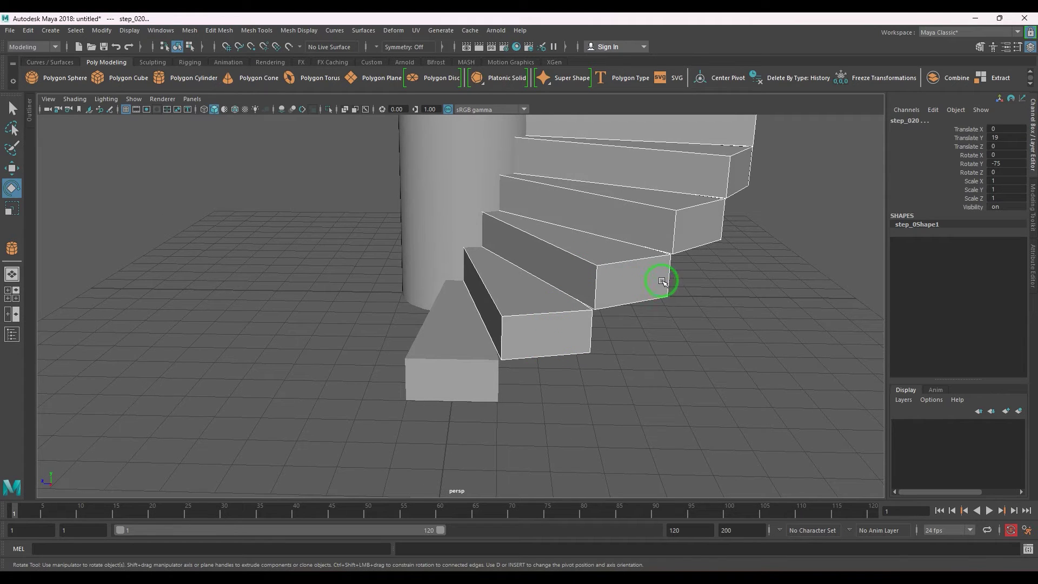
scroll(671, 281, "down", 4)
middle_click_drag(668, 329, 658, 464, "alt")
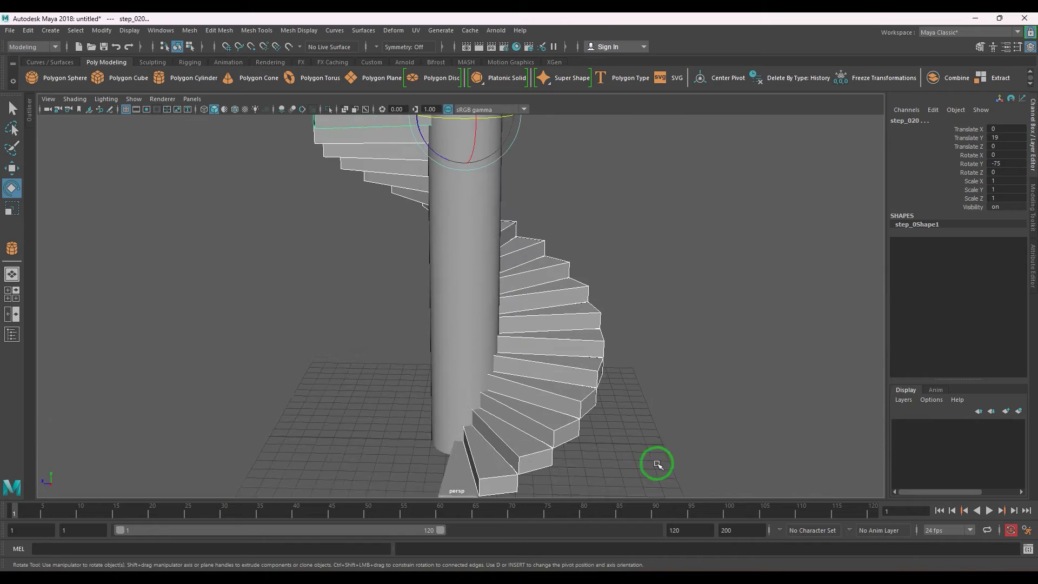
right_click_drag(692, 406, 471, 401, "alt")
left_click_drag(470, 401, 665, 427, "alt")
left_click(612, 392)
Switch step_01 to edge selection and select its upper front edge
scroll(563, 375, "up", 10)
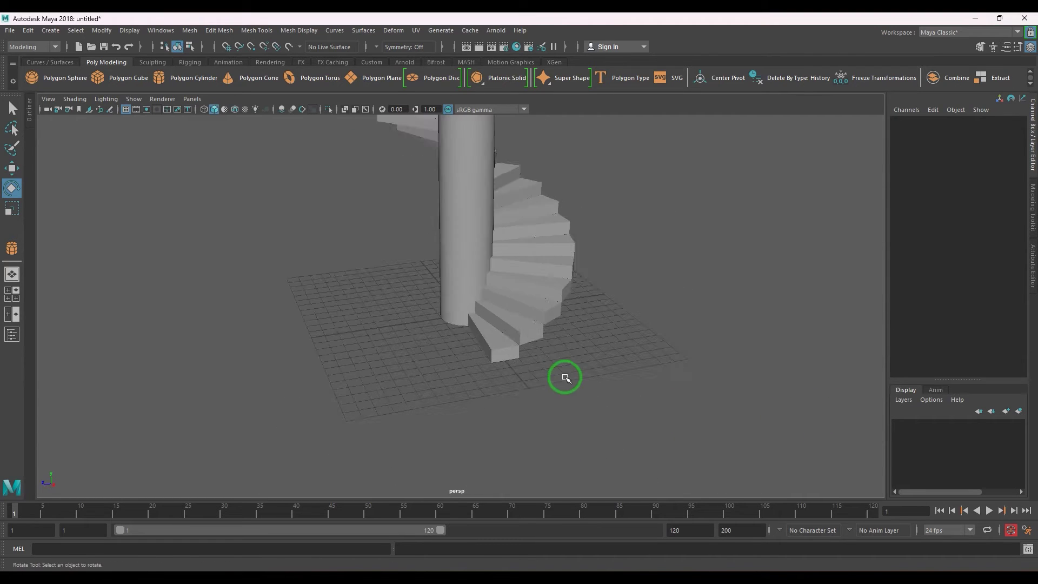
middle_click_drag(613, 405, 514, 381, "alt")
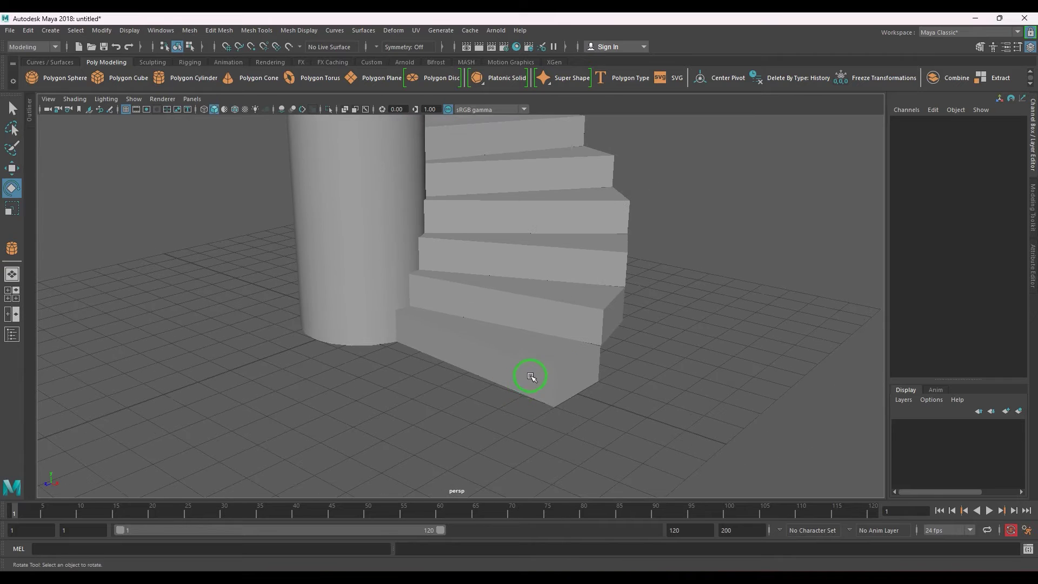
left_click(532, 378)
left_click_drag(557, 374, 526, 389, "alt")
right_click_drag(526, 390, 565, 412, "alt")
middle_click_drag(565, 412, 566, 392, "alt")
right_click_drag(540, 407, 538, 340)
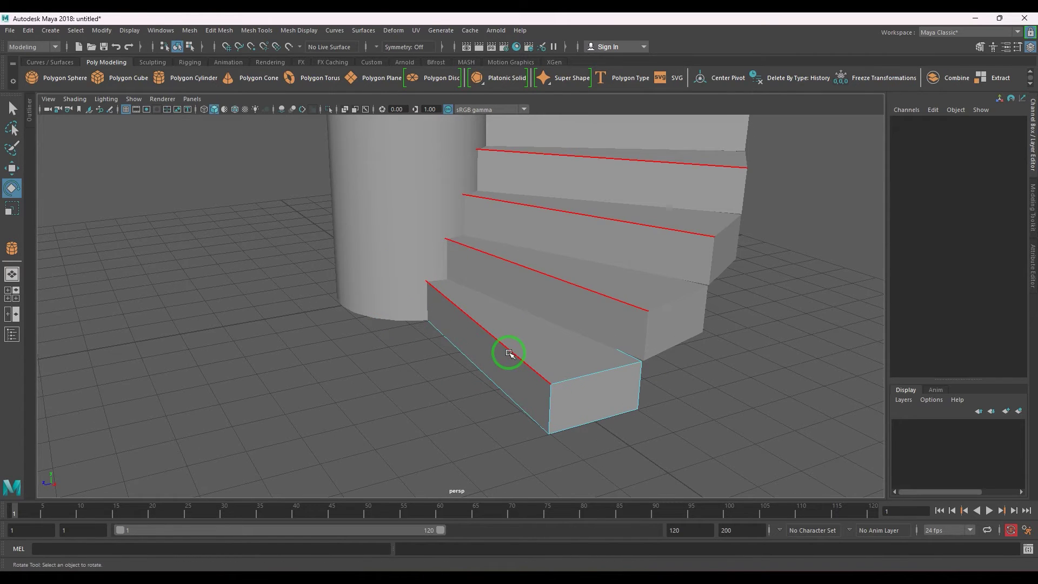
left_click(508, 353)
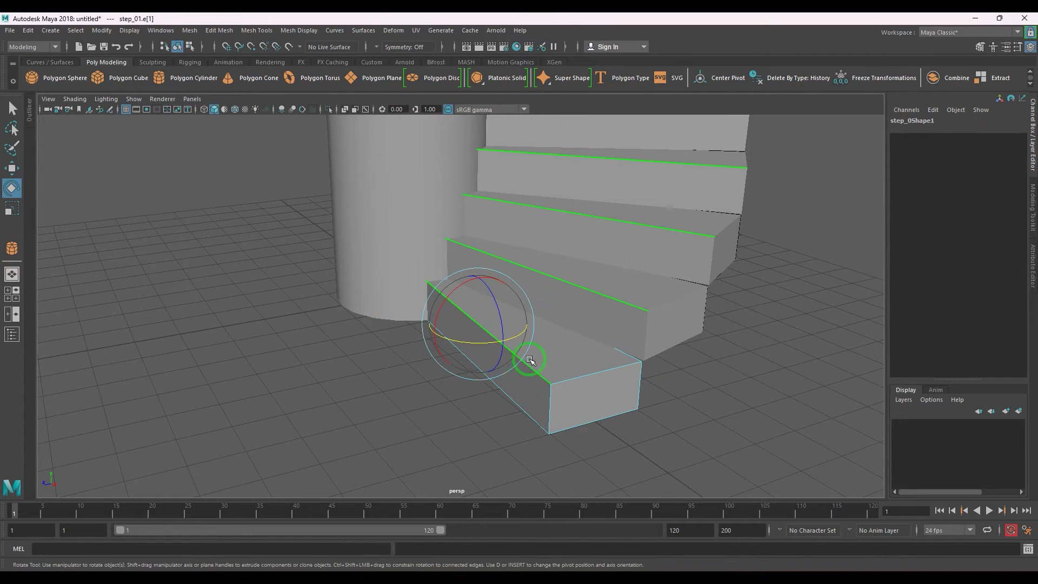
Try moving the two outer vertical edges of step_01 sideways to test the instanced copies, undoing the changes
left_click(554, 382)
key("w")
mouse_move(527, 417)
left_mouse_down()
mouse_move(515, 422)
mouse_move(542, 412)
left_mouse_up()
key("ctrl+z")
key("ctrl+z")
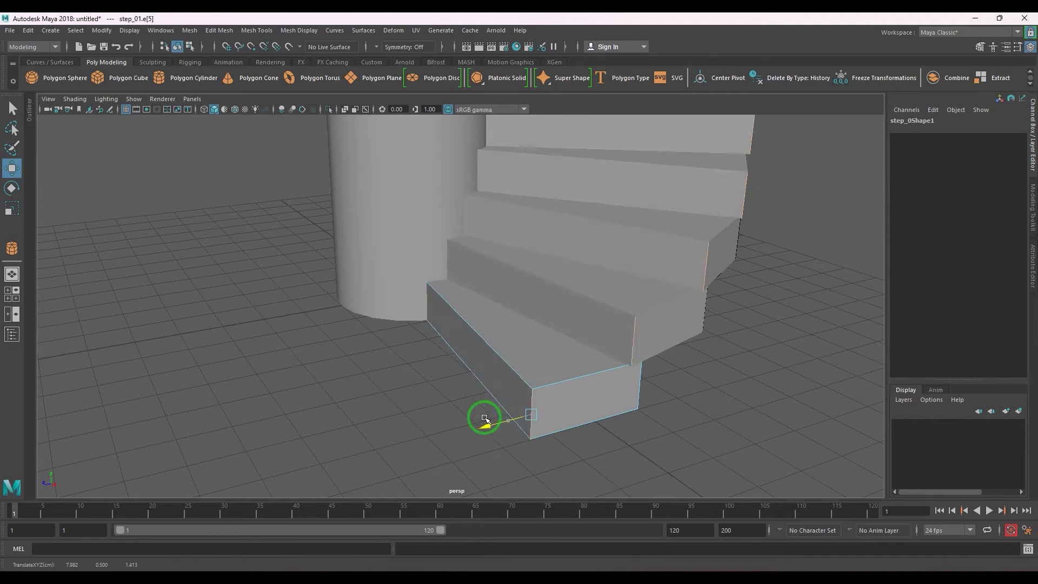
left_click(642, 383)
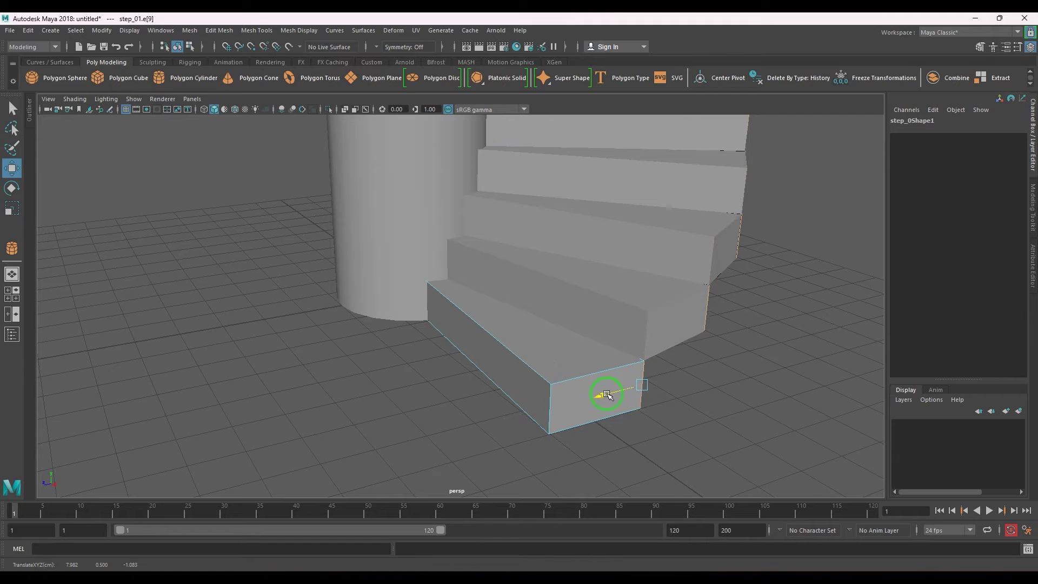
left_click_drag(599, 399, 440, 318)
Bevel the upper front edge of step_01 slightly and deselect it
left_click(408, 331)
right_click_drag(440, 292, 478, 312, "shift")
mouse_move(718, 227)
left_mouse_down()
mouse_move(695, 229)
mouse_move(718, 232)
left_mouse_up()
left_click(660, 374)
Insert 2 equally spaced edge loops across the length of step_01 using the Multiple edge loops option
left_click_drag(661, 373, 525, 415, "alt")
scroll(445, 390, "up", 5)
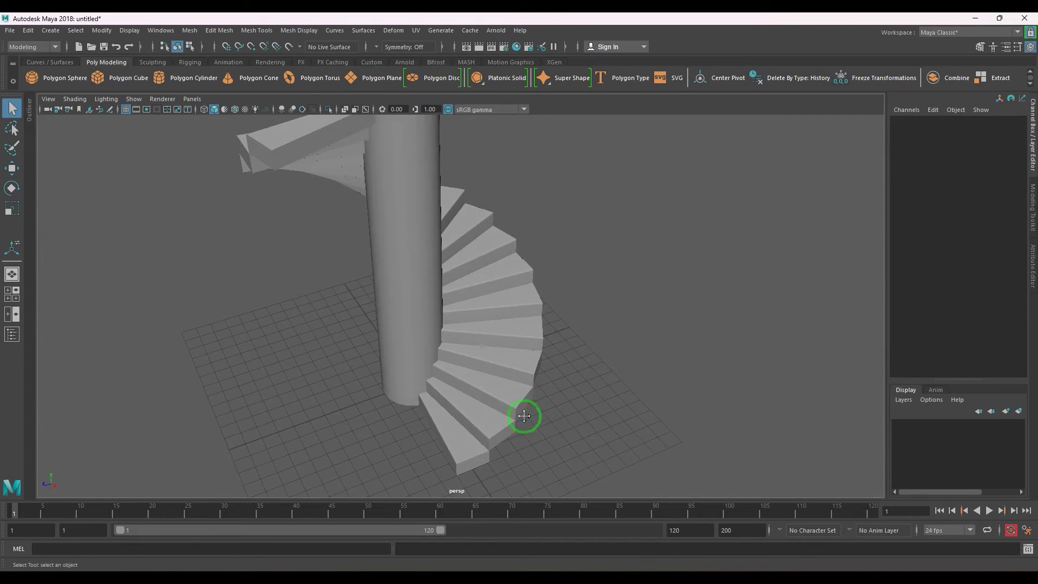
middle_click_drag(524, 415, 496, 334, "alt")
scroll(496, 334, "up", 4)
left_click_drag(496, 334, 470, 317, "alt")
right_click_drag(470, 320, 474, 316, "alt")
left_click(475, 313)
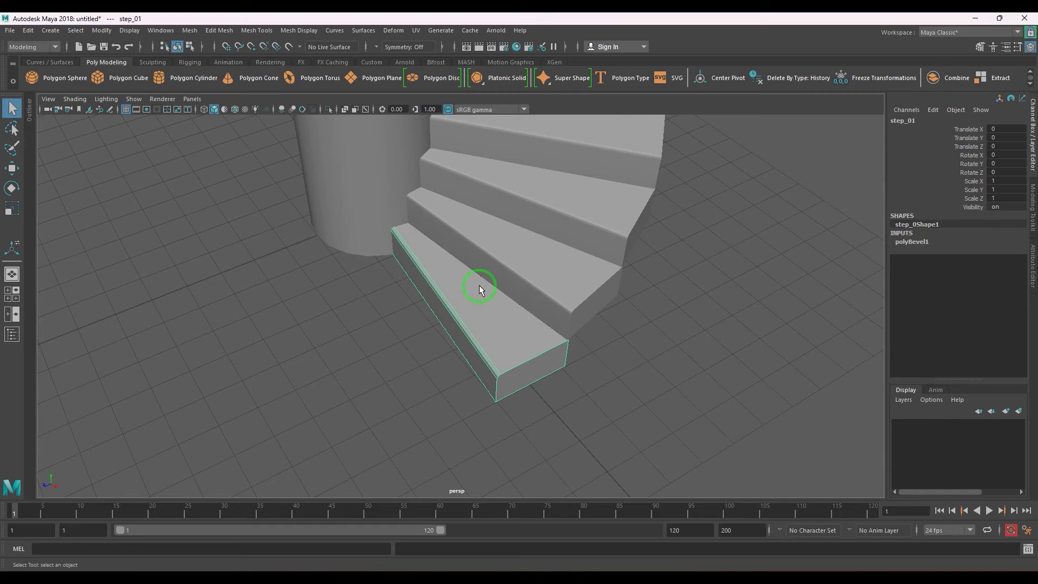
right_click_drag(481, 281, 453, 292)
left_click(256, 206)
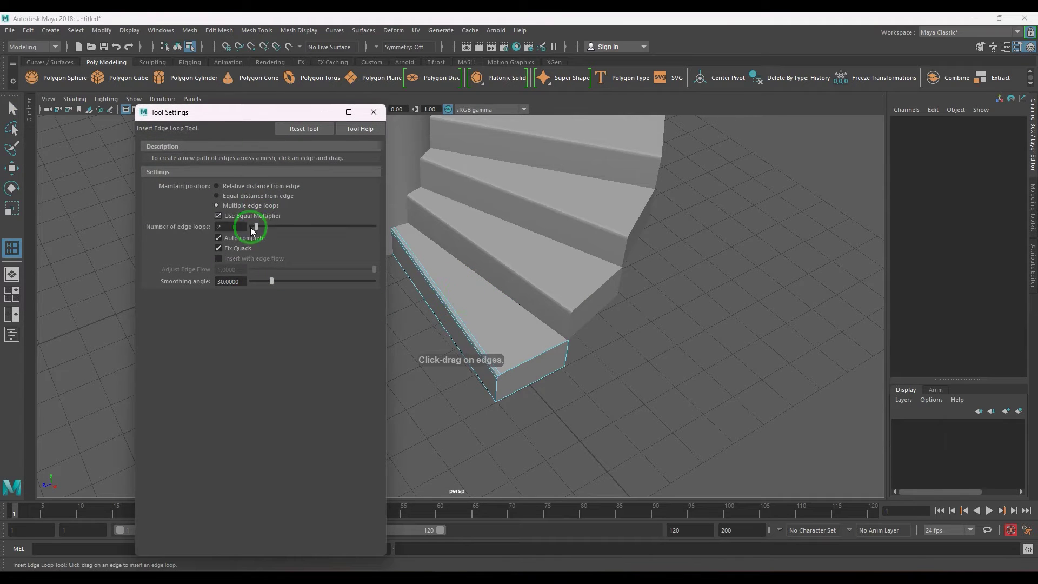
left_click_drag(278, 112, 242, 116)
left_click(428, 294)
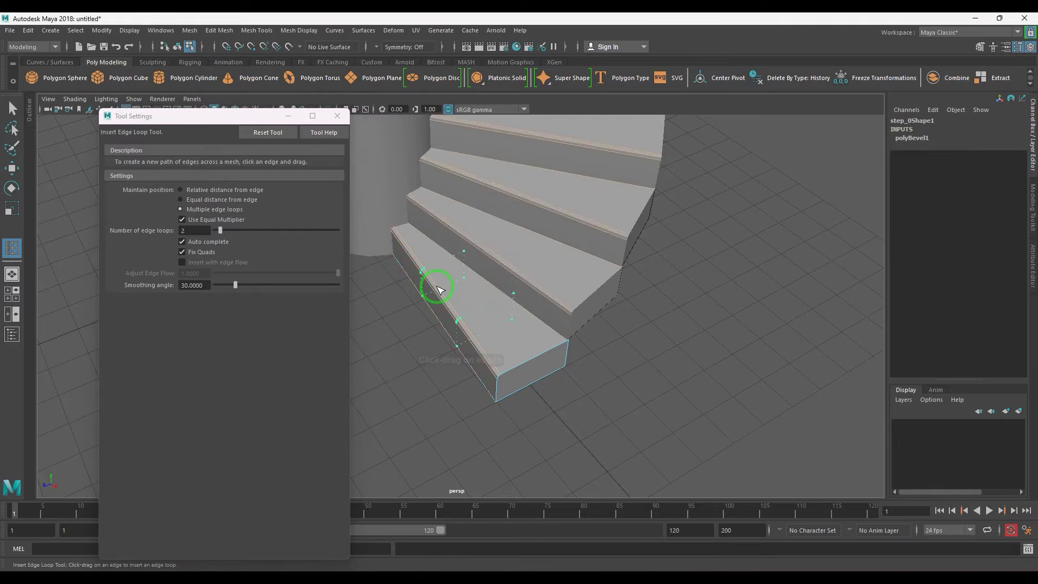
left_click(337, 115)
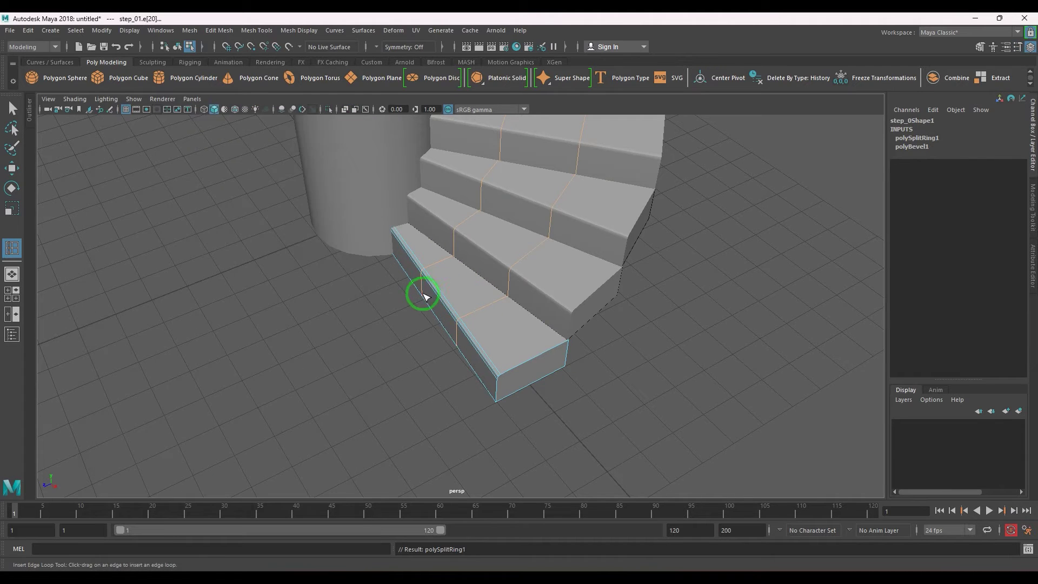
Move the middle vertices along the front of step_01 inward to curve its front face, and return to object mode
left_click_drag(417, 294, 420, 309, "alt")
key("w")
left_click(301, 296)
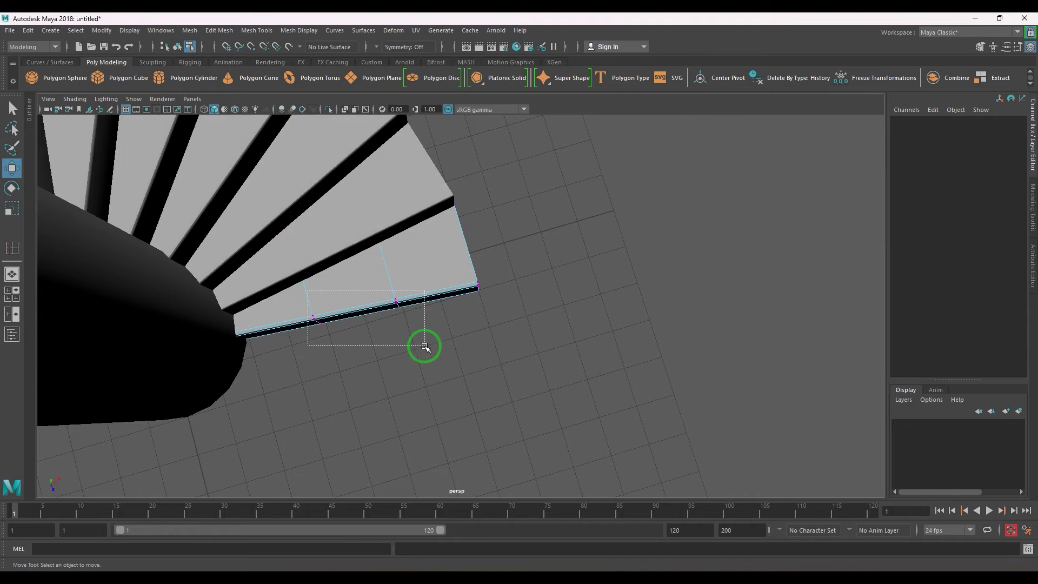
left_click_drag(425, 346, 362, 334)
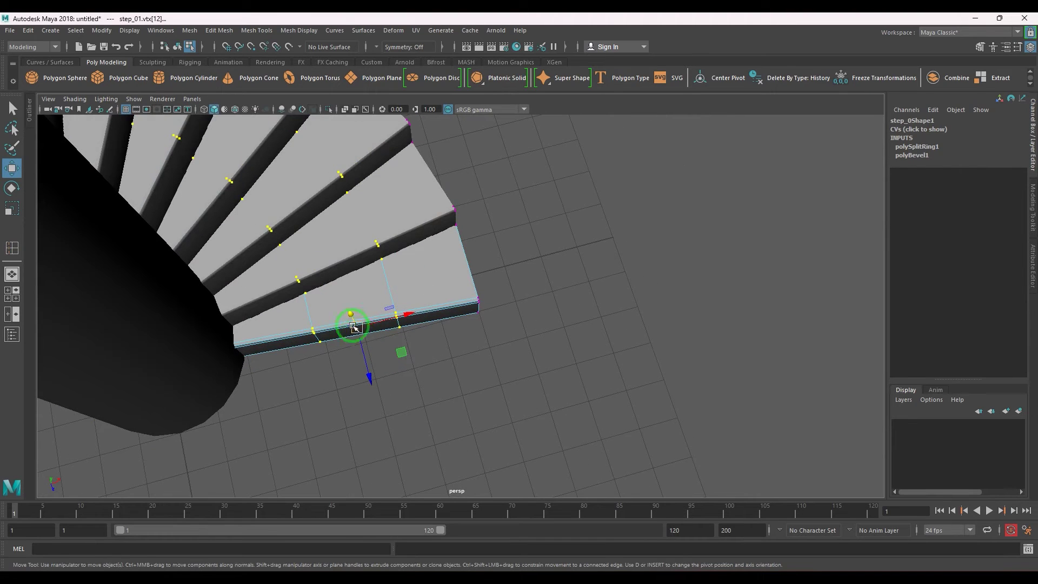
key("4")
mouse_move(281, 234)
left_mouse_down()
mouse_move(410, 383)
mouse_move(364, 370)
mouse_move(405, 309)
mouse_move(444, 400)
left_mouse_up()
key("6")
left_click_drag(397, 332, 552, 348, "alt")
scroll(474, 382, "up", 3)
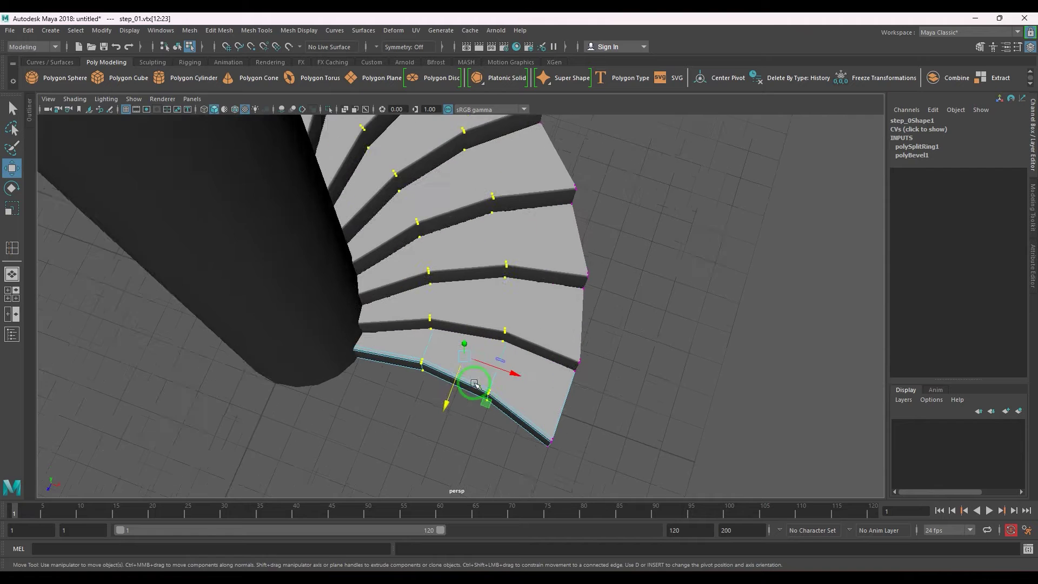
middle_click_drag(450, 366, 453, 332, "alt")
scroll(452, 333, "up", 2)
mouse_move(450, 378)
left_mouse_down()
mouse_move(454, 369)
mouse_move(453, 379)
left_mouse_up()
key("F8")
left_click(612, 373)
Inspect the curved steps along the full height of the staircase
scroll(612, 373, "down", 2)
left_click_drag(611, 373, 466, 313, "alt")
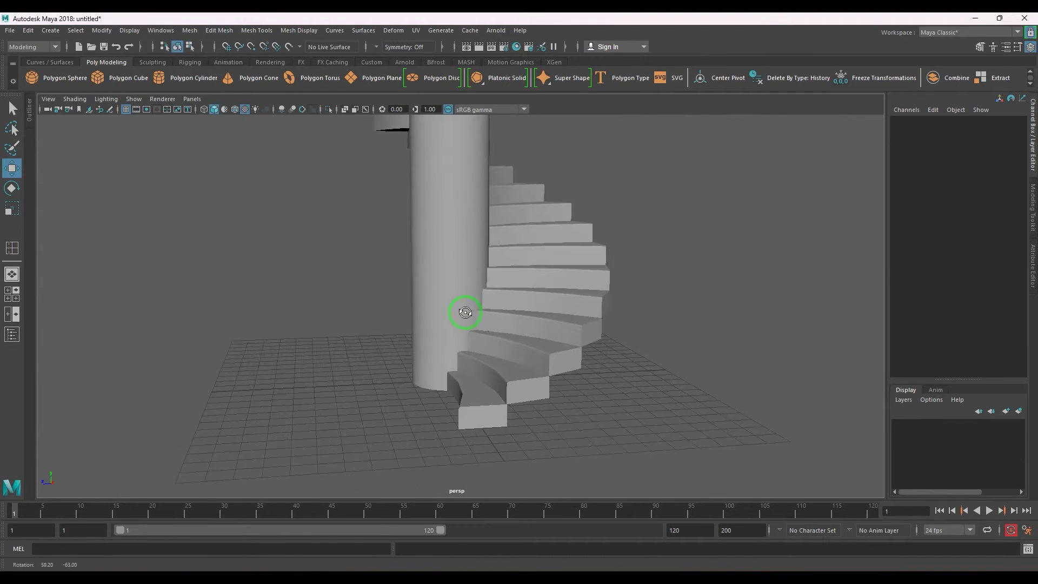
scroll(476, 330, "down", 3)
middle_click_drag(493, 358, 495, 389, "alt")
left_click_drag(496, 390, 539, 394, "alt")
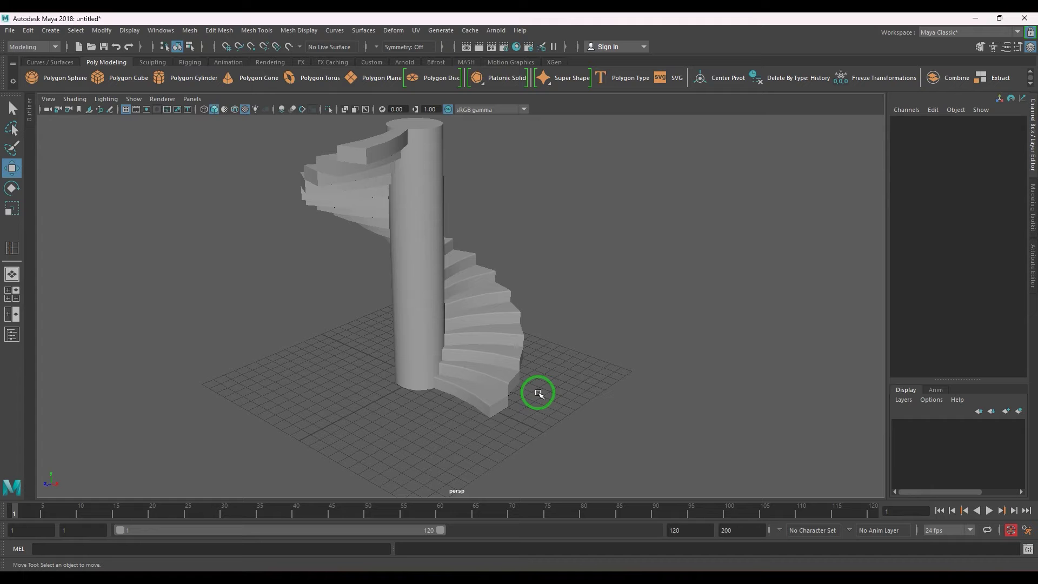
Create a polygon cylinder over the bottom step and raise it to about 2.24 in Translate Y
left_click_drag(537, 398, 503, 371, "alt")
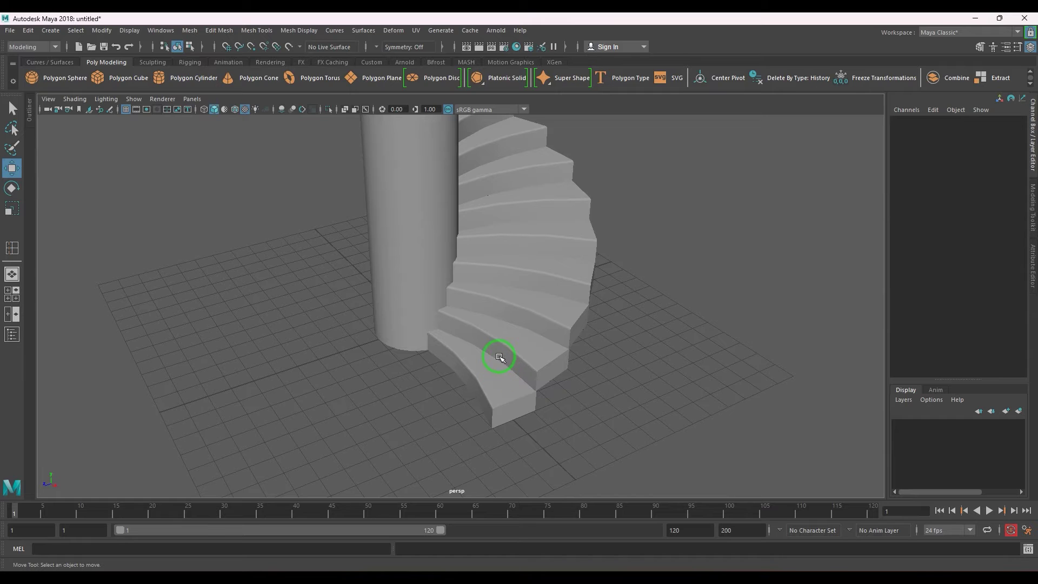
left_click(159, 78)
left_click_drag(427, 354, 523, 432)
left_click_drag(494, 368, 500, 318)
middle_click_drag(520, 377, 473, 324, "alt")
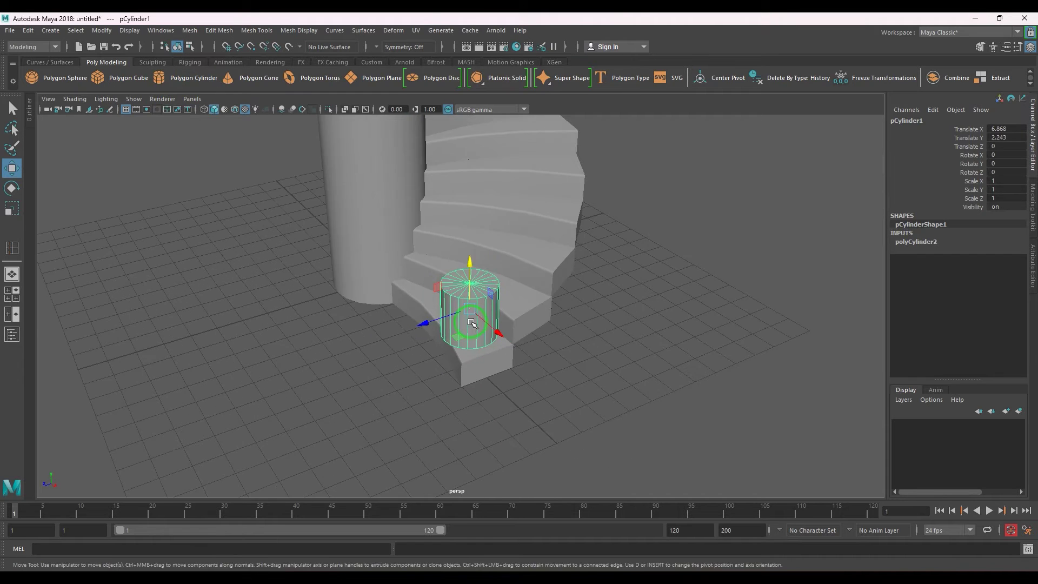
Set the cylinder's radius to 0.1 and its axis subdivisions to 12
left_click_drag(473, 325, 540, 330, "alt")
scroll(477, 322, "up", 5)
left_click_drag(477, 323, 474, 292, "alt")
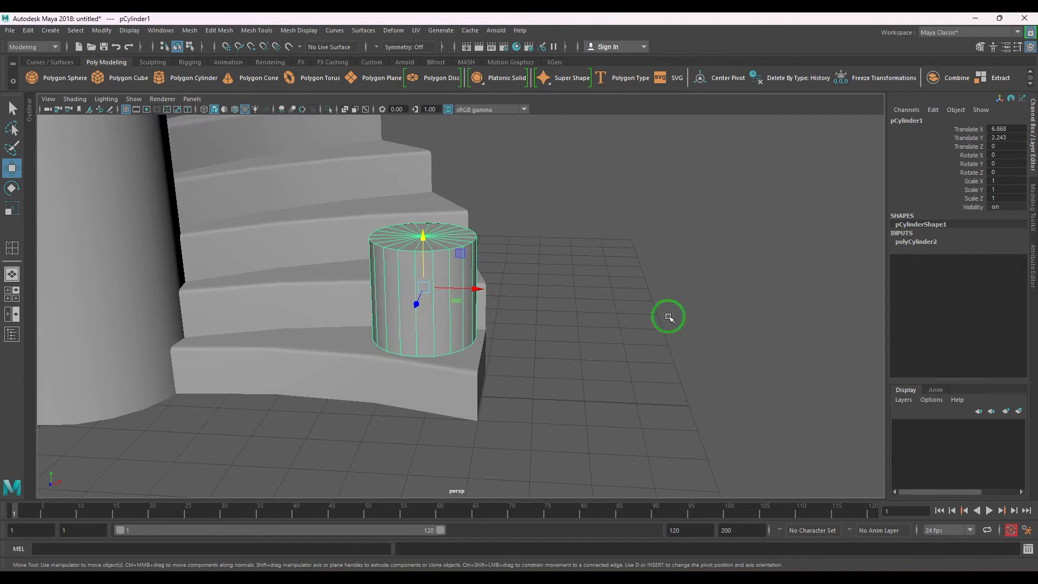
left_click(918, 242)
double_click(1002, 251)
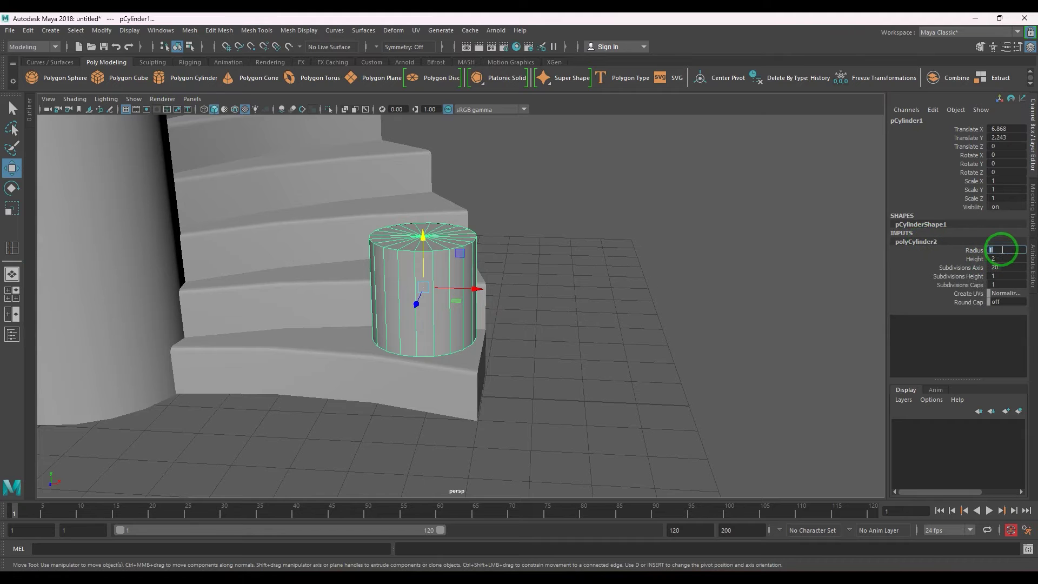
type("0.1")
key("Return")
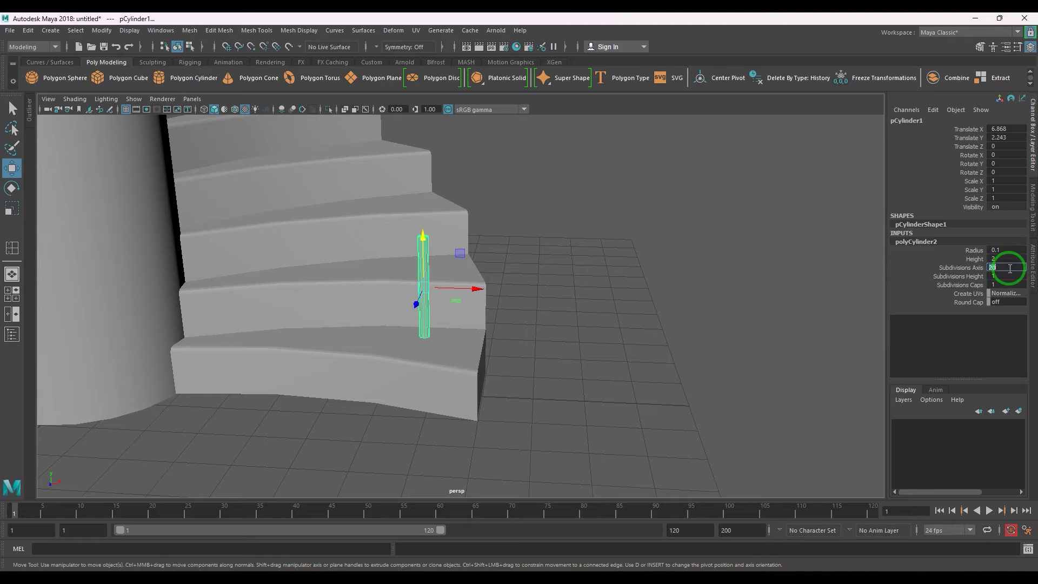
left_click(1010, 268)
type("8")
key("Return")
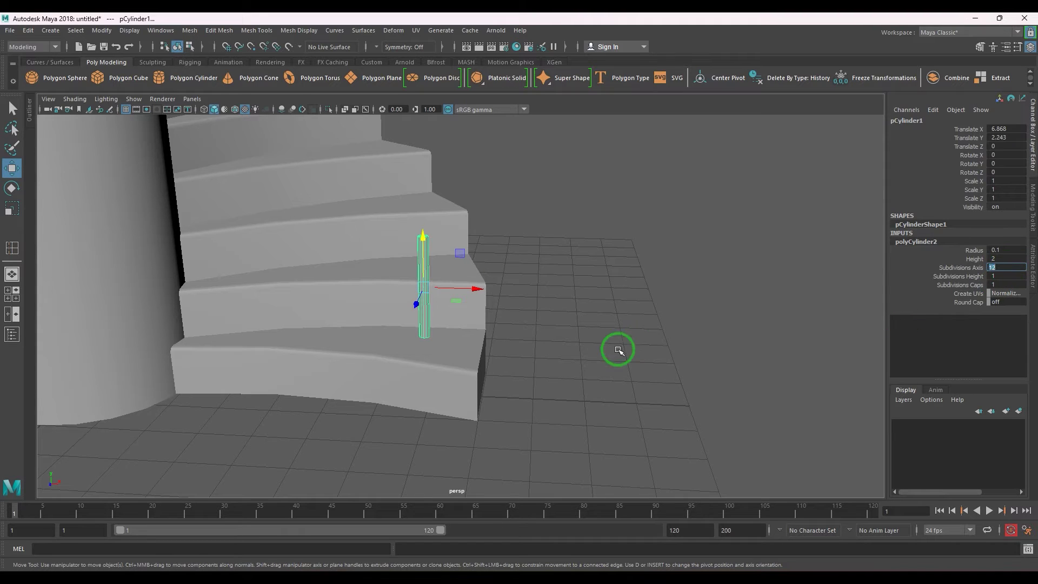
left_click(616, 351)
left_click(432, 293)
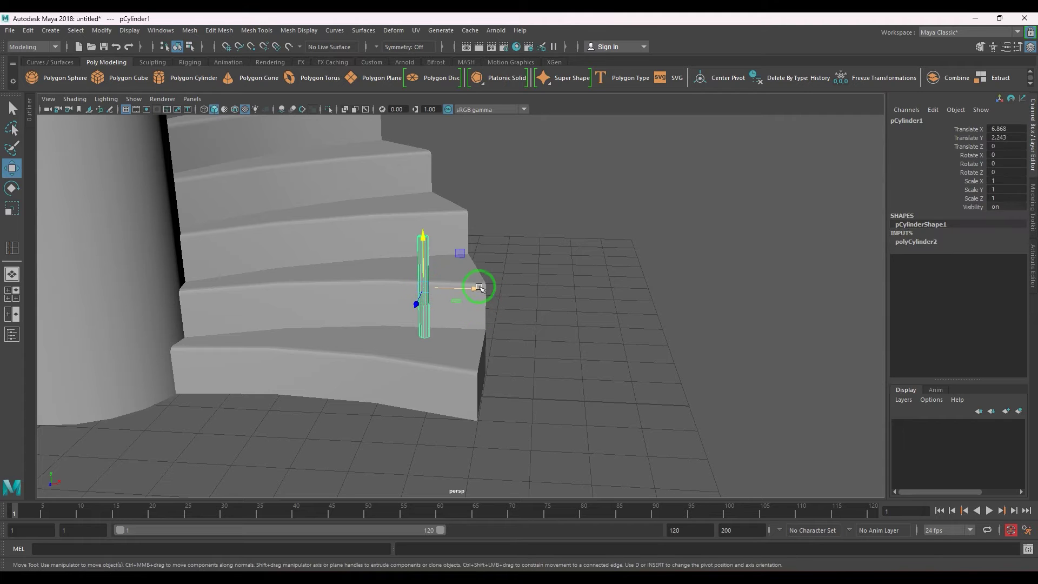
Move the thin cylinder outward clear of the staircase to about 11.465 in X and raise it to about 2.732 in Y
left_click_drag(480, 288, 752, 309)
left_click_drag(751, 310, 598, 364, "alt")
left_click_drag(623, 238, 634, 205)
left_click_drag(633, 208, 632, 283, "alt")
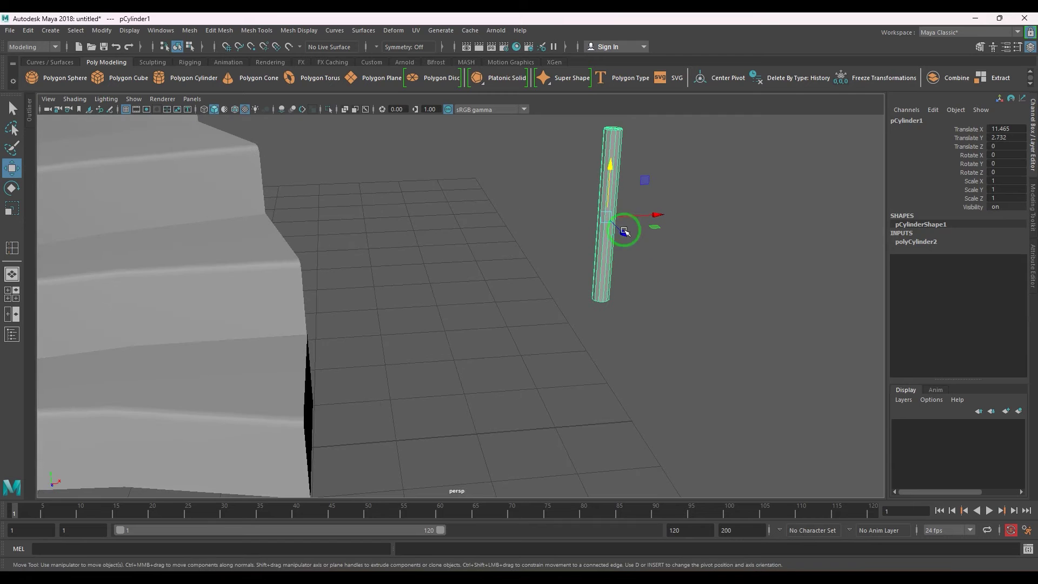
left_click_drag(633, 210, 614, 412, "alt")
key("d")
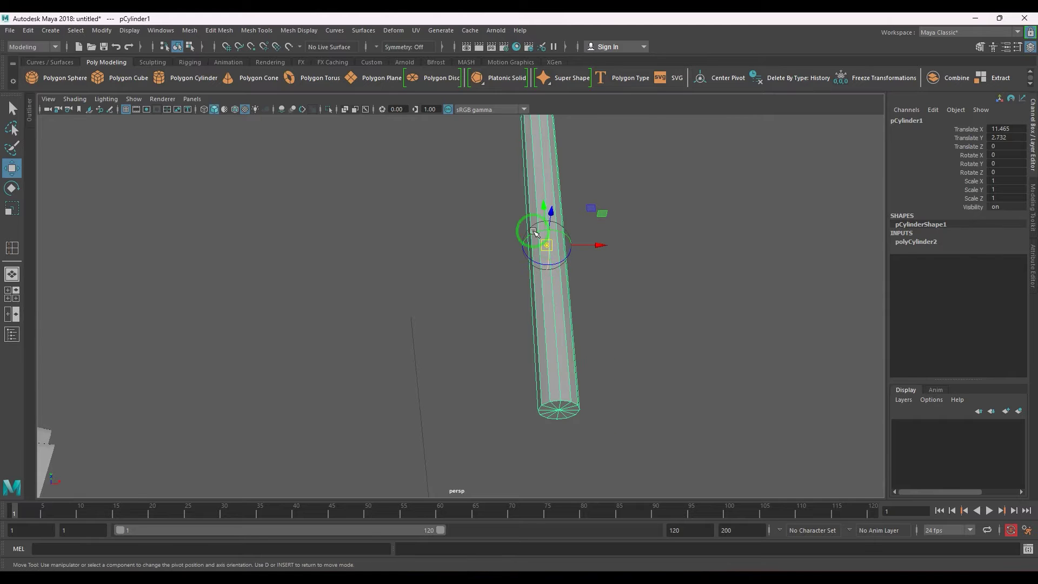
left_click_drag(609, 216, 639, 368)
key("v")
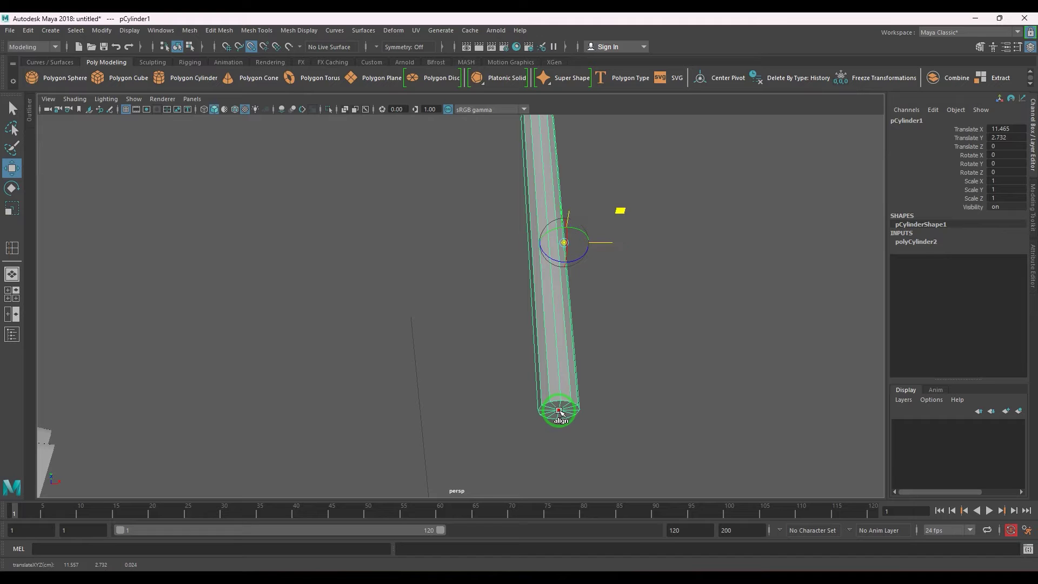
left_click(560, 411)
key("d")
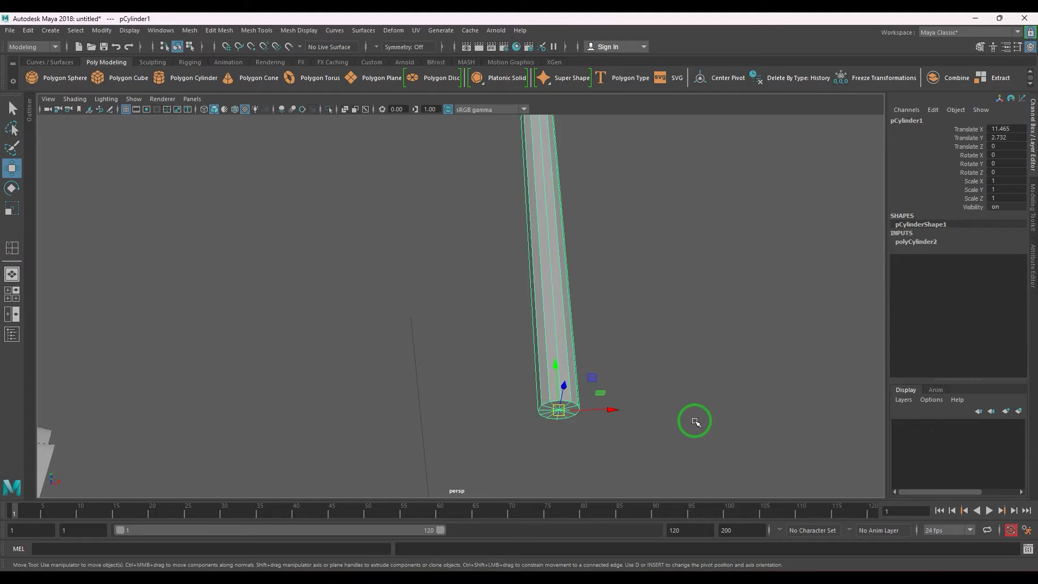
key("ctrl+z")
Snap the cylinder's pivot to the centre vertex of its bottom cap
key("d")
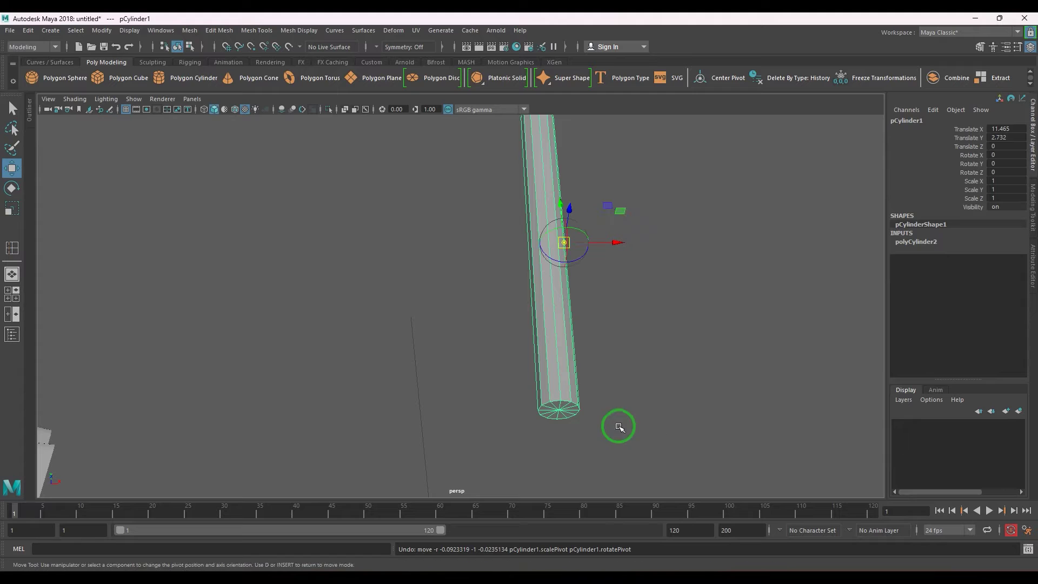
key("v")
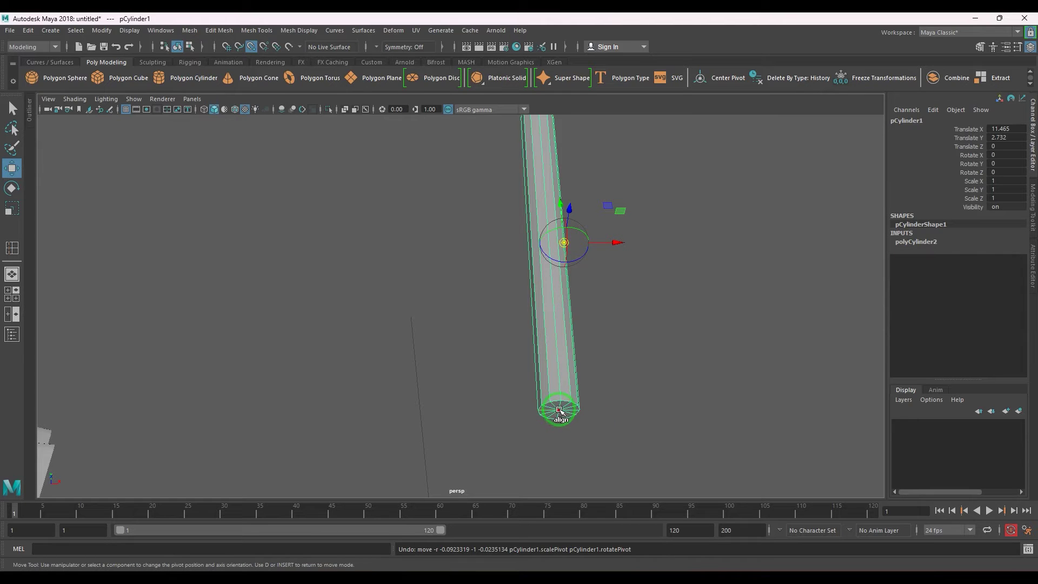
left_click(558, 411)
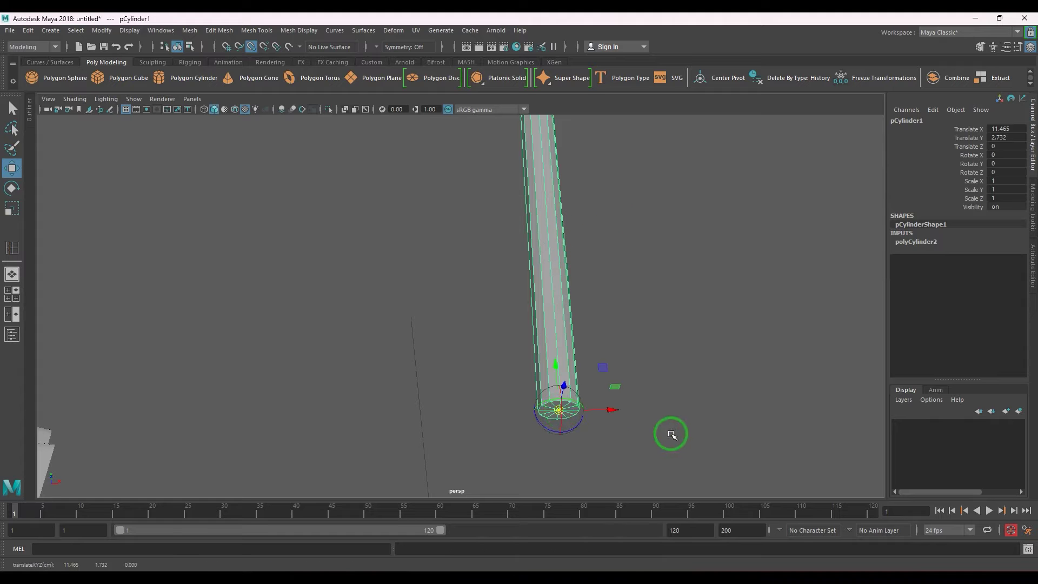
right_click_drag(636, 422, 568, 378, "alt")
left_click_drag(568, 378, 499, 440, "alt")
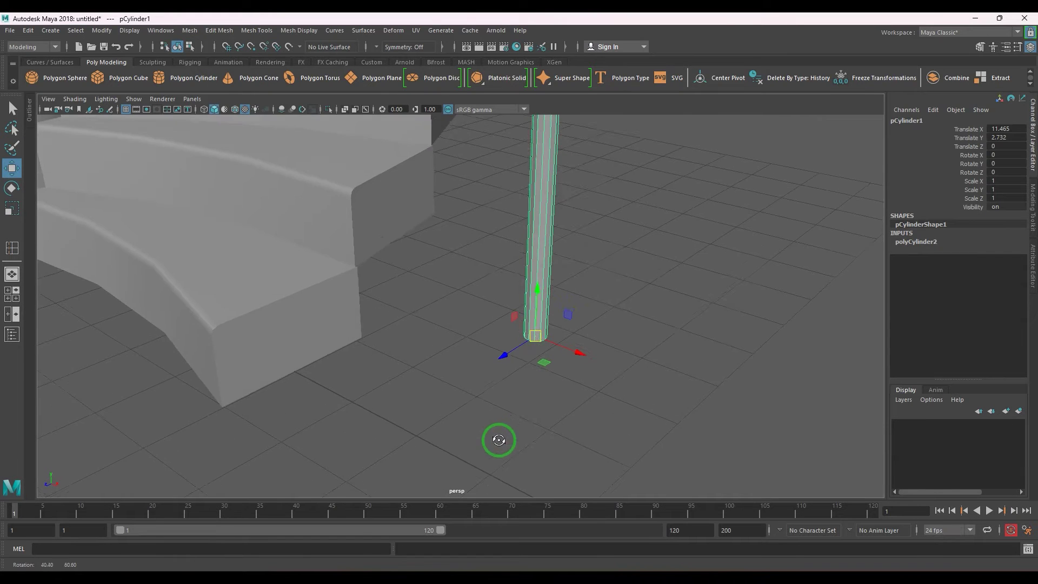
Align the cylinder's base with the top surface of the bottom step by vertex snapping along the vertical axis
middle_click_drag(500, 412, 584, 448, "alt")
left_click_drag(584, 449, 628, 404, "alt")
mouse_move(618, 359)
left_mouse_down()
mouse_move(654, 387)
mouse_move(445, 420)
mouse_move(524, 388)
mouse_move(732, 343)
mouse_move(580, 363)
mouse_move(621, 366)
left_mouse_up()
key("ctrl+z")
scroll(631, 398, "down", 3)
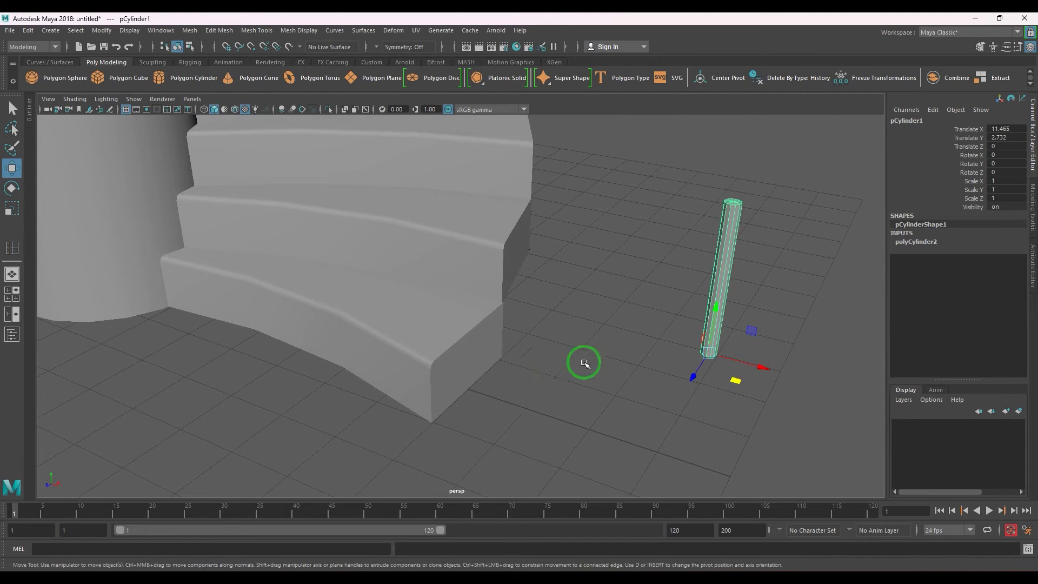
left_click_drag(713, 314, 707, 299)
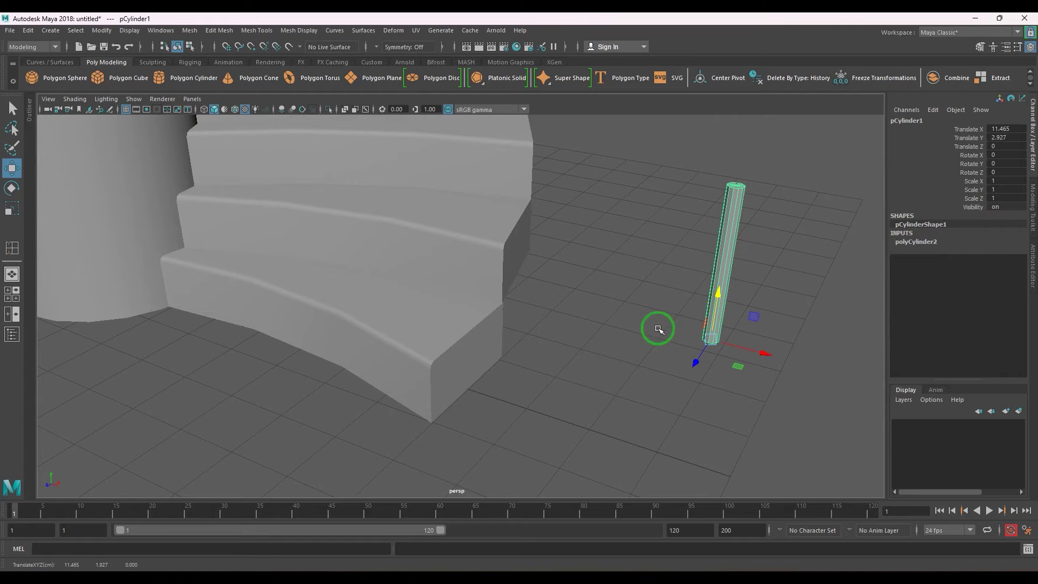
key("v")
middle_click(432, 359)
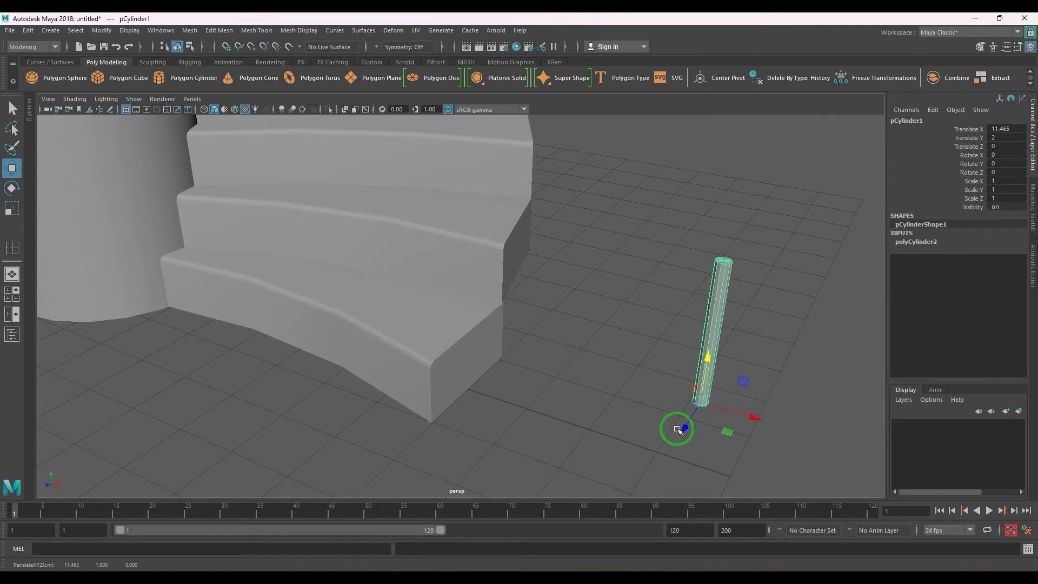
Snap the cylinder onto the bottom step's outer front corner, and shift it inward to about X 7.658, Z -0.007
left_click(701, 402)
middle_click_drag(437, 367, 436, 359)
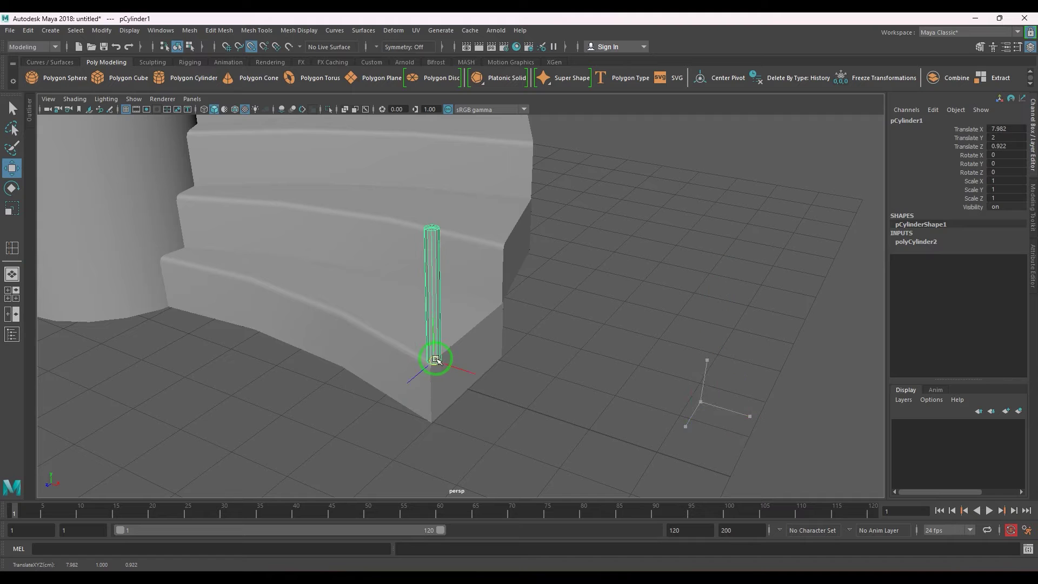
left_click_drag(466, 374, 464, 370)
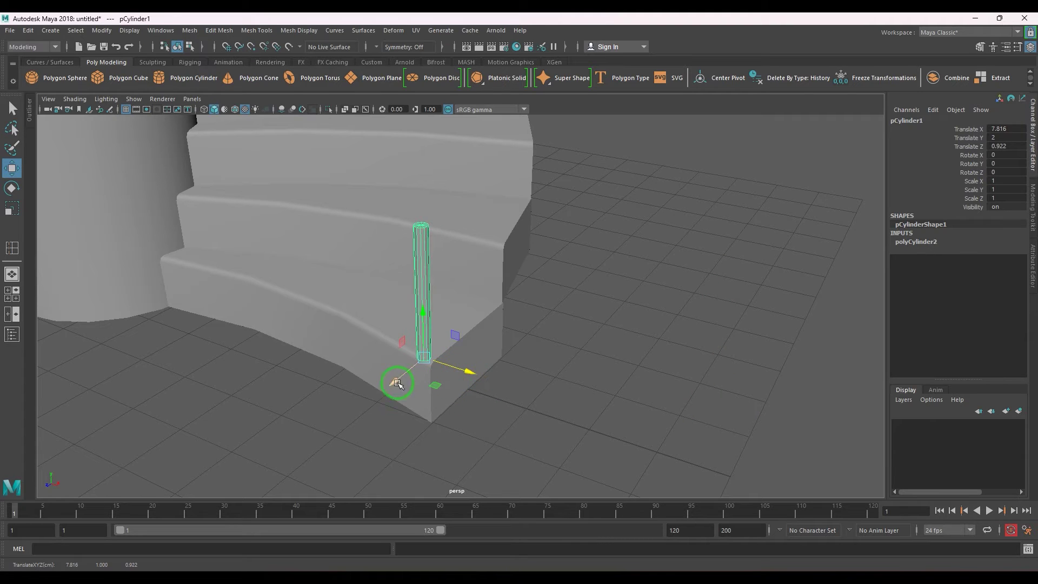
left_click_drag(397, 384, 493, 326)
Stretch the cylinder upward into a tall railing post with a Y scale of about 2.556
scroll(496, 357, "down", 3)
right_click_drag(494, 326, 232, 281, "alt")
left_click_drag(393, 294, 397, 294, "alt")
right_click_drag(396, 294, 432, 298, "alt")
middle_click_drag(475, 301, 488, 386, "alt")
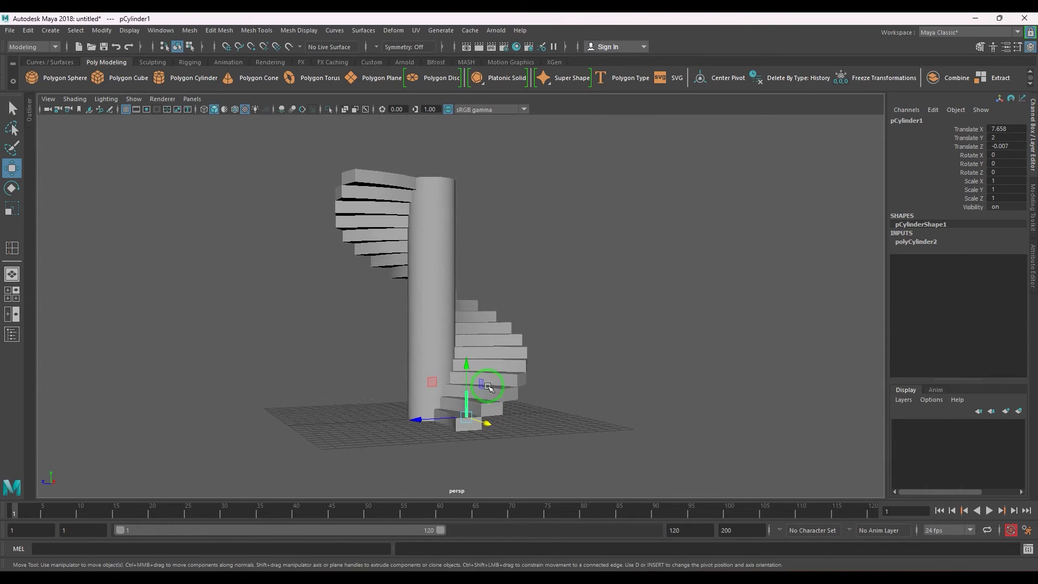
left_click_drag(488, 387, 469, 335, "alt")
key("r")
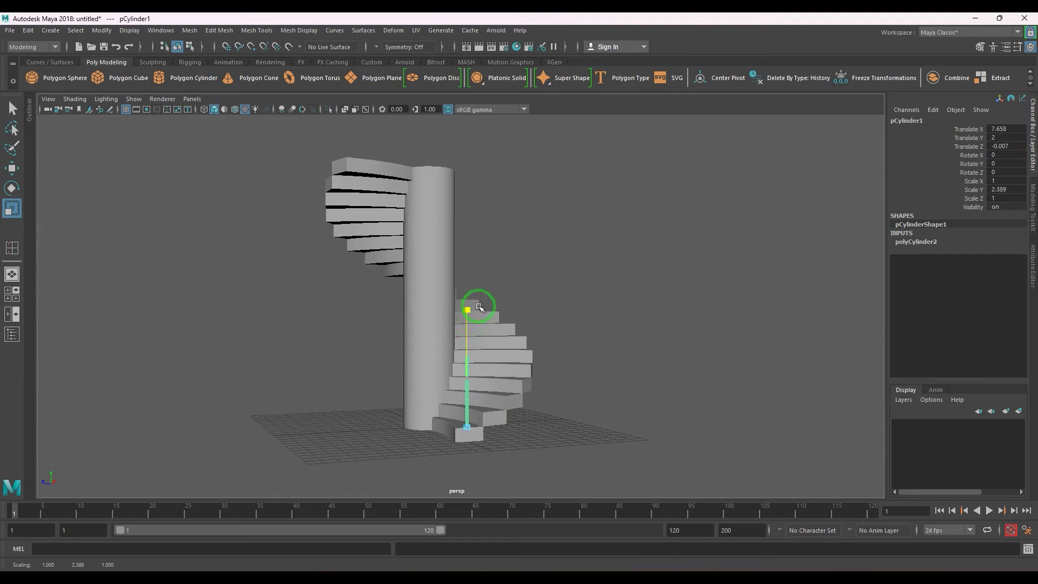
left_click_drag(484, 299, 484, 301)
left_click_drag(438, 382, 525, 392, "alt")
scroll(487, 411, "up", 6)
middle_click_drag(447, 441, 506, 238, "alt")
left_click_drag(509, 292, 505, 331, "alt")
left_click(570, 320)
left_click(433, 271)
In the top wireframe view, snap the post's pivot to the grid origin at the centre of the pillar
scroll(470, 307, "down", 4)
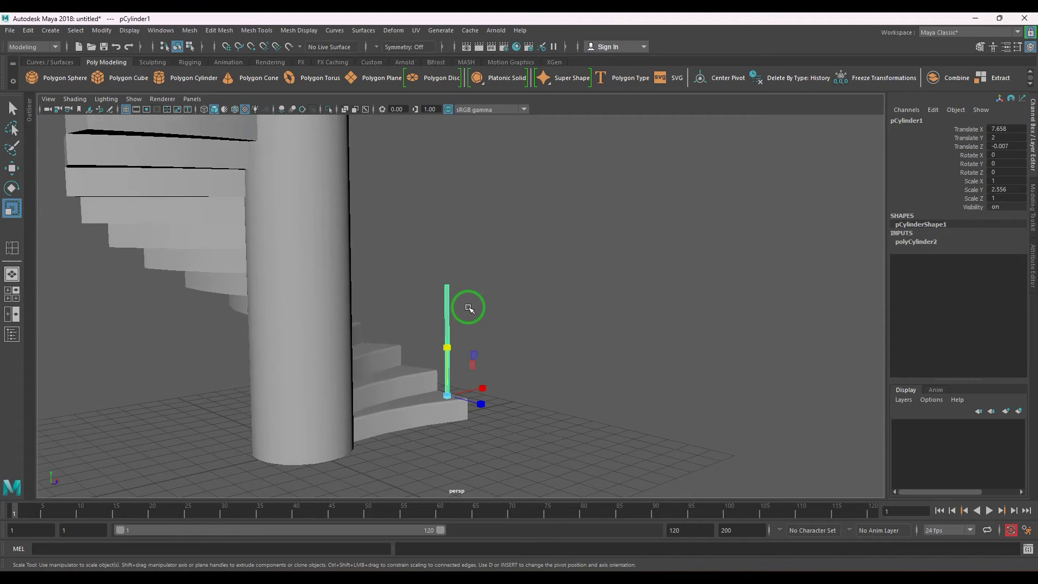
scroll(448, 346, "down", 5)
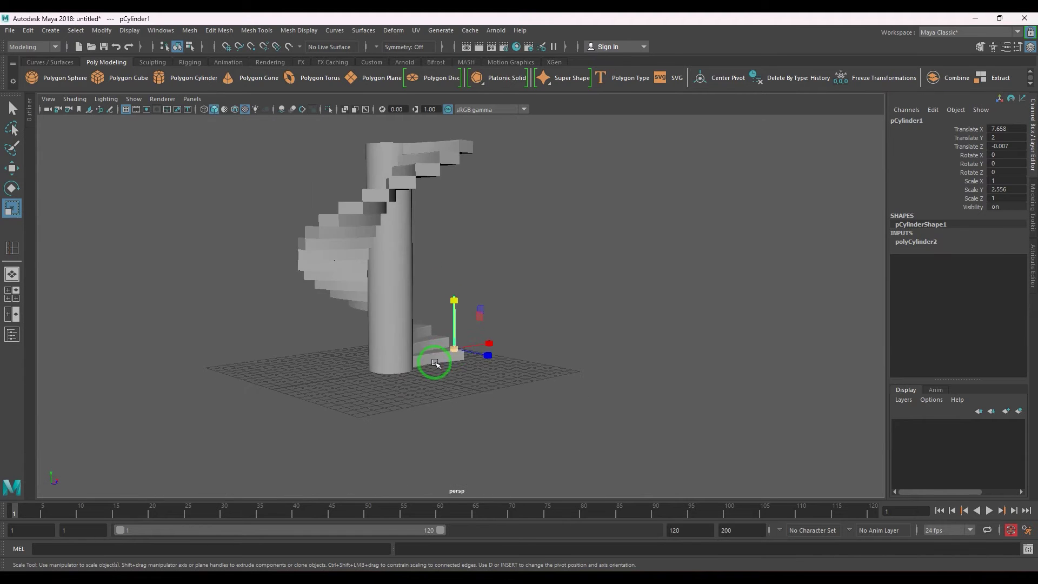
left_click_drag(433, 352, 530, 343, "alt")
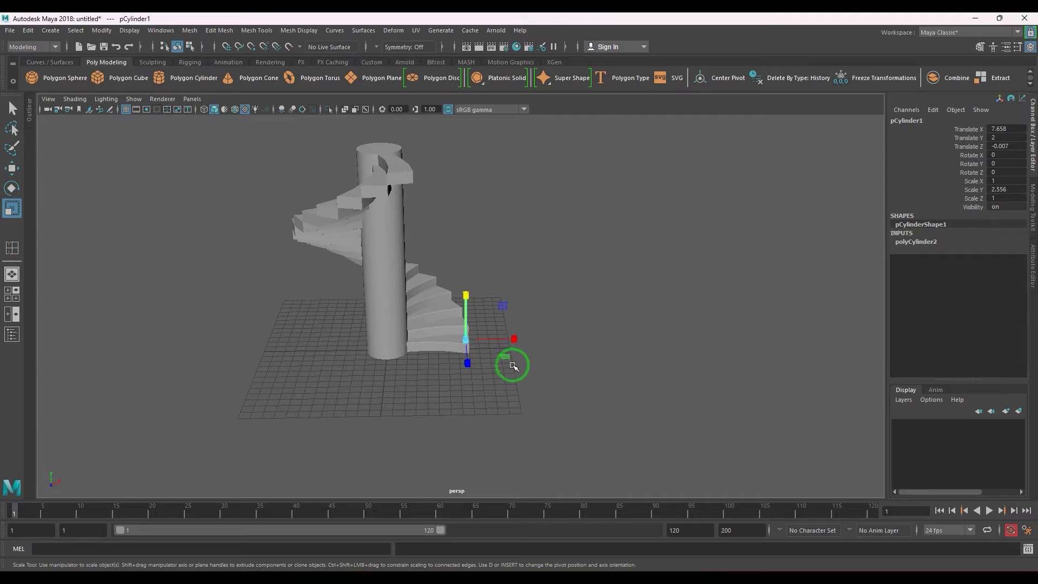
key("space")
left_click_drag(514, 366, 431, 370)
scroll(510, 364, "down", 1)
scroll(539, 362, "up", 1)
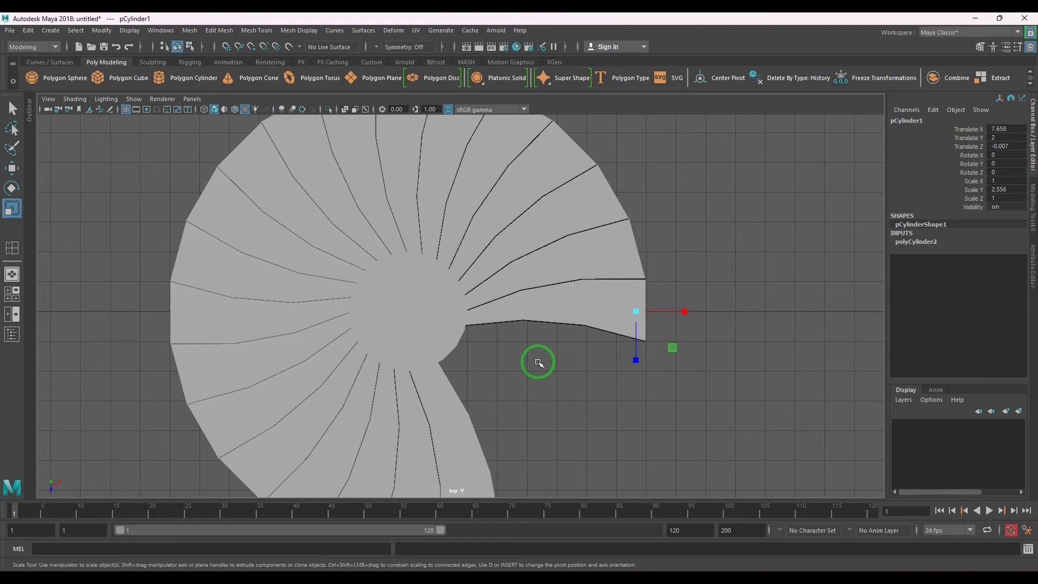
key("4")
key("w")
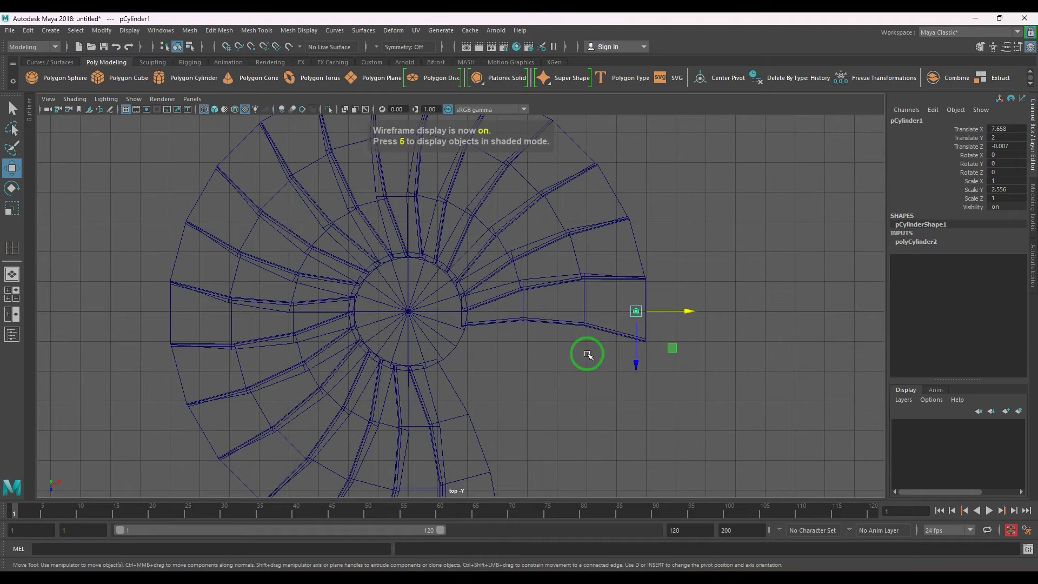
key("d")
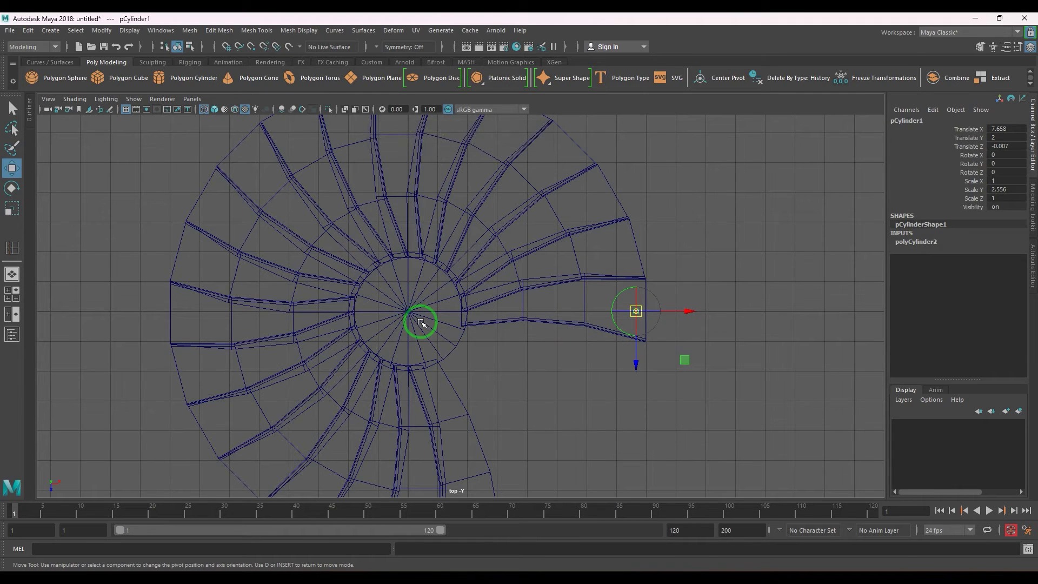
key("d")
key("d")
key("x")
middle_click(409, 311)
key("d")
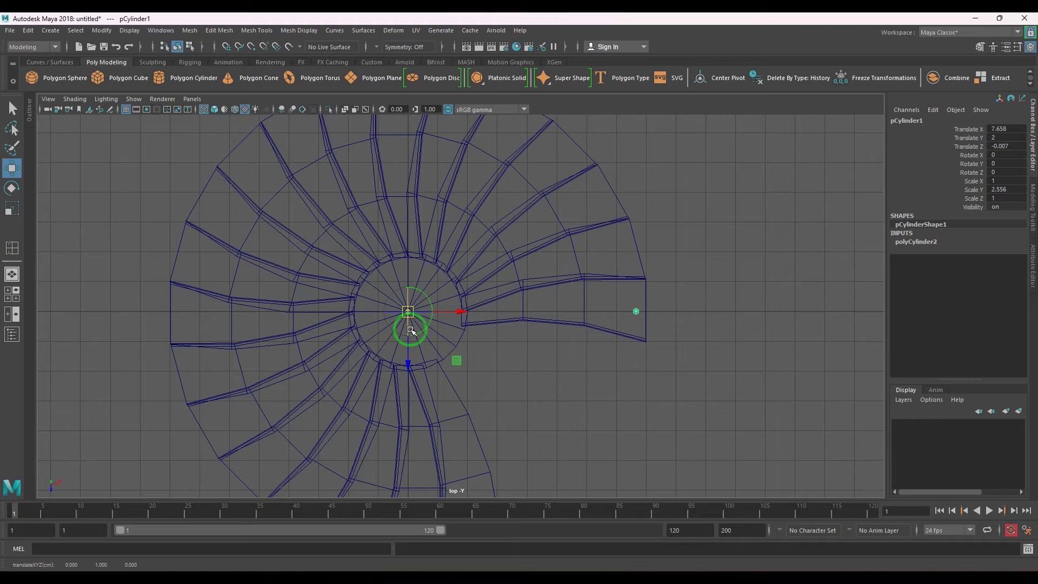
Check the post's pivot position in the left and perspective views with shaded display
key("space")
left_click_drag(477, 381, 470, 355)
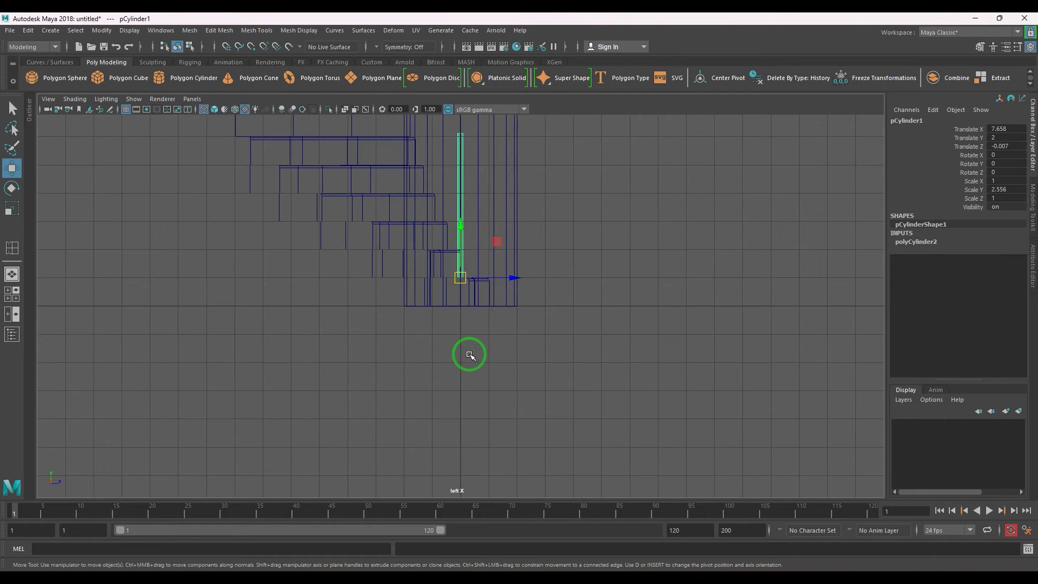
key("5")
scroll(476, 342, "down", 4)
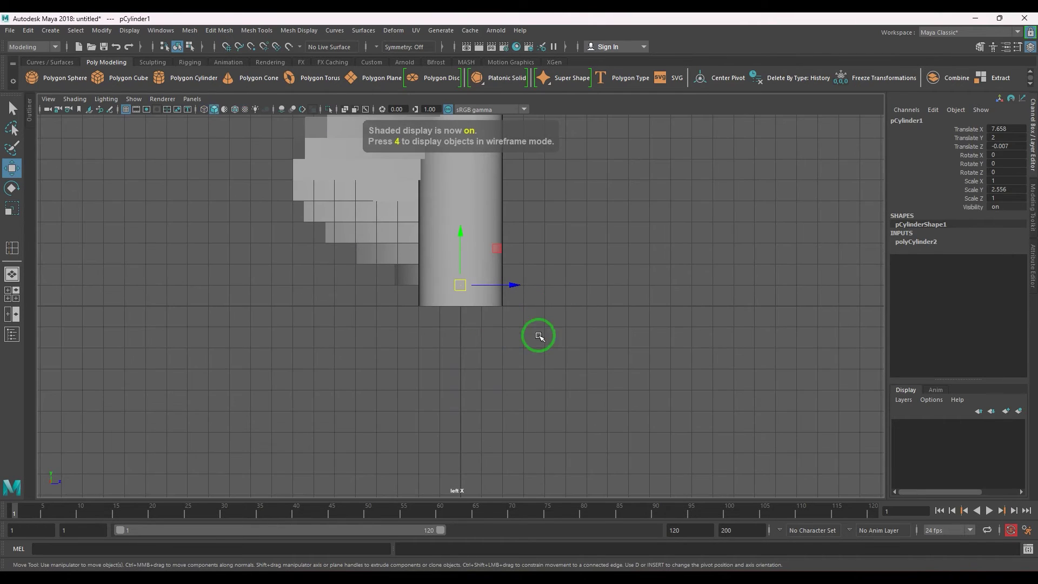
key("space")
mouse_move(526, 398)
left_mouse_down()
mouse_move(565, 317)
mouse_move(489, 319)
left_mouse_up()
scroll(507, 329, "up", 3)
scroll(507, 329, "down", 2)
middle_click_drag(465, 299, 459, 366, "alt")
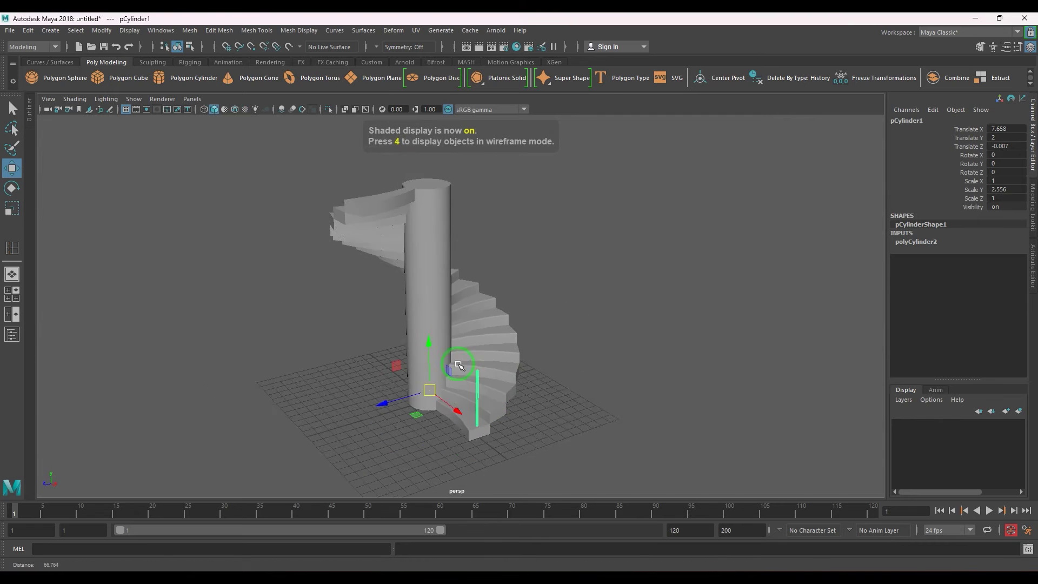
left_click_drag(458, 366, 536, 382, "alt")
scroll(538, 379, "up", 2)
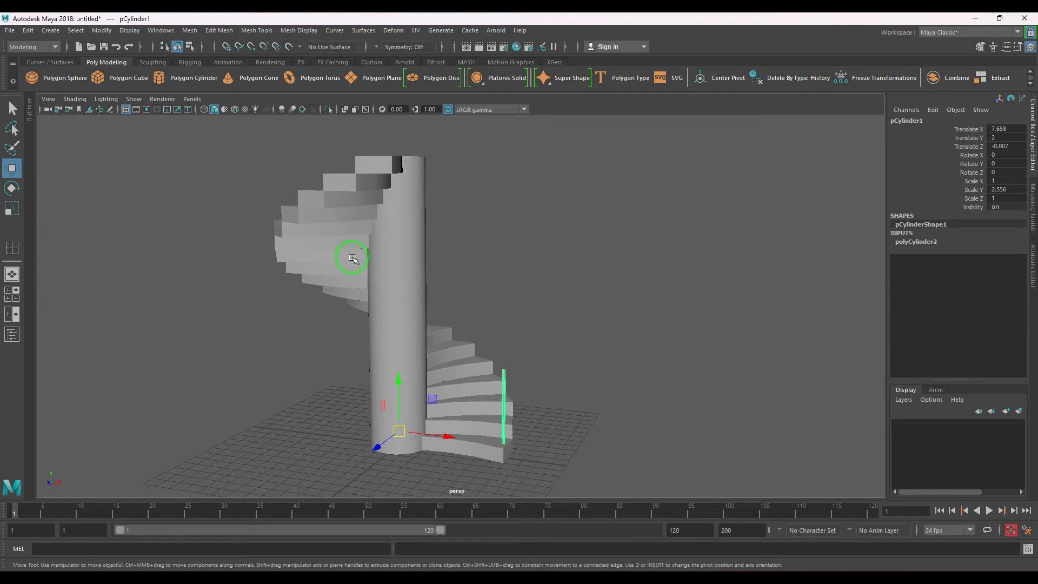
Freeze the post's transformations and delete its construction history
left_click(101, 31)
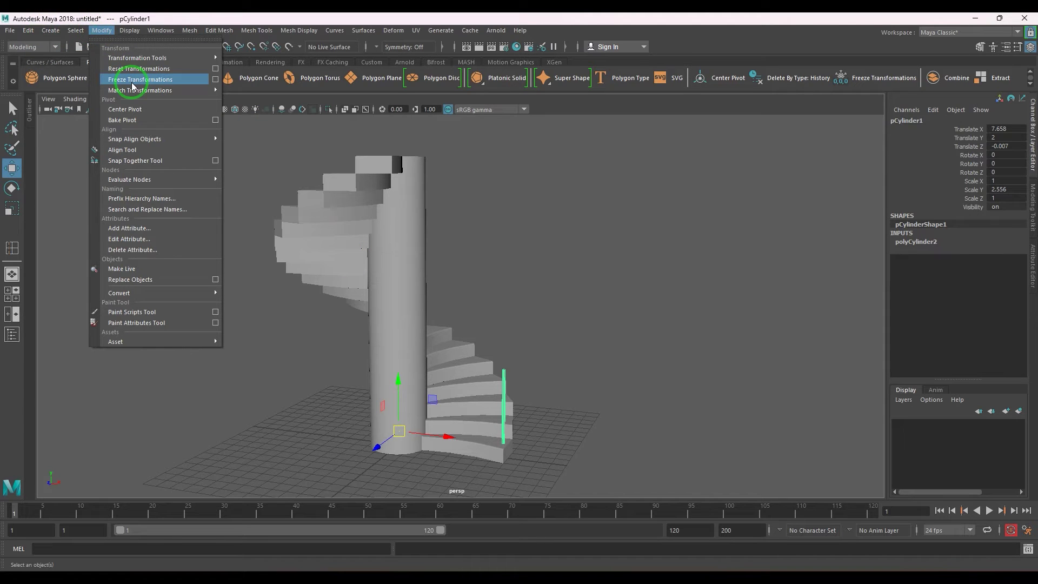
left_click(131, 85)
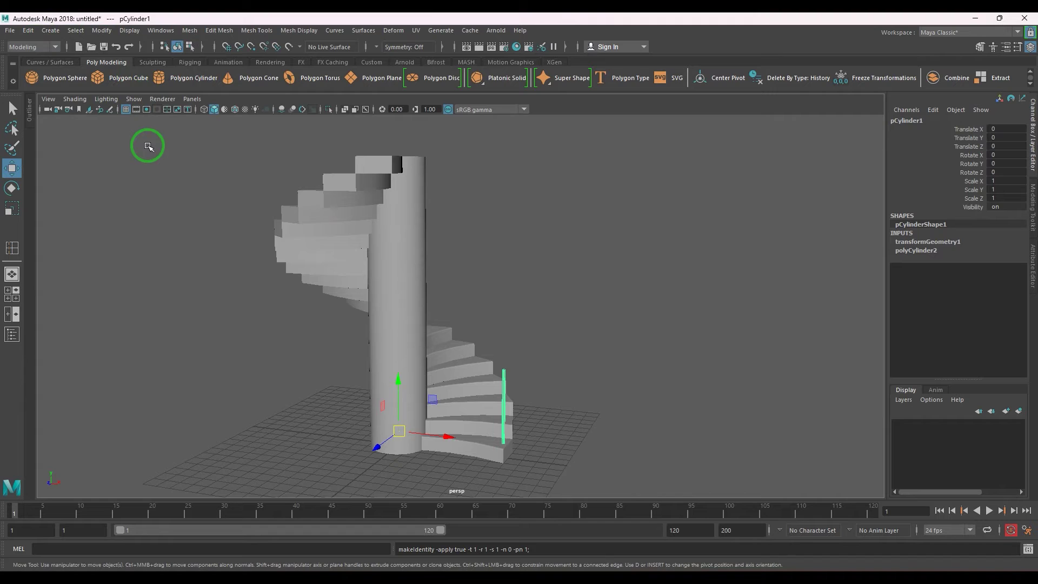
key("alt+shift+d")
left_click(28, 30)
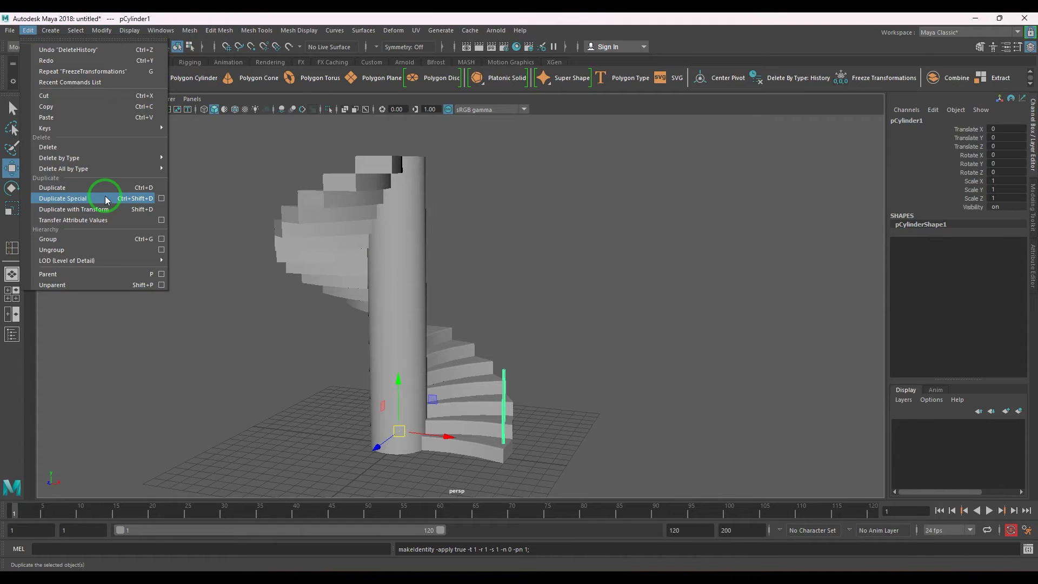
left_click(592, 324)
left_click(519, 367)
left_click(505, 374)
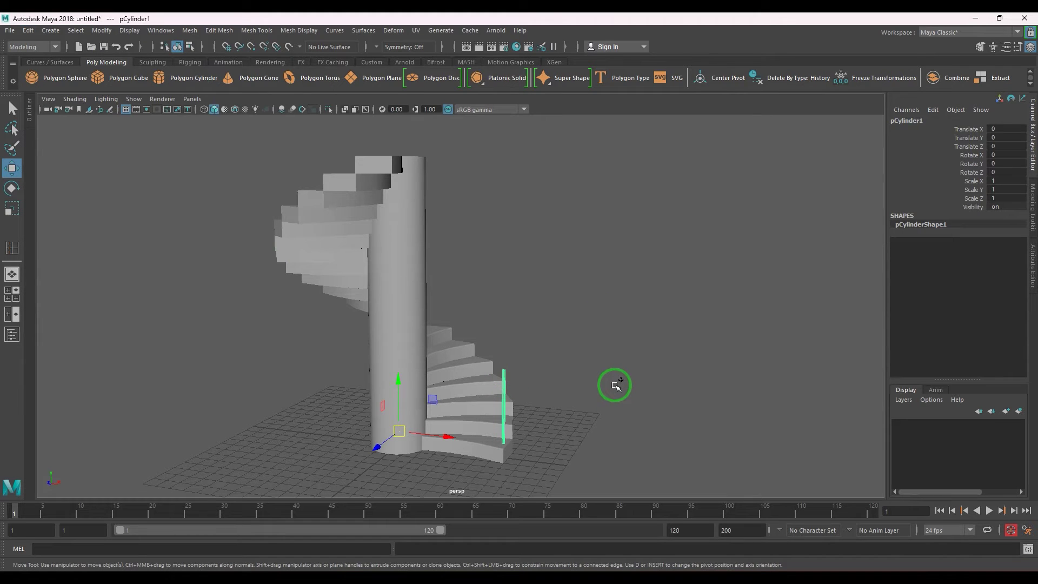
Duplicate the railing post up and around the pillar onto the remaining steps with the existing Duplicate Special settings
key("ctrl+shift+d")
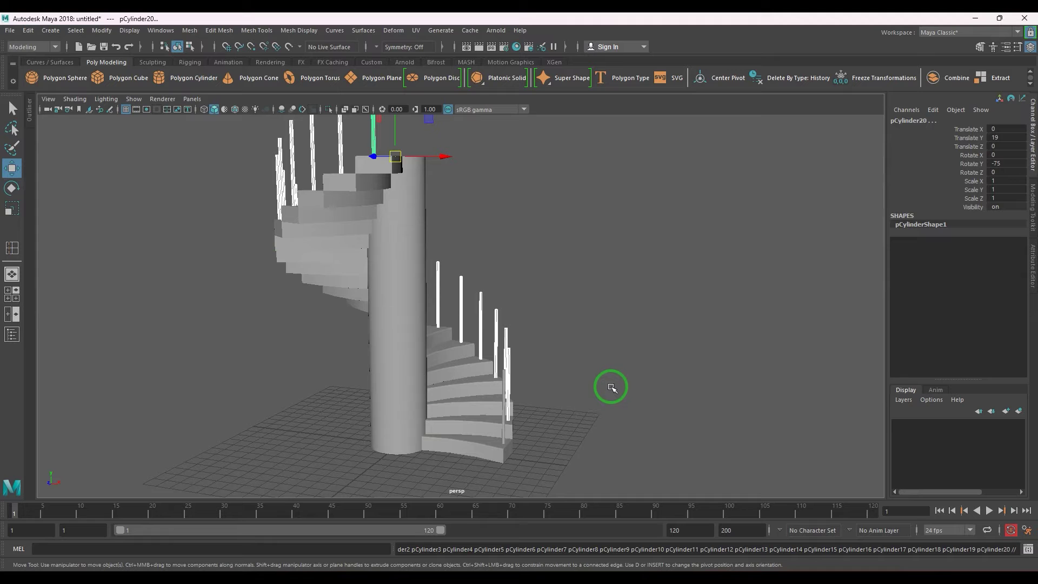
left_click(611, 387)
scroll(597, 341, "down", 4)
mouse_move(595, 334)
left_mouse_down("alt")
mouse_move(432, 343)
mouse_move(486, 335)
left_mouse_up("alt")
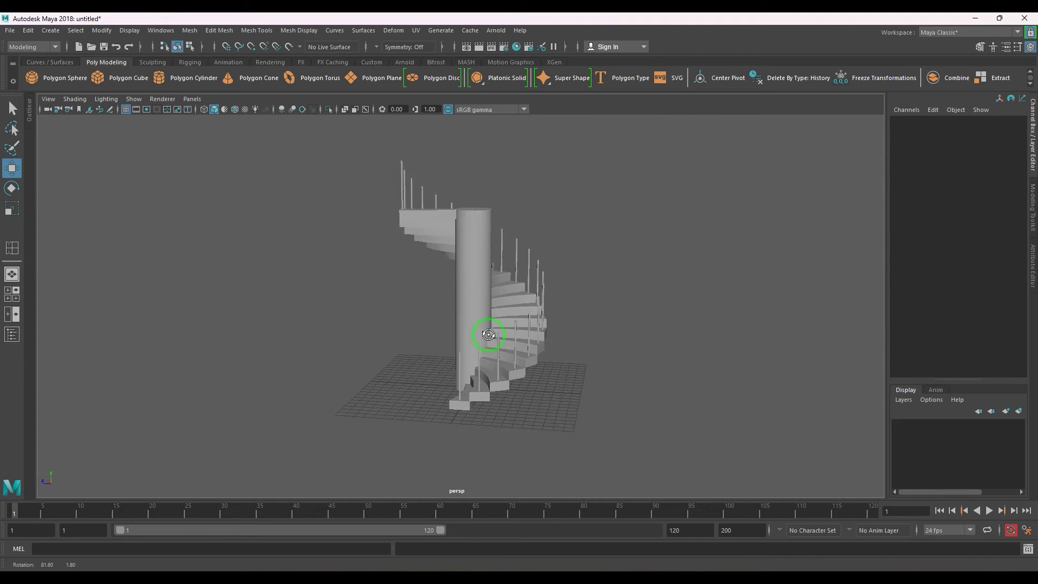
Turn on wireframe on shaded display for the staircase in the perspective view
left_click(235, 109)
right_click_drag(533, 290, 694, 419, "alt")
left_click_drag(694, 419, 652, 382, "alt")
right_click_drag(651, 382, 471, 400, "alt")
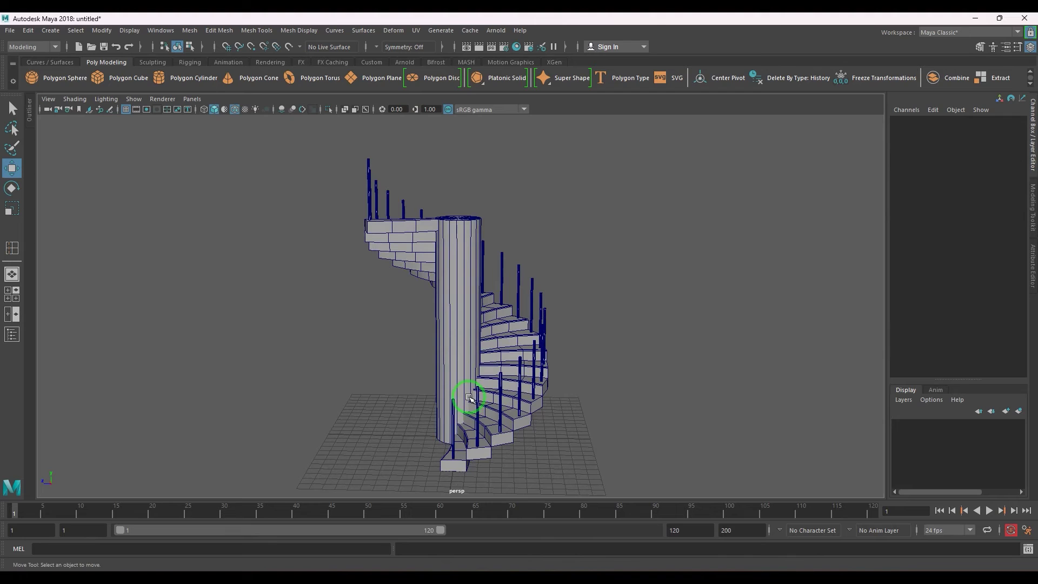
Create a trial polygon helix and move it beside the staircase to a Translate Z of about 10.333
left_click(54, 32)
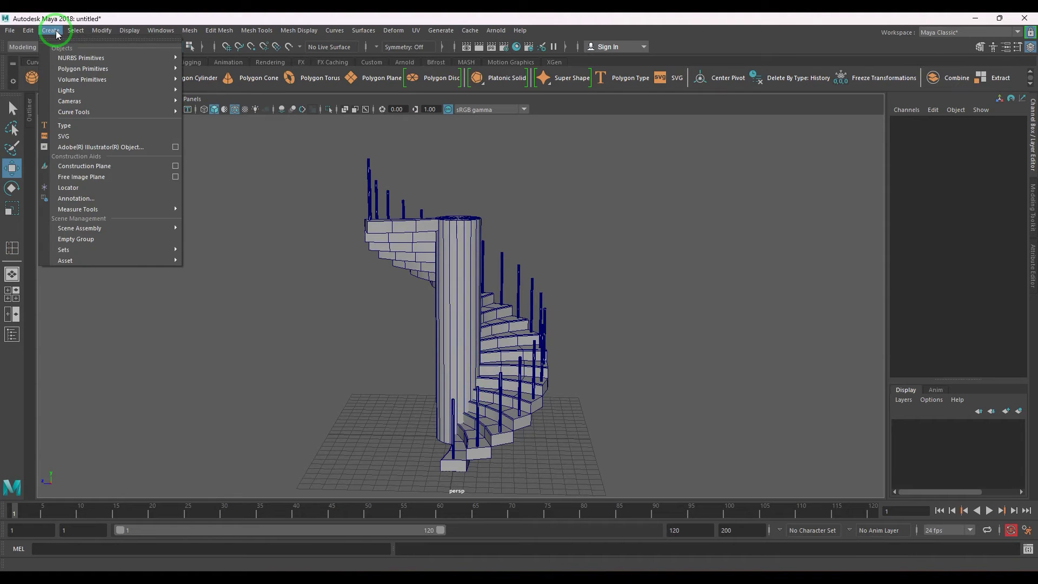
left_click(83, 103)
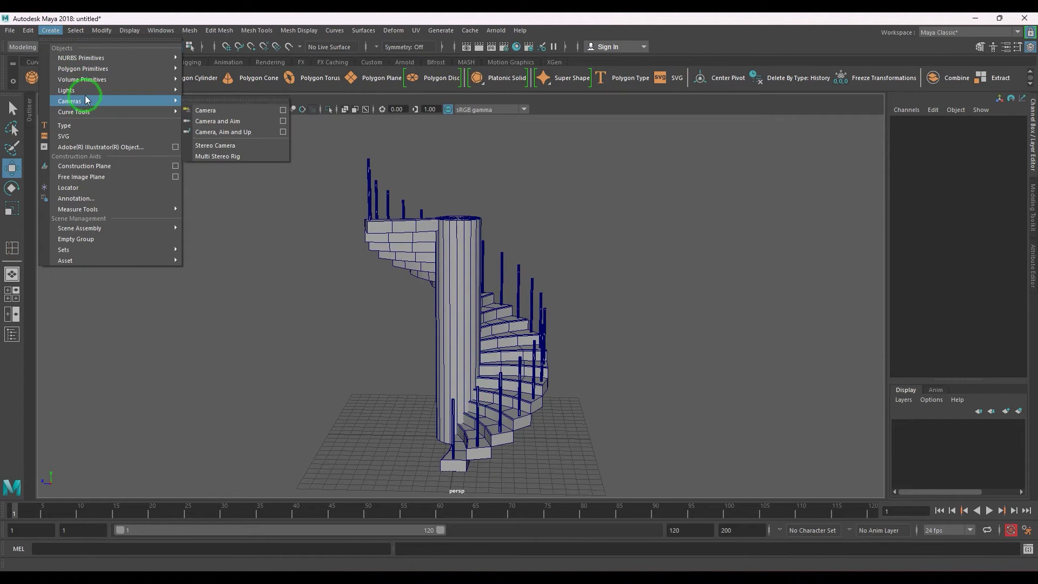
left_click(112, 70)
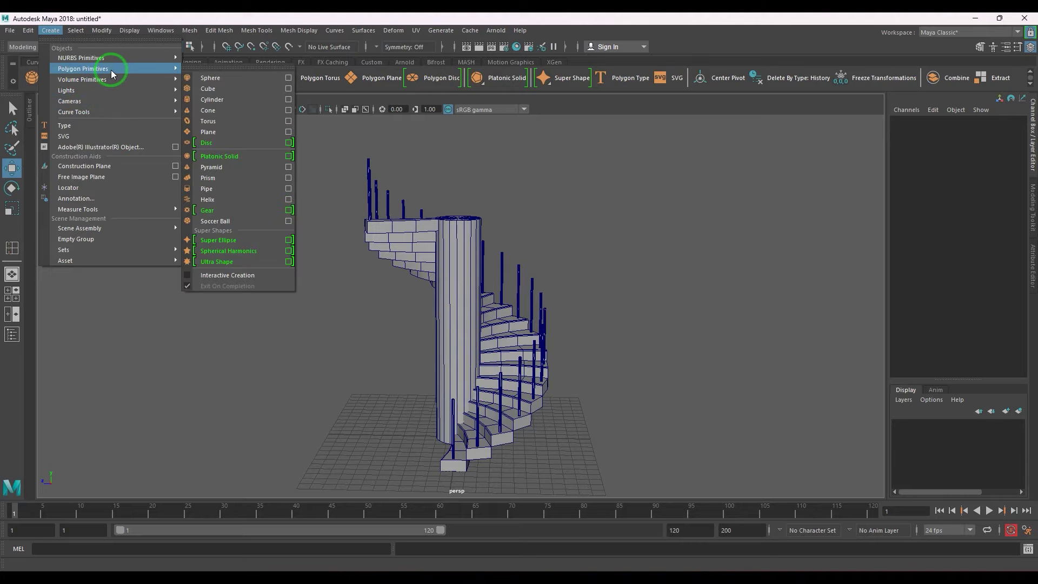
left_click(248, 199)
left_click_drag(378, 441, 298, 436)
key("f")
right_click_drag(430, 424, 424, 395, "alt")
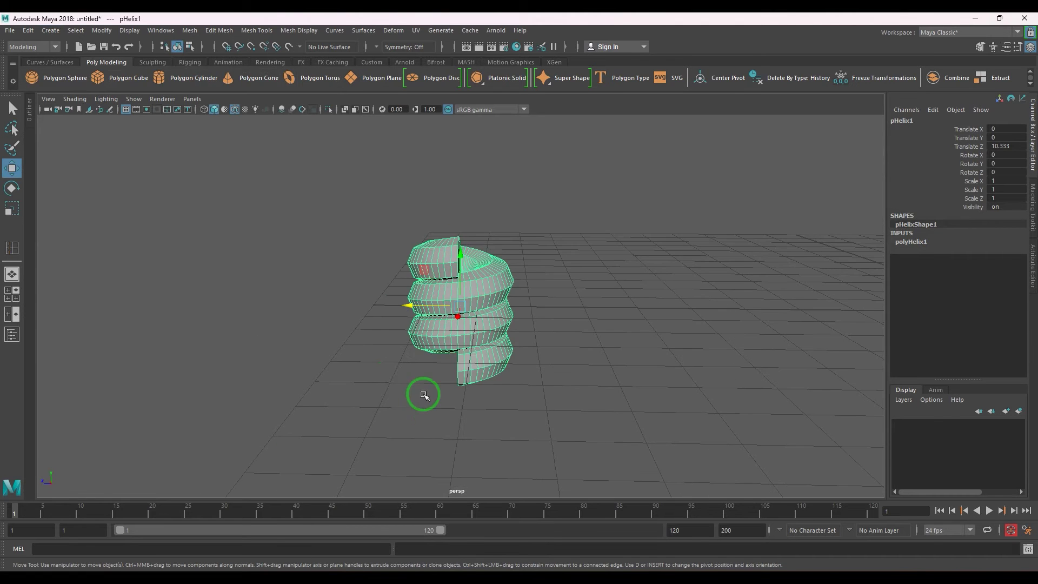
left_click_drag(365, 374, 408, 377, "alt")
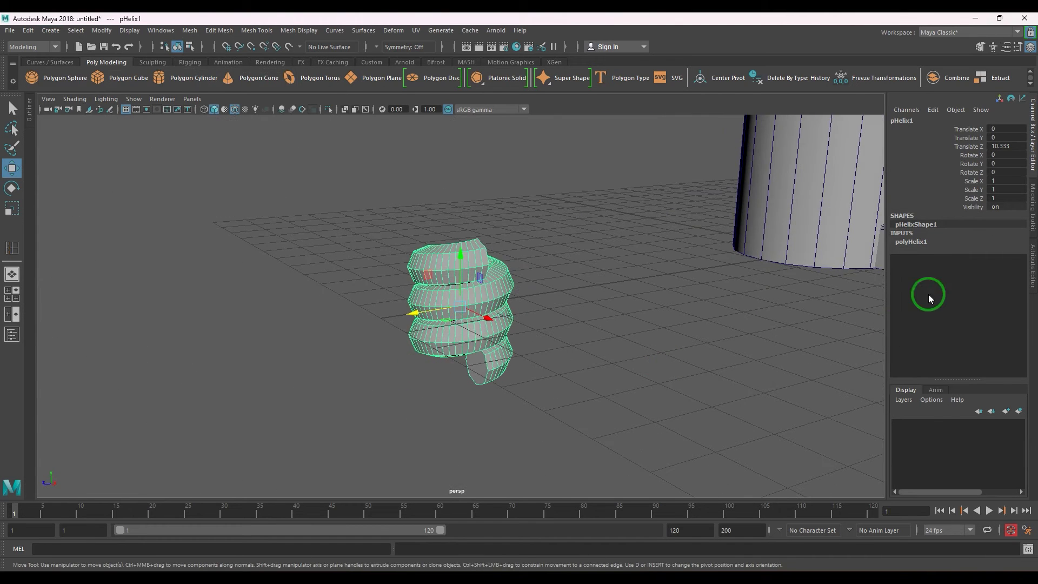
Set the trial helix to about 6.1 coils, height 3.3, width 5 and radius 0.1
left_click(922, 246)
left_click(973, 251)
middle_click_drag(524, 329, 540, 335)
left_click(973, 259)
middle_click_drag(524, 287, 530, 288)
left_click(974, 267)
middle_click_drag(494, 362, 516, 359)
left_click(968, 277)
middle_click_drag(589, 358, 583, 364)
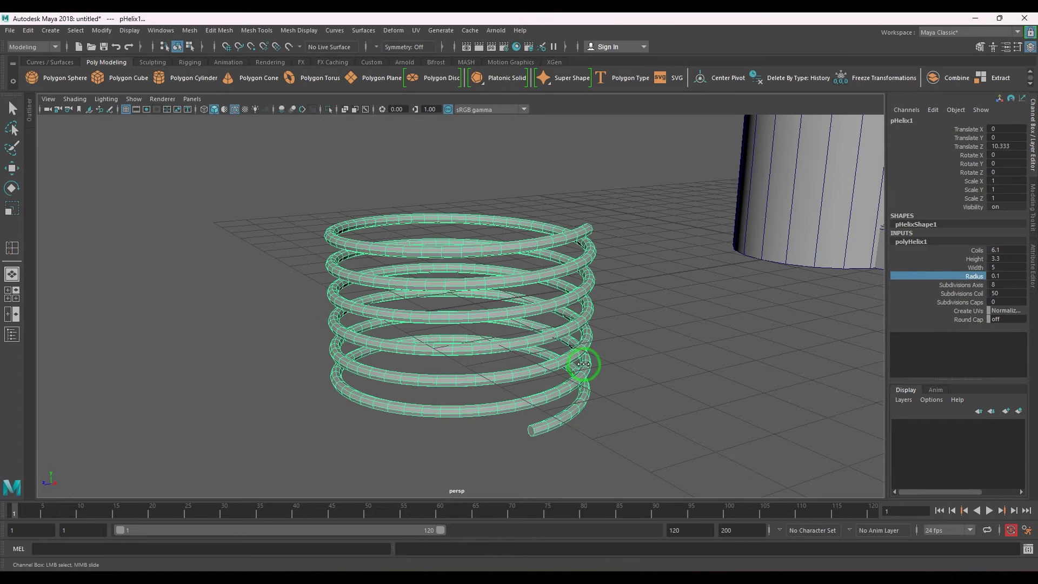
Delete the trial helix beside the staircase
scroll(584, 366, "down", 10)
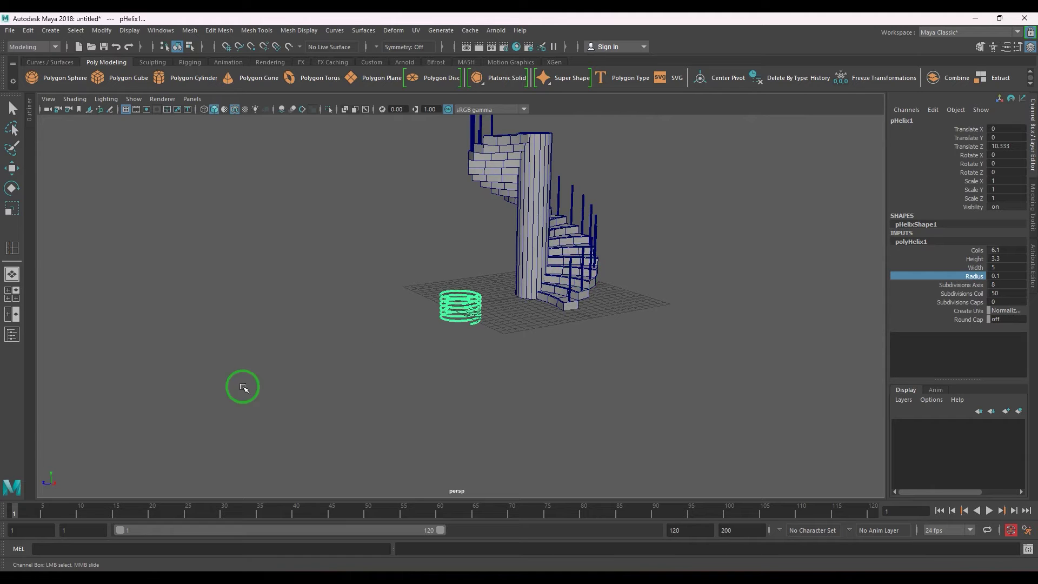
left_click(415, 324)
key("w")
left_click_drag(413, 264, 453, 352)
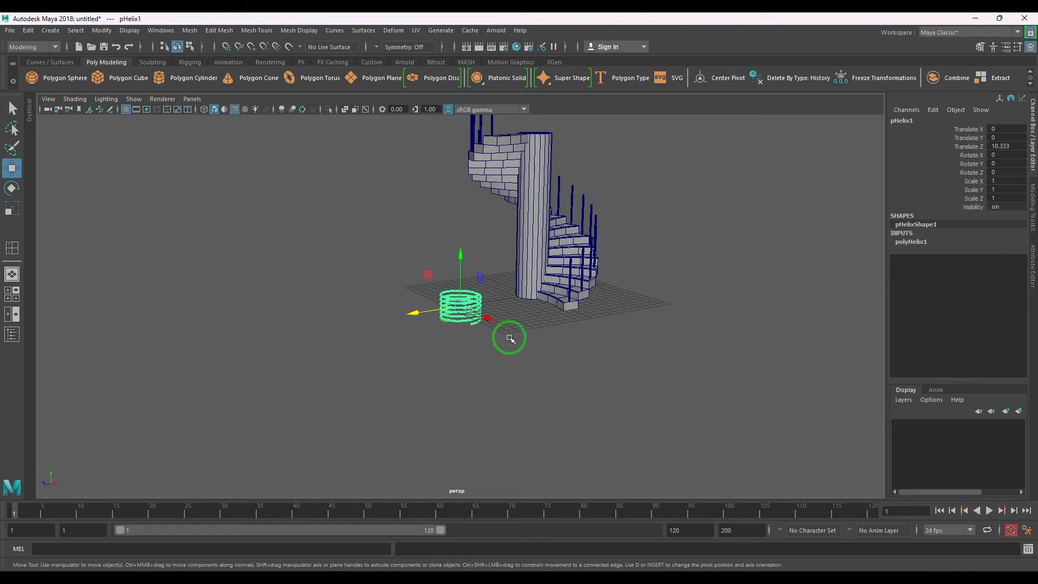
left_click(446, 298)
left_click(469, 332)
left_click(437, 284)
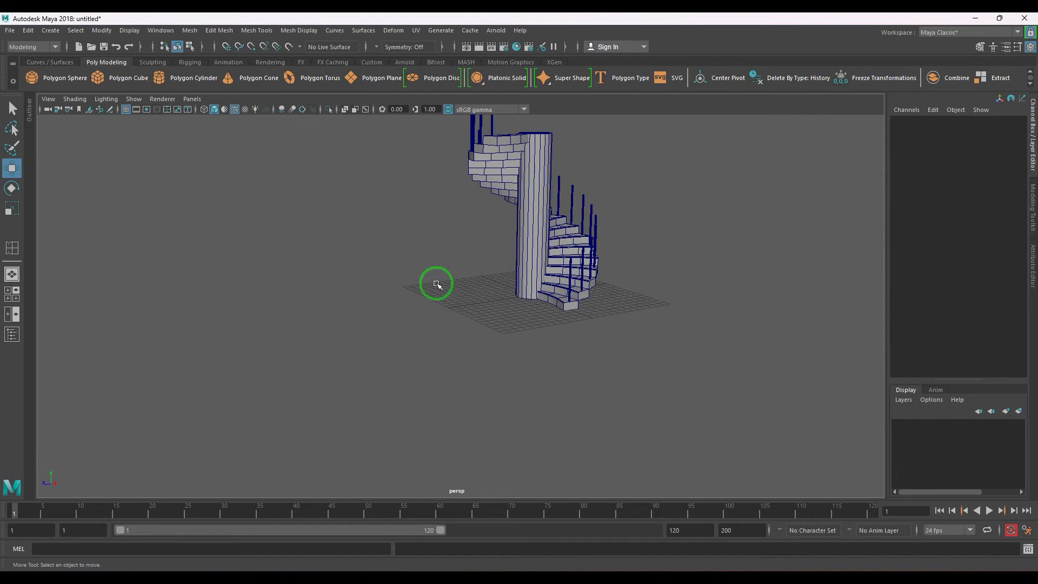
Create a new polygon helix at the origin, at the base of the central pillar
left_click(50, 30)
mouse_move(126, 68)
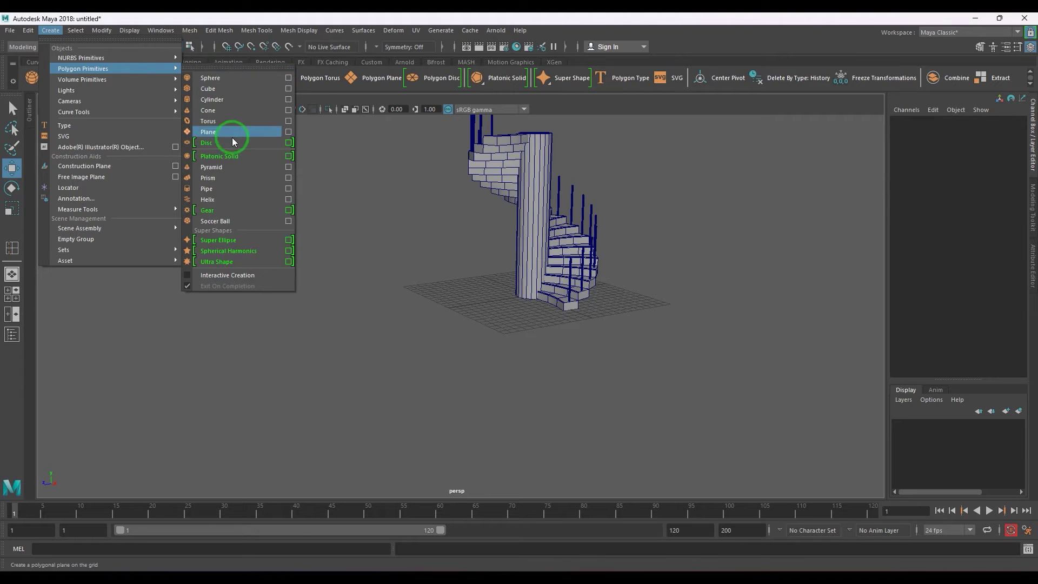
left_click(250, 200)
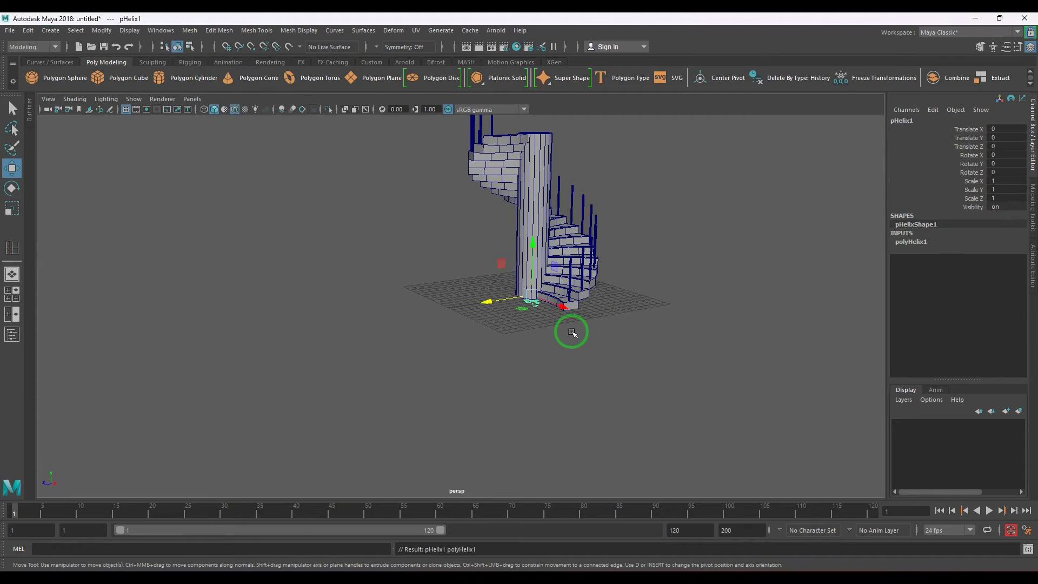
left_click_drag(568, 336, 527, 347, "alt")
right_click_drag(528, 346, 686, 400, "alt")
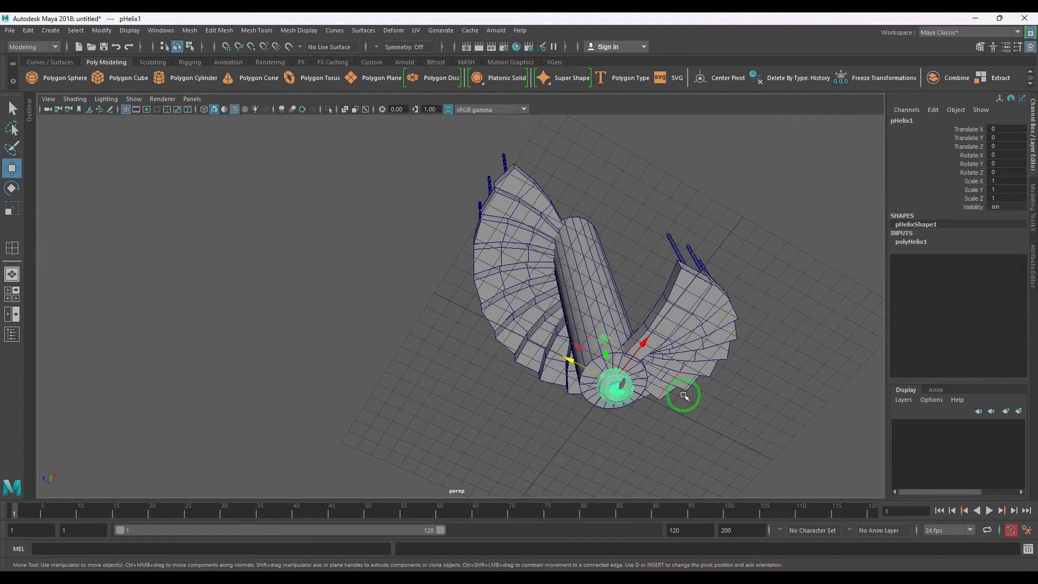
left_click_drag(592, 357, 592, 344, "alt")
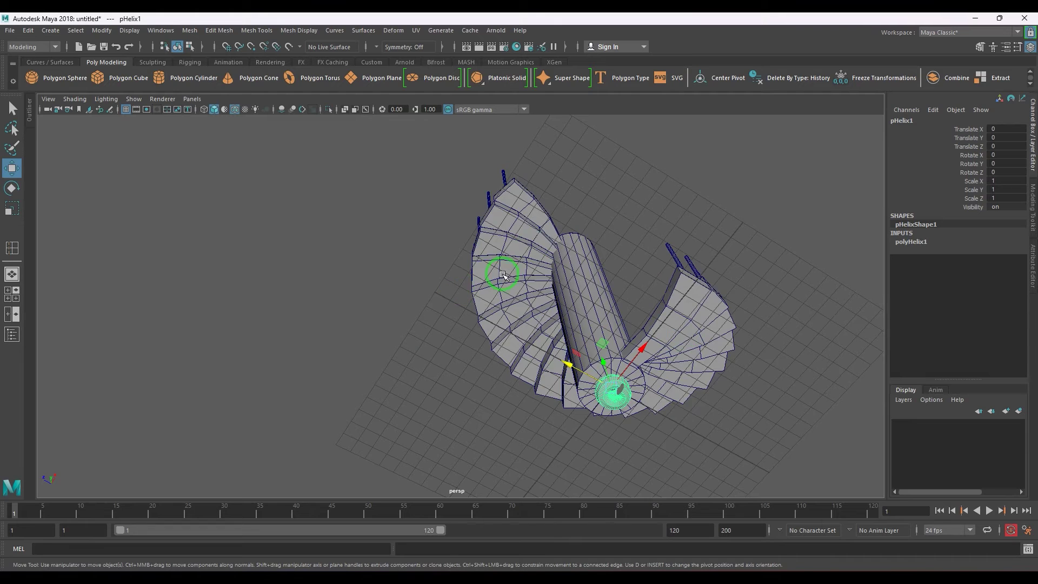
left_click_drag(503, 274, 608, 348, "alt")
In the top wireframe view, widen the helix to about 16.1 so it reaches the outer ends of the steps
scroll(607, 341, "down", 4)
middle_click_drag(607, 340, 591, 387, "alt")
key("space")
left_click_drag(591, 387, 574, 383)
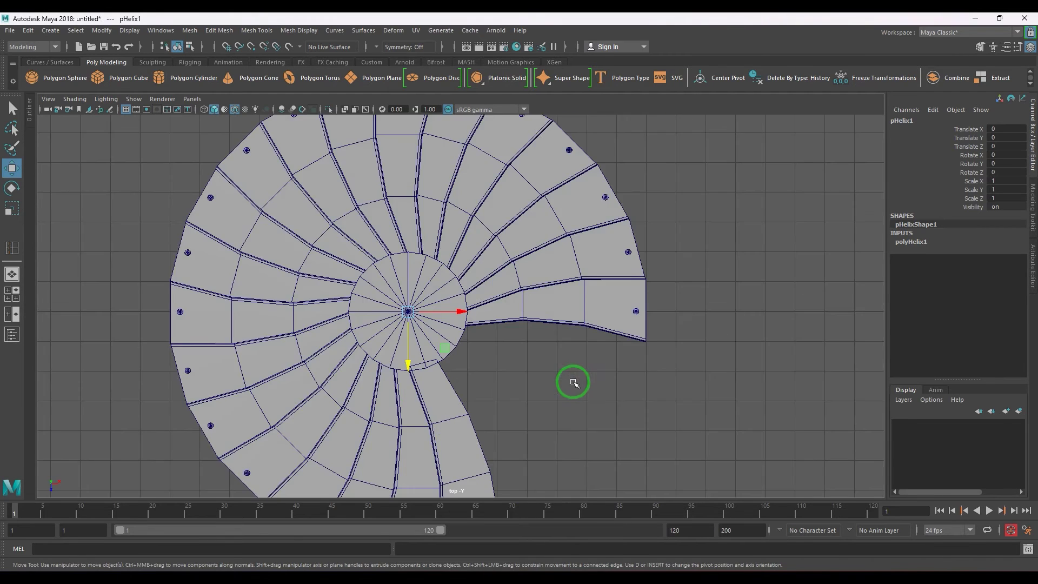
right_click_drag(574, 383, 528, 362, "alt")
key("4")
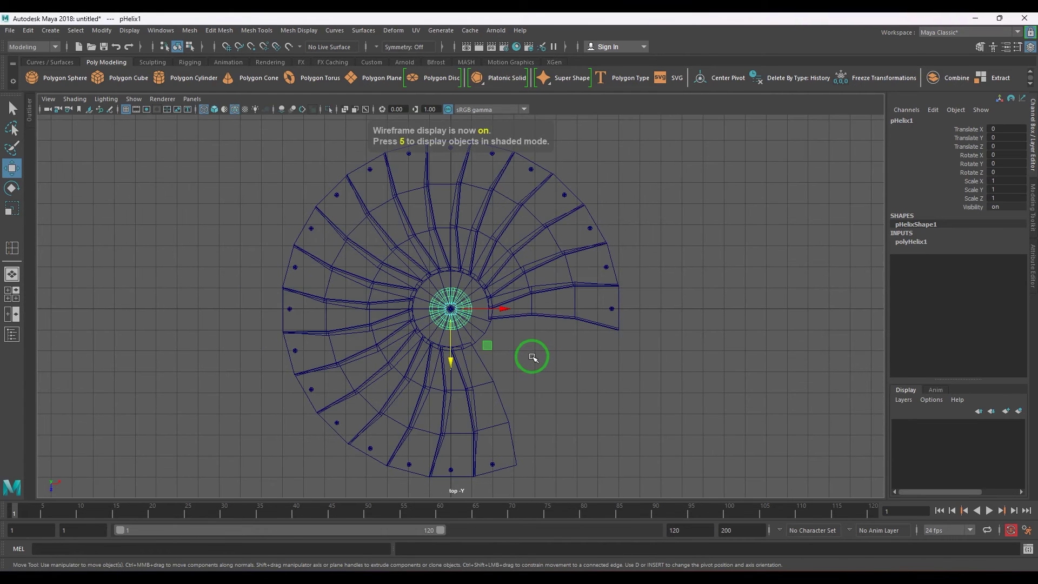
scroll(535, 351, "down", 2)
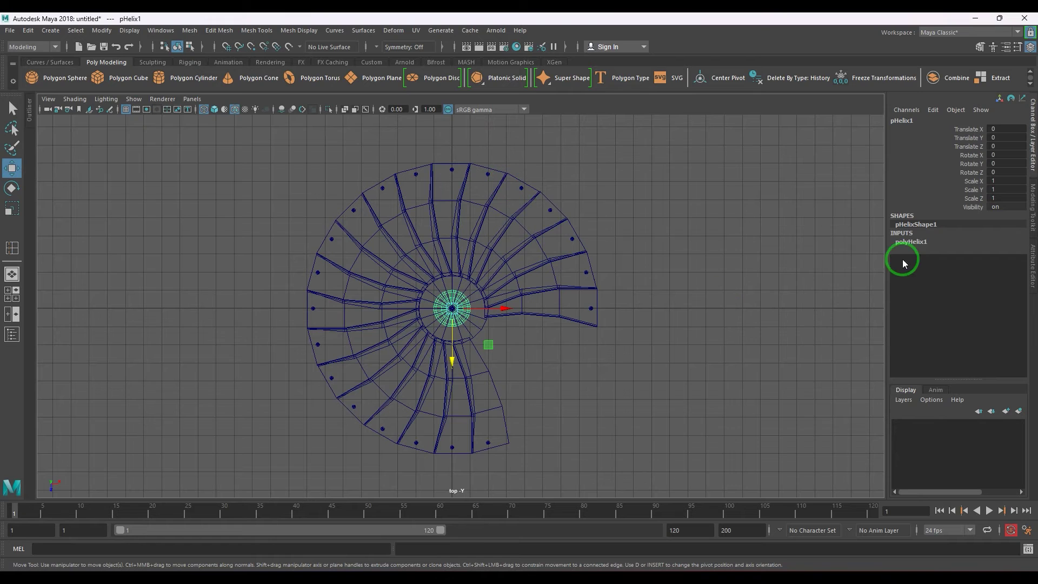
left_click(917, 244)
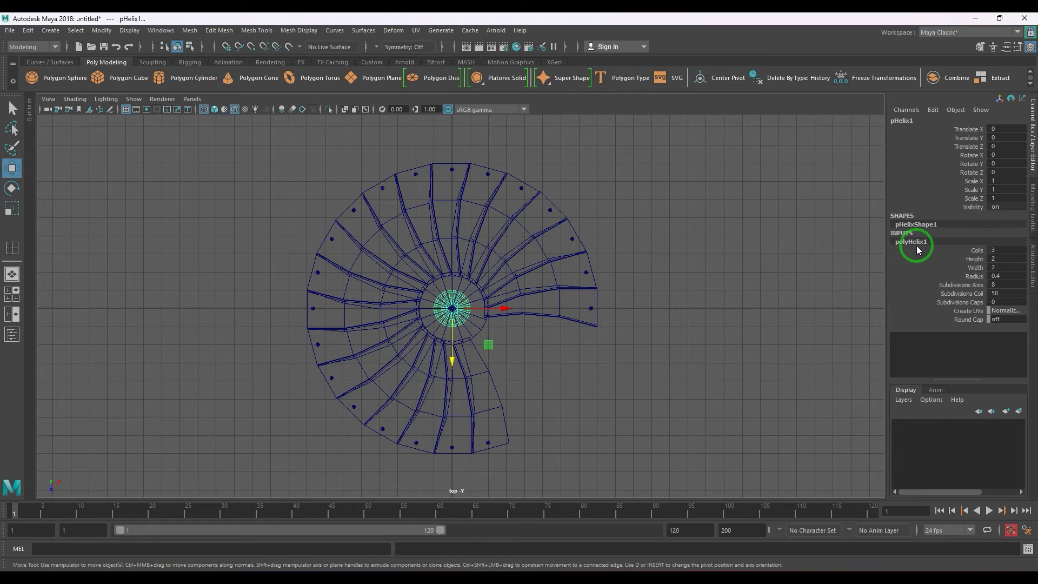
left_click(973, 268)
middle_click_drag(440, 305, 503, 329)
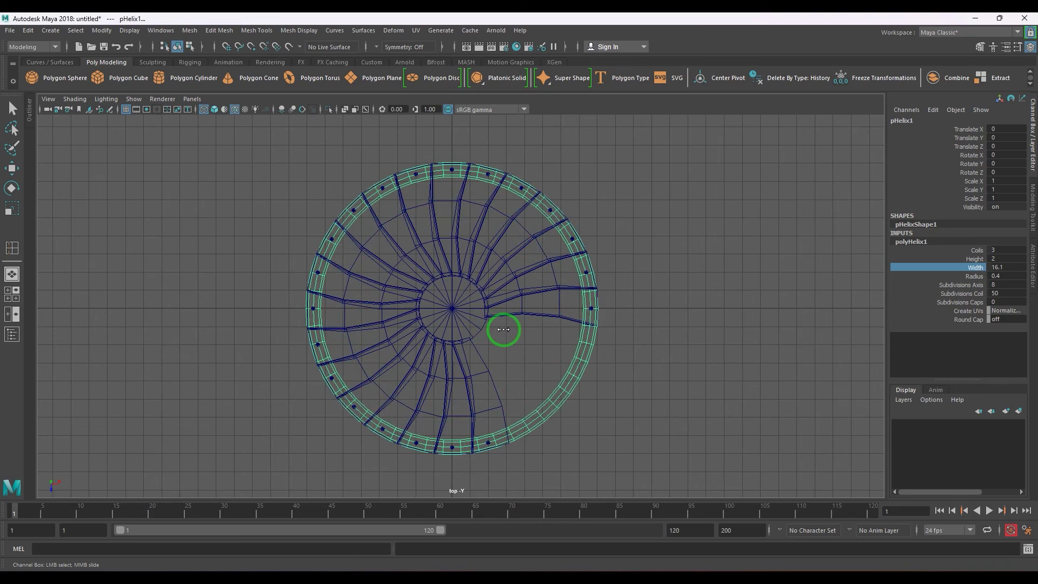
Thin the helix tube to a radius of 0.125 after trying 0.1
scroll(674, 301, "up", 8)
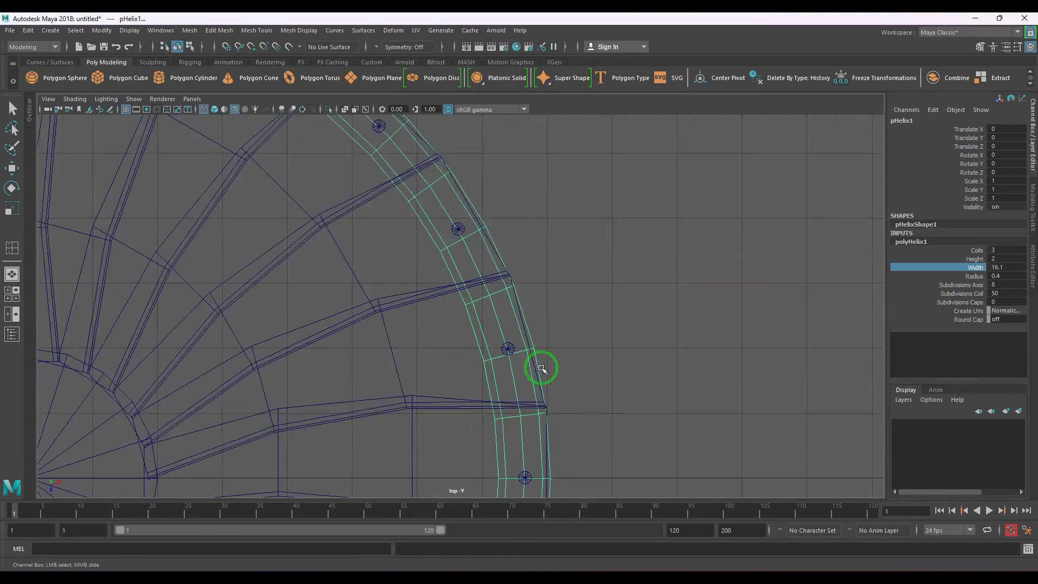
scroll(542, 369, "up", 5)
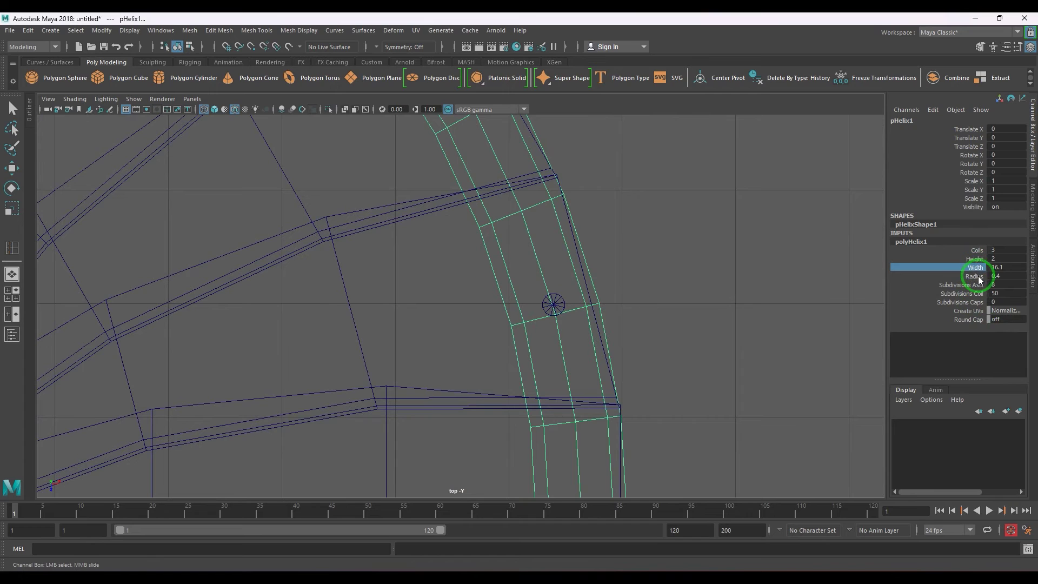
double_click(1001, 277)
type("0.1")
key("Return")
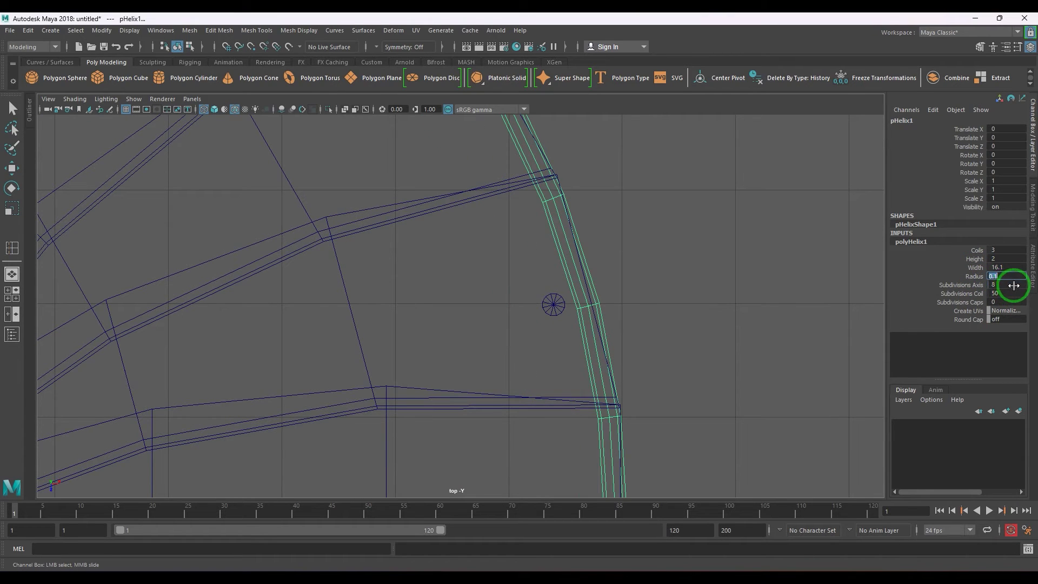
key("Return")
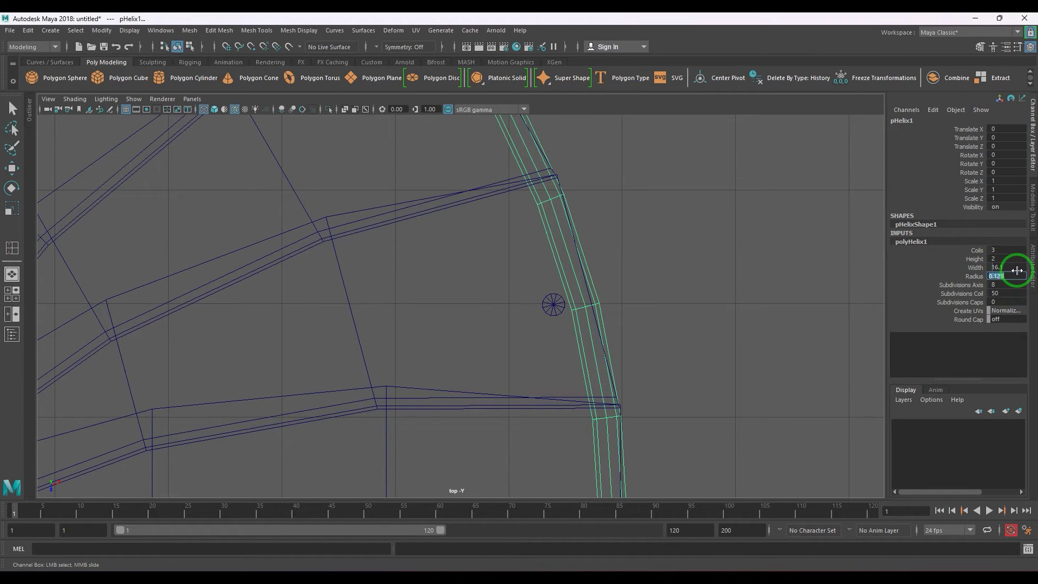
Align the helix with the railing posts by setting its width to 15.6
left_click(1018, 267)
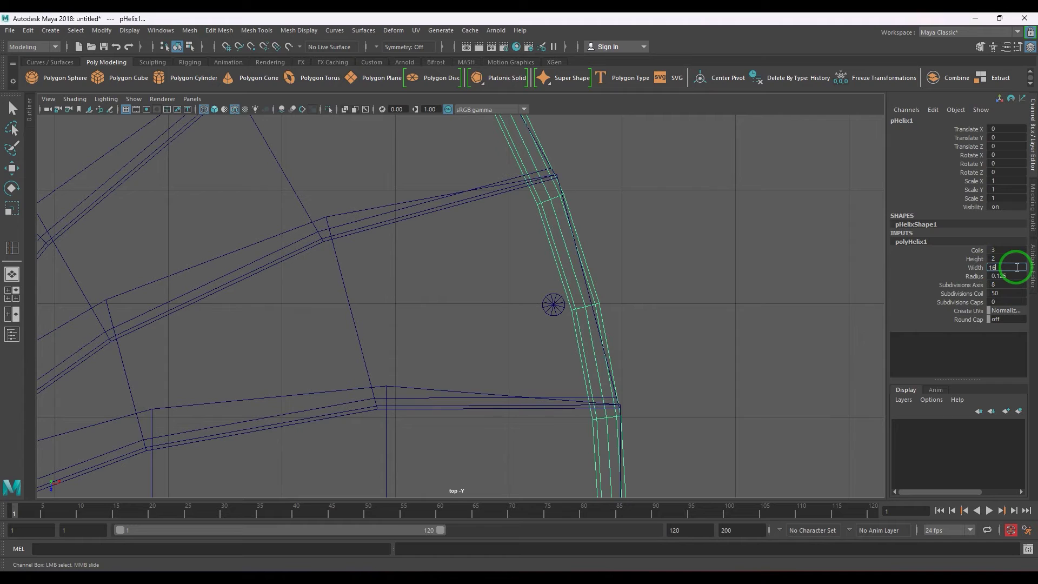
key("Return")
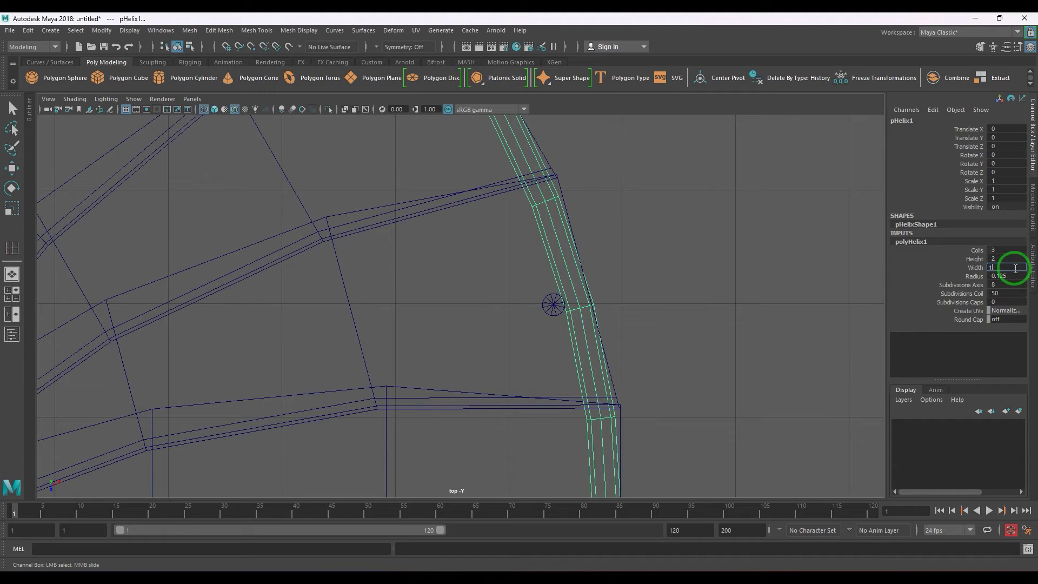
type("15.5")
key("Return")
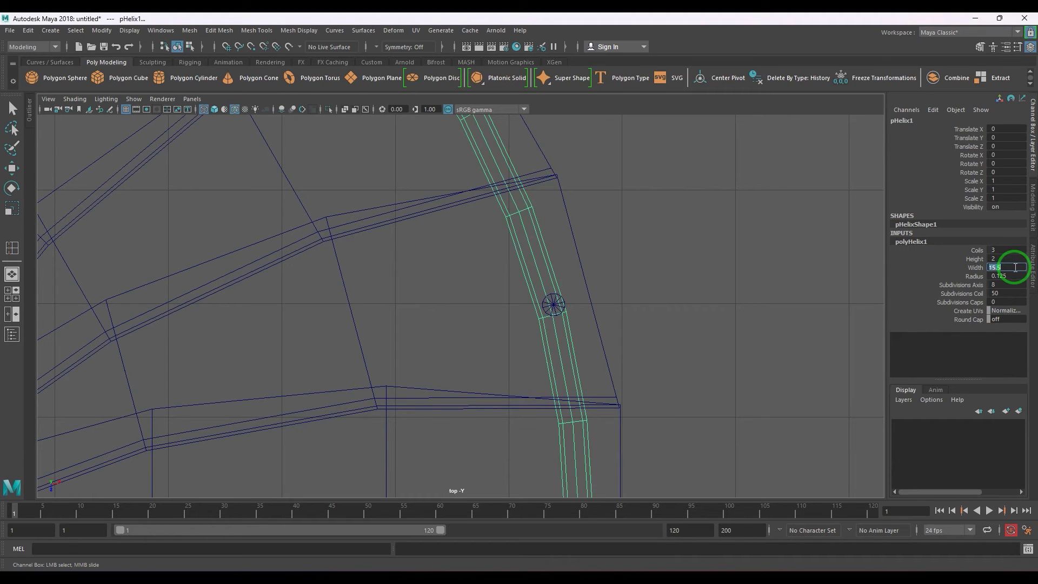
type("15.8")
key("Return")
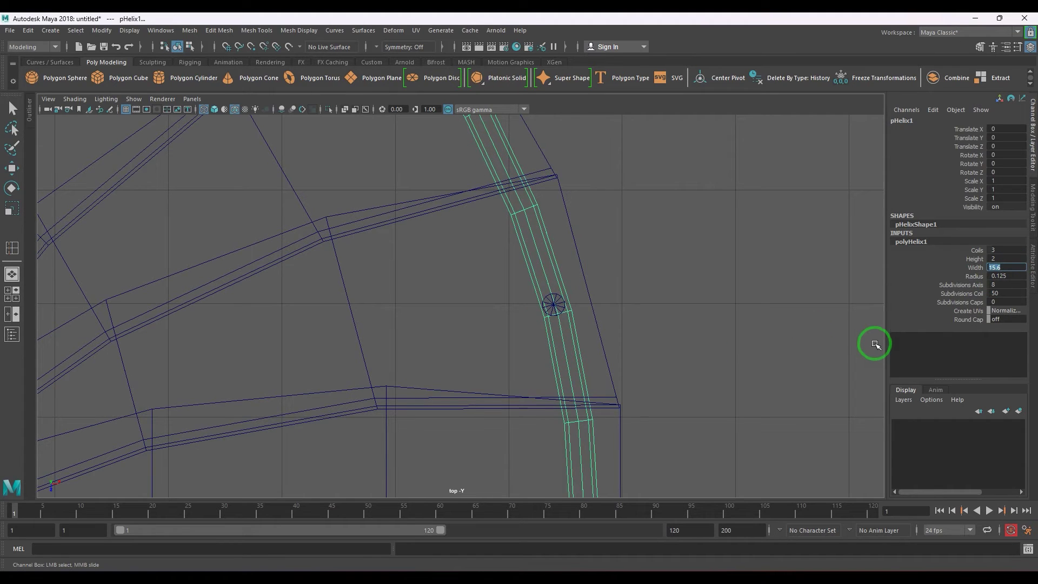
Set the helix's coil subdivisions to 130 and show the staircase in the shaded perspective view
left_click(962, 293)
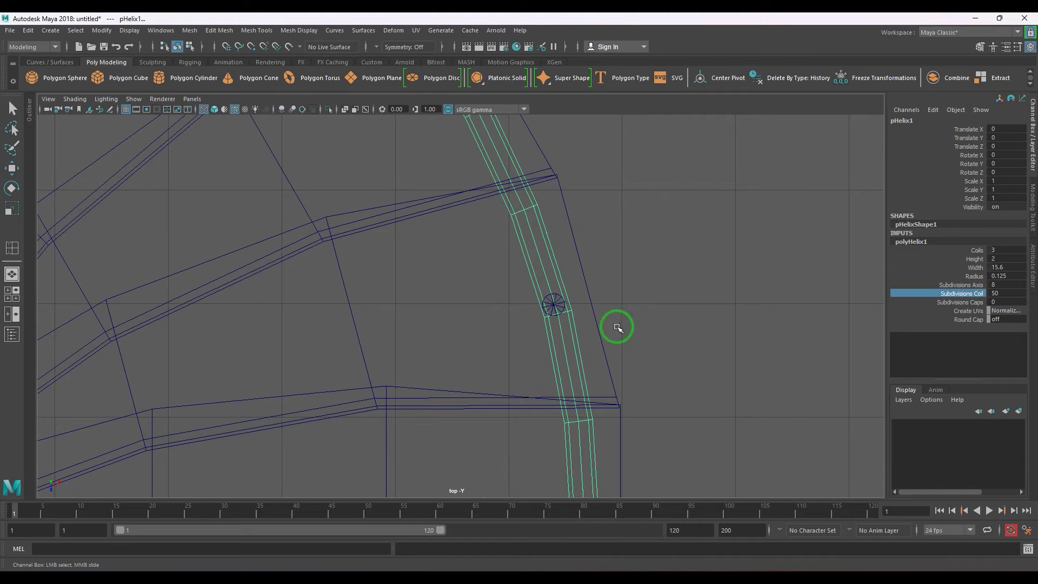
mouse_move(616, 325)
middle_mouse_down()
mouse_move(481, 339)
mouse_move(763, 377)
mouse_move(420, 339)
mouse_move(602, 347)
mouse_move(6, 224)
mouse_move(603, 309)
mouse_move(521, 317)
middle_mouse_up()
key("5")
key("space")
left_click_drag(519, 341, 480, 328)
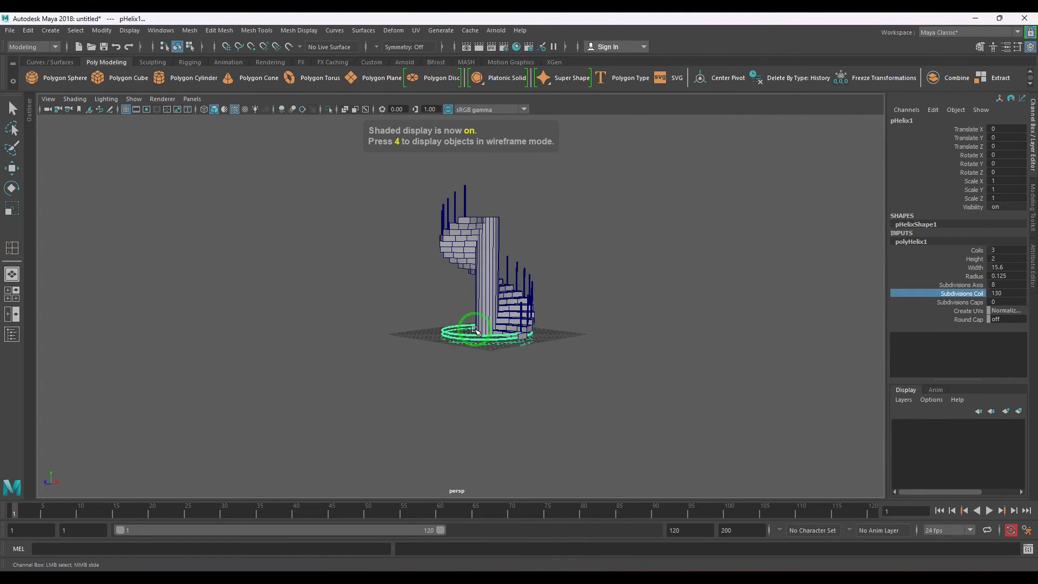
right_click_drag(481, 328, 611, 367, "alt")
middle_click_drag(611, 368, 618, 411, "alt")
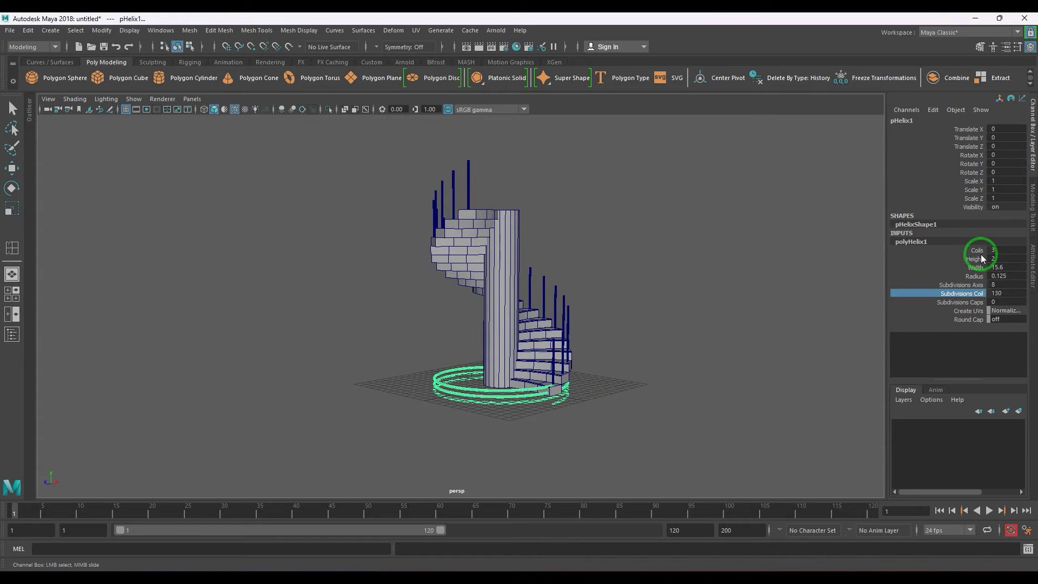
Check the helix's alignment with the railing posts in the top wireframe view and return to the perspective view
left_click_drag(976, 267, 977, 279)
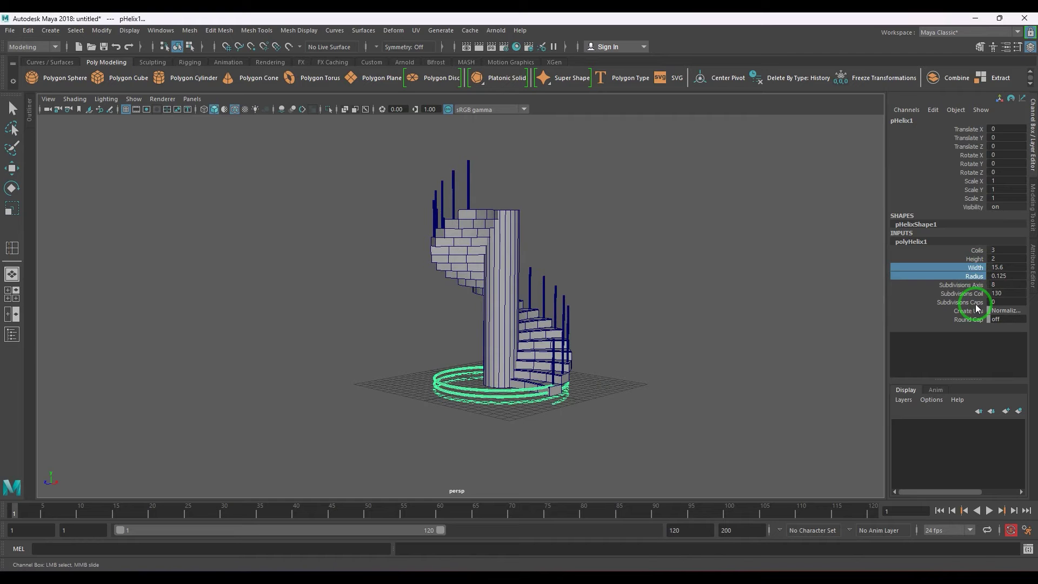
left_click(699, 306)
key("w")
key("space")
left_click_drag(658, 326, 666, 317)
right_click_drag(672, 324, 561, 350, "alt")
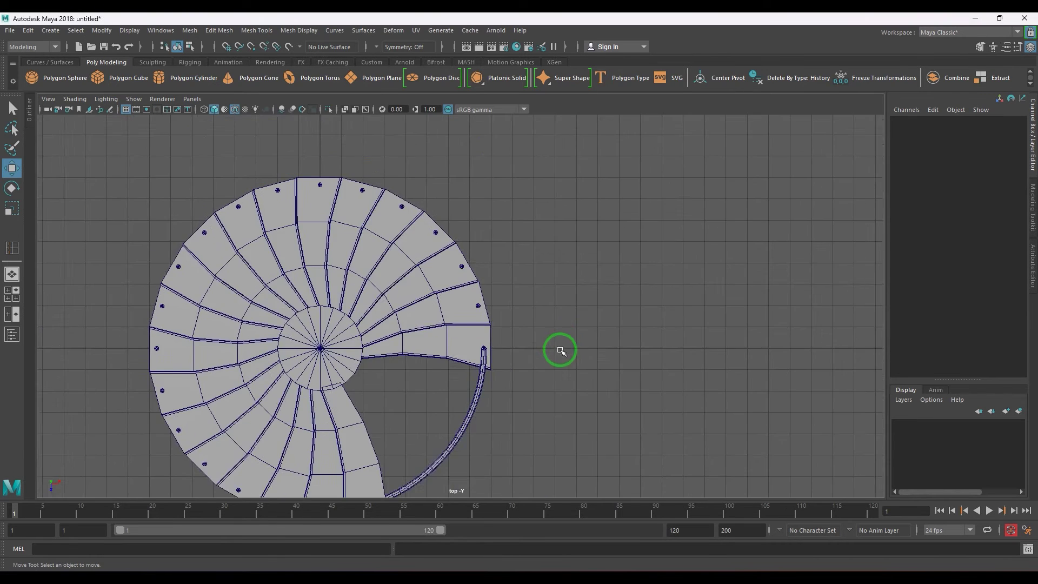
middle_click_drag(560, 351, 710, 295, "alt")
left_click_drag(552, 354, 627, 423)
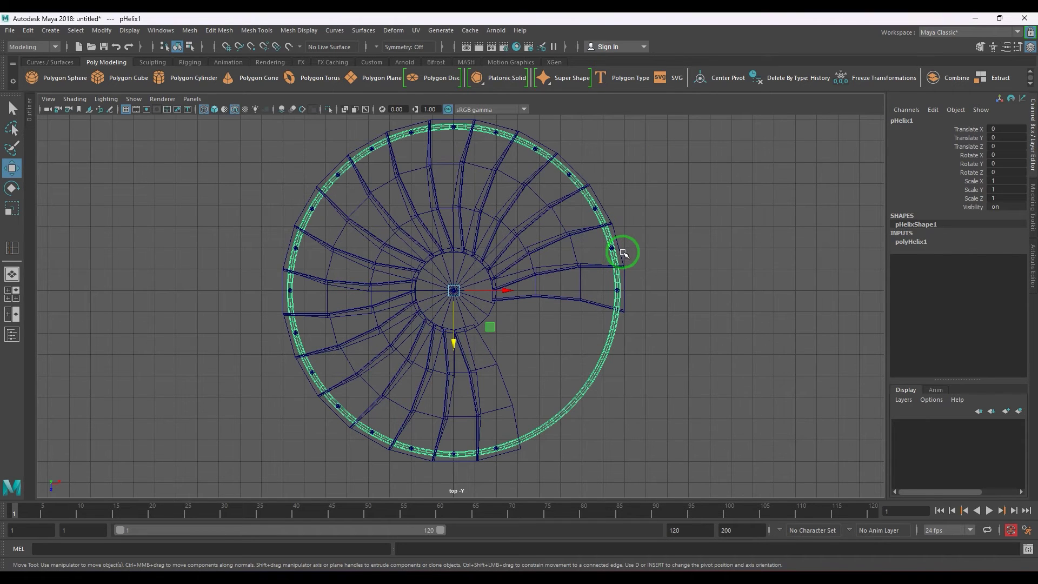
key("space")
left_click_drag(597, 336, 601, 297)
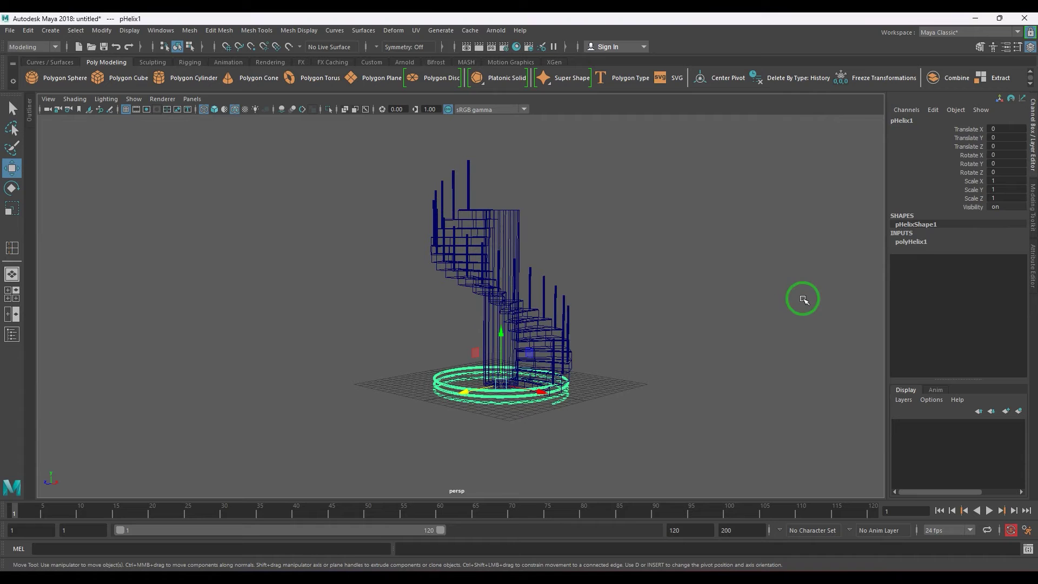
Stretch the helix to a height of 19.6 while viewing the staircase shaded
left_click(920, 244)
left_click_drag(974, 268, 974, 277)
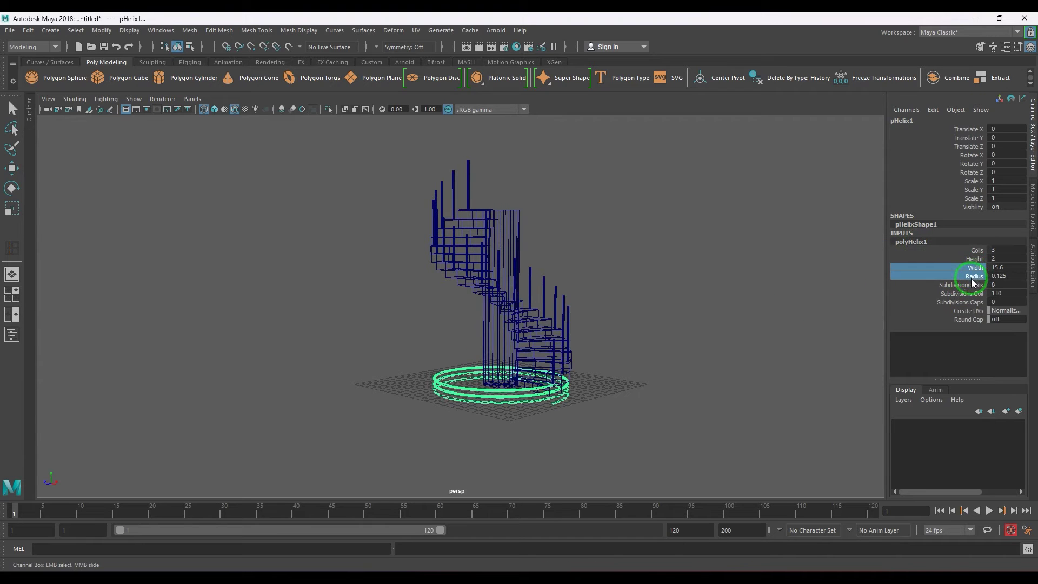
mouse_move(628, 392)
left_mouse_down("alt")
mouse_move(619, 378)
mouse_move(670, 375)
left_mouse_up("alt")
key("5")
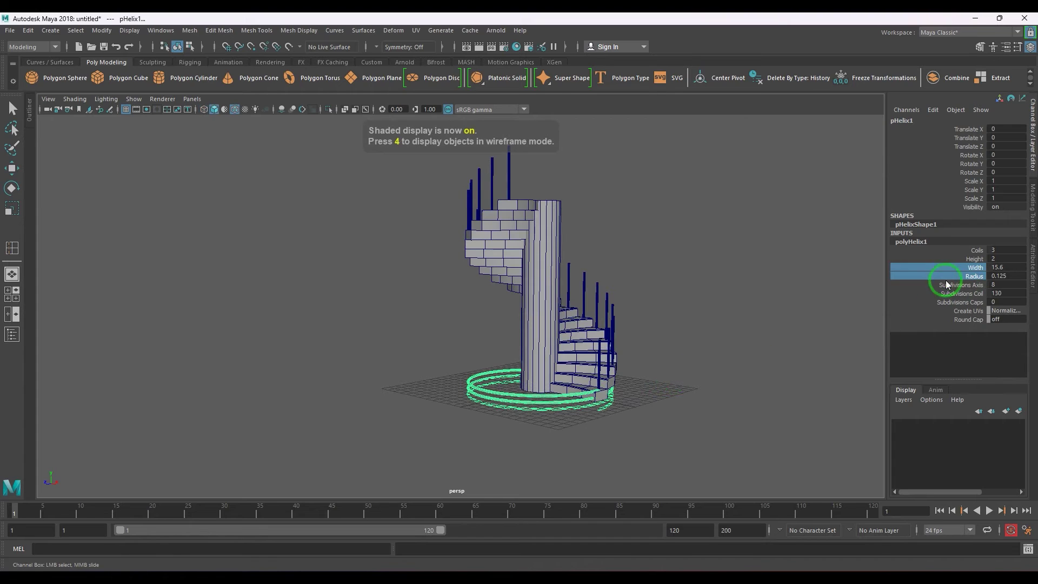
left_click(976, 259)
left_click(977, 249)
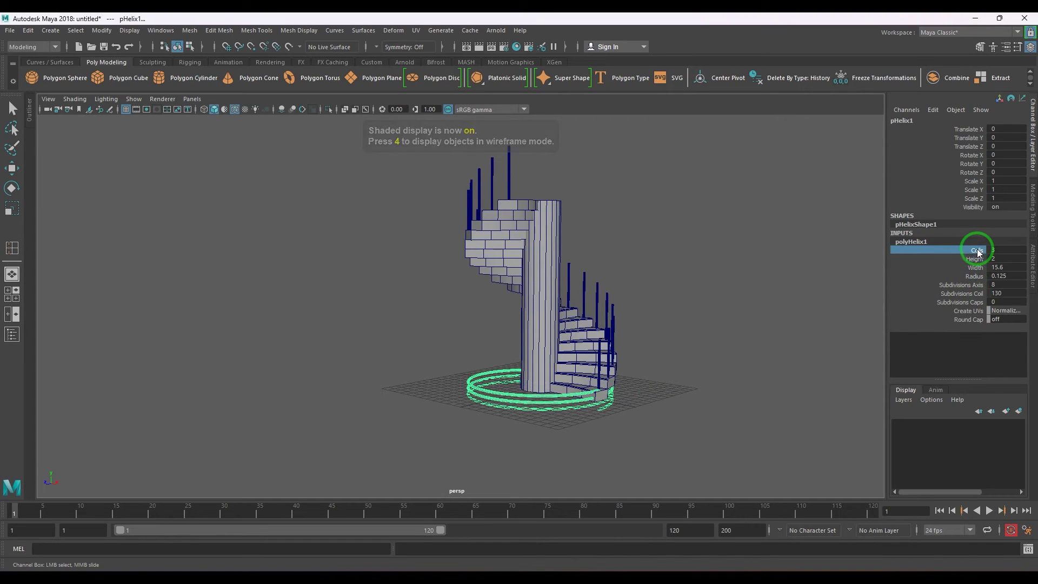
left_click(974, 258)
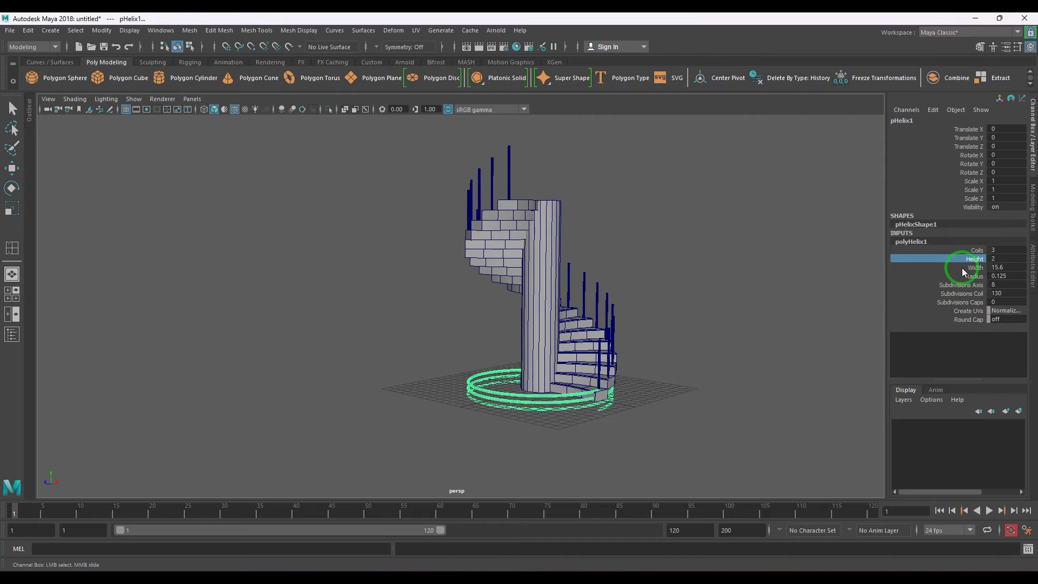
middle_click_drag(521, 322, 630, 346)
Raise the helix along Y to about 15.62 so it reaches the tops of the railing posts
key("w")
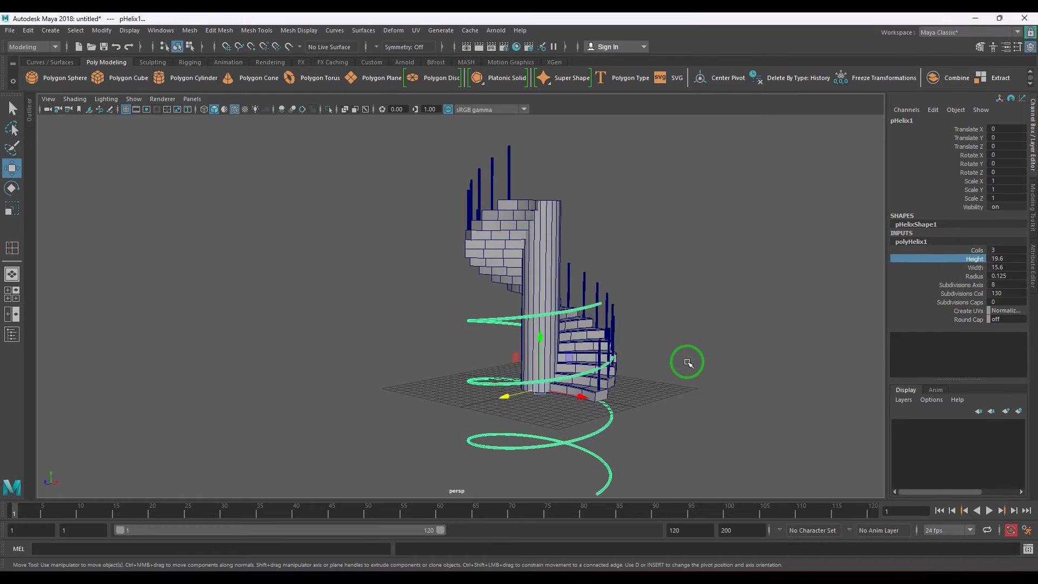
left_click_drag(539, 347, 544, 179)
scroll(612, 302, "up", 1)
left_click_drag(612, 302, 642, 357, "alt")
left_click_drag(562, 223, 563, 243)
Rotate the helix about the Y axis to about -7.4 degrees so its lower end extends past the first post
key("e")
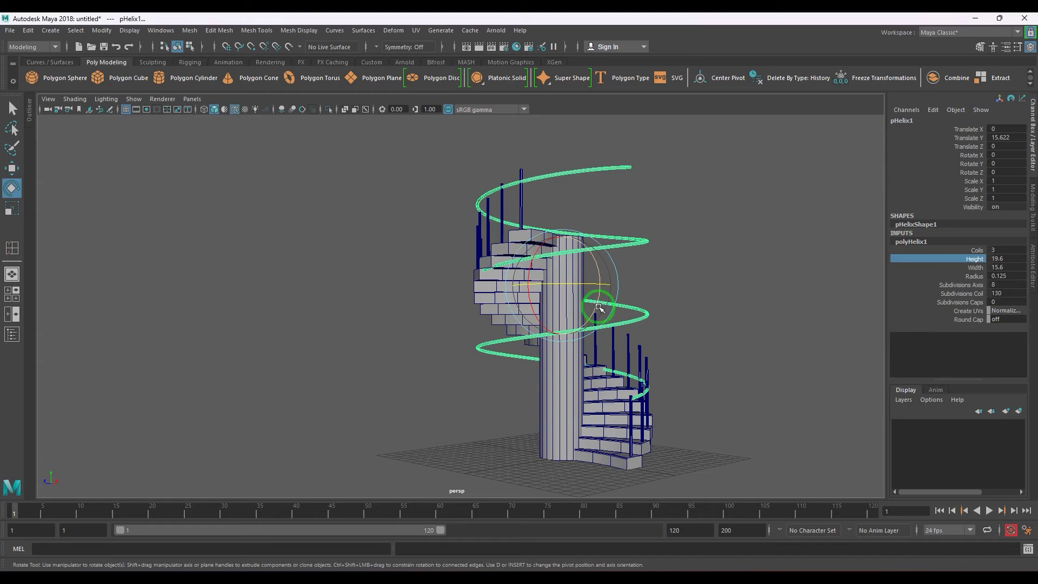
left_click_drag(600, 284, 583, 290)
scroll(583, 290, "up", 10)
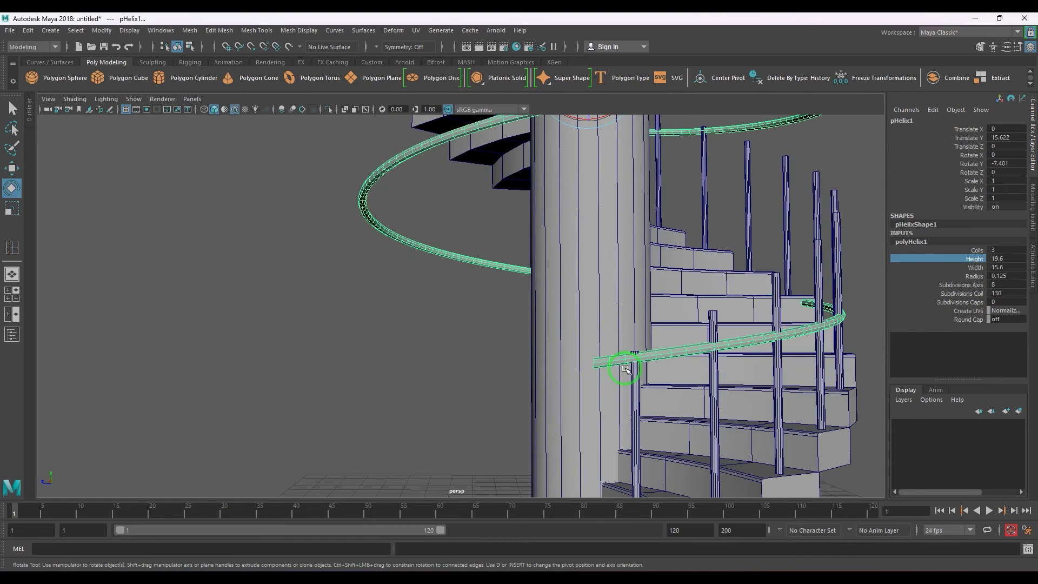
scroll(621, 379, "down", 10)
left_click_drag(570, 346, 674, 405, "alt")
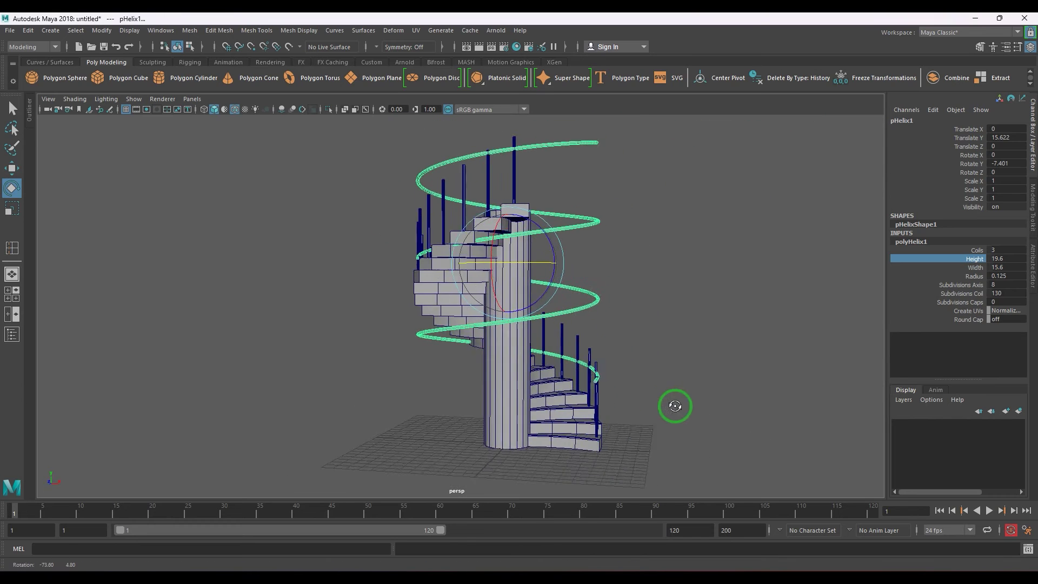
middle_click_drag(674, 406, 693, 426, "alt")
Reduce the helix's coils to 0.82 so the handrail follows the posts to the top step
left_click(974, 249)
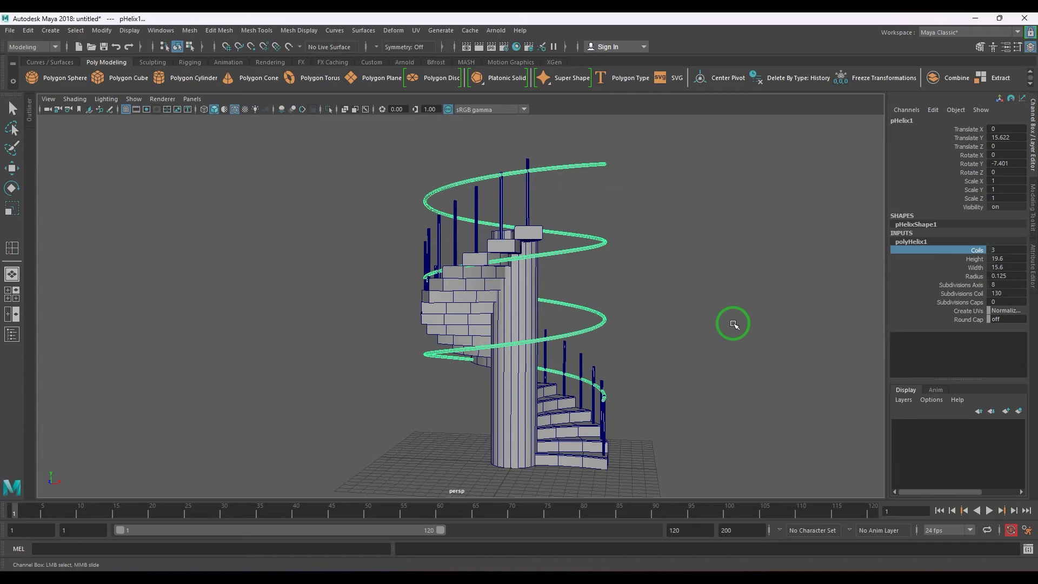
middle_click_drag(731, 324, 719, 340)
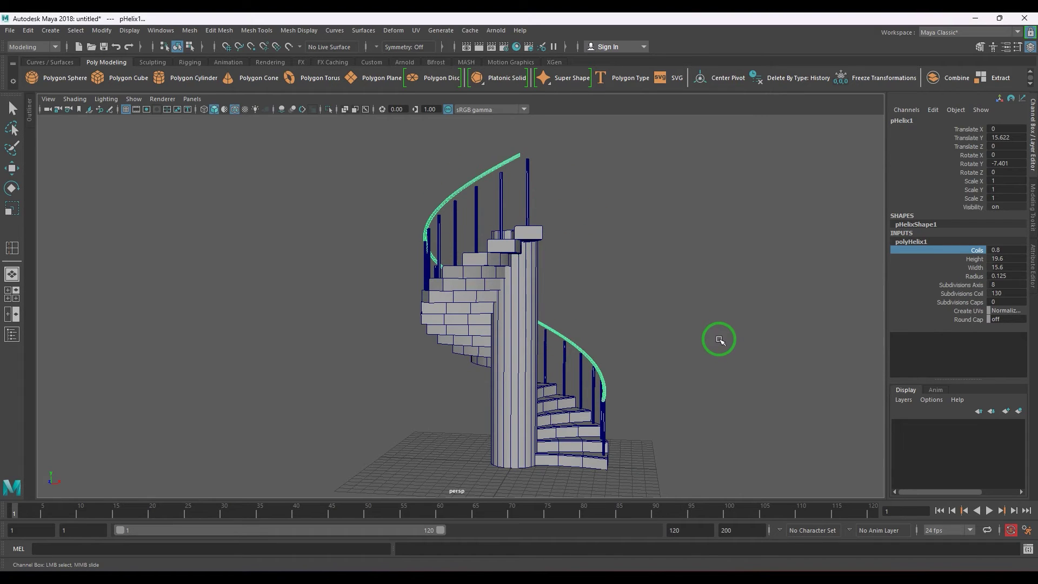
left_click(1005, 250)
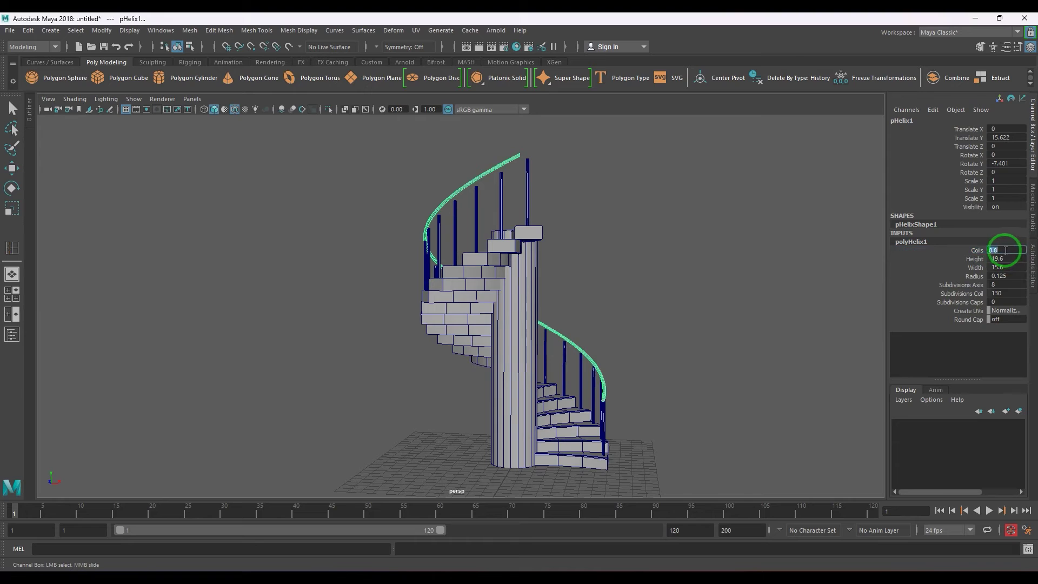
type("0.81")
key("Return")
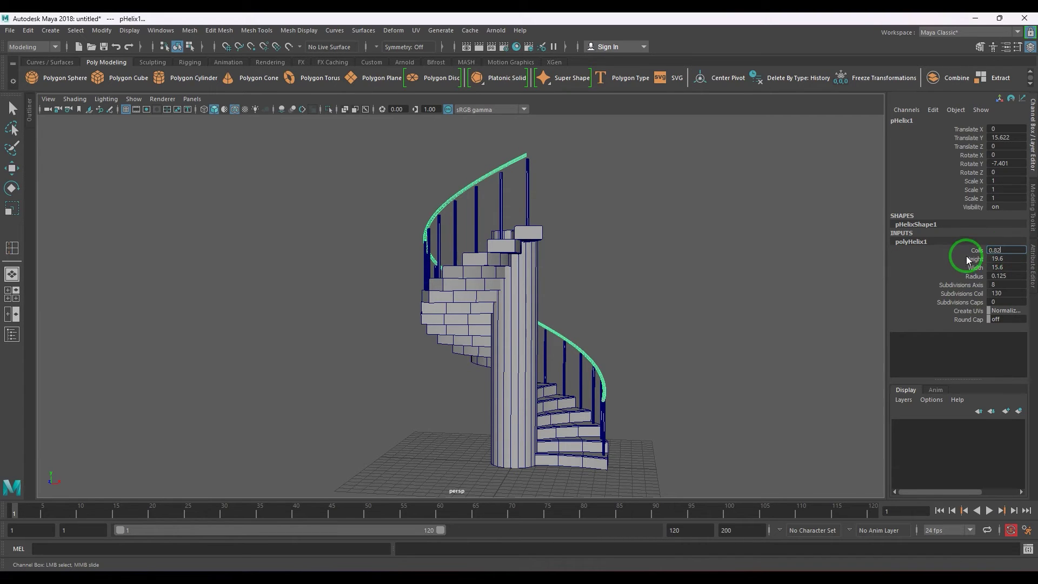
key("Return")
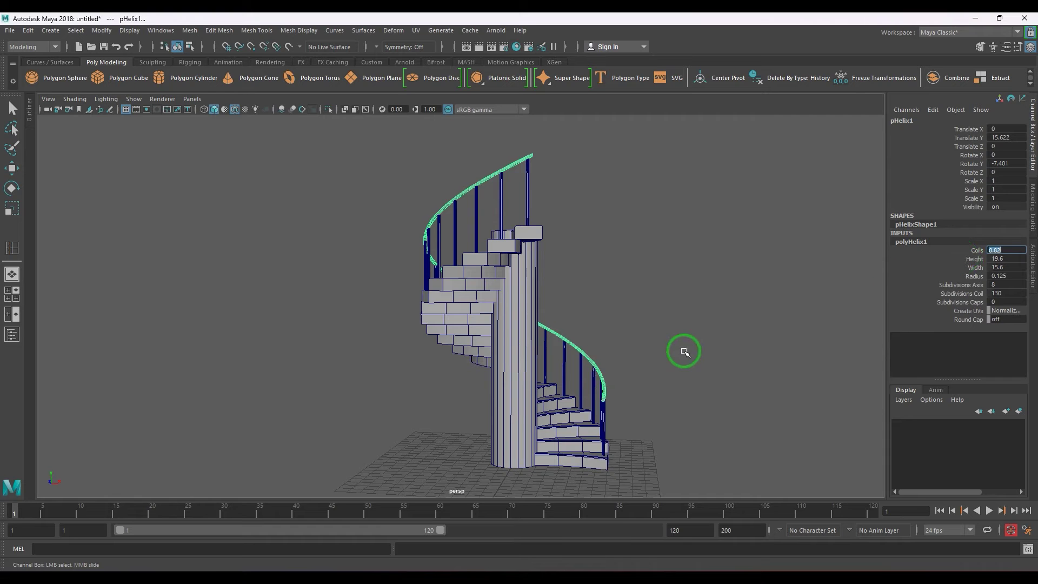
Lower the handrail helix along Y to about 15.39 so it sits on the lower posts
left_click_drag(685, 351, 606, 353, "alt")
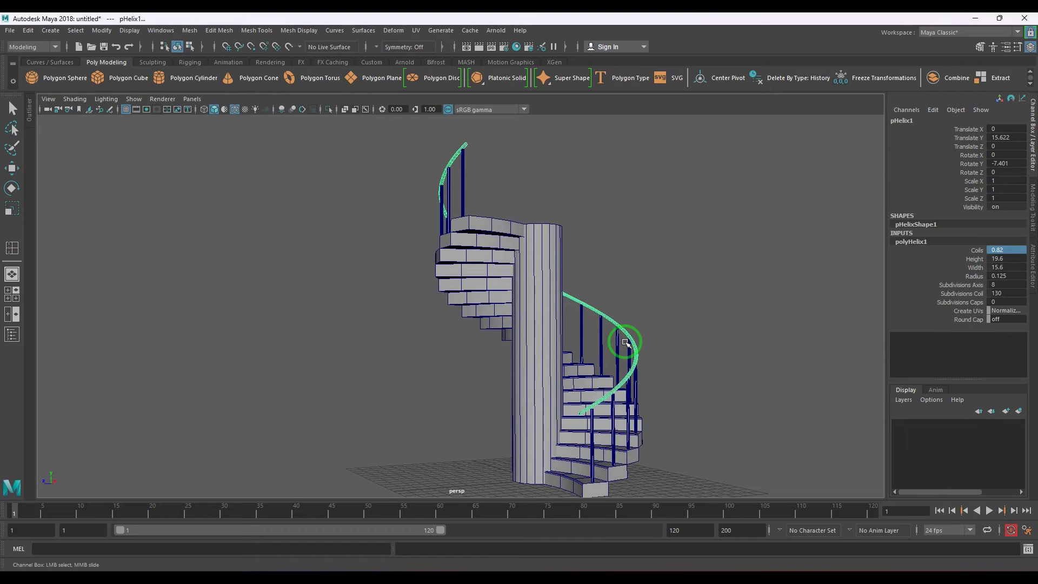
left_click_drag(565, 272, 622, 279, "alt")
left_click_drag(605, 438, 507, 413, "alt")
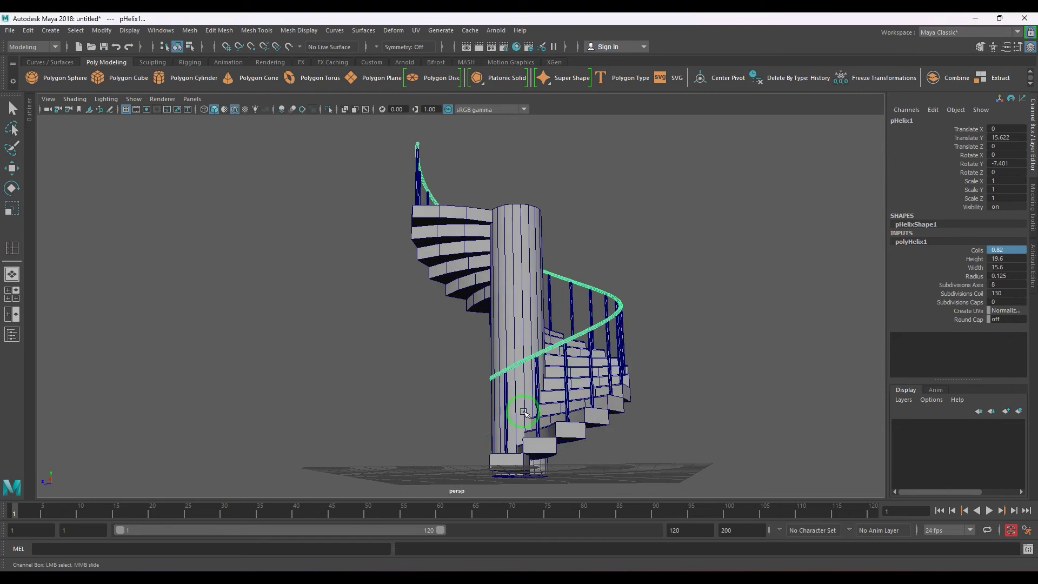
middle_click_drag(505, 414, 497, 379, "alt")
scroll(503, 371, "up", 3)
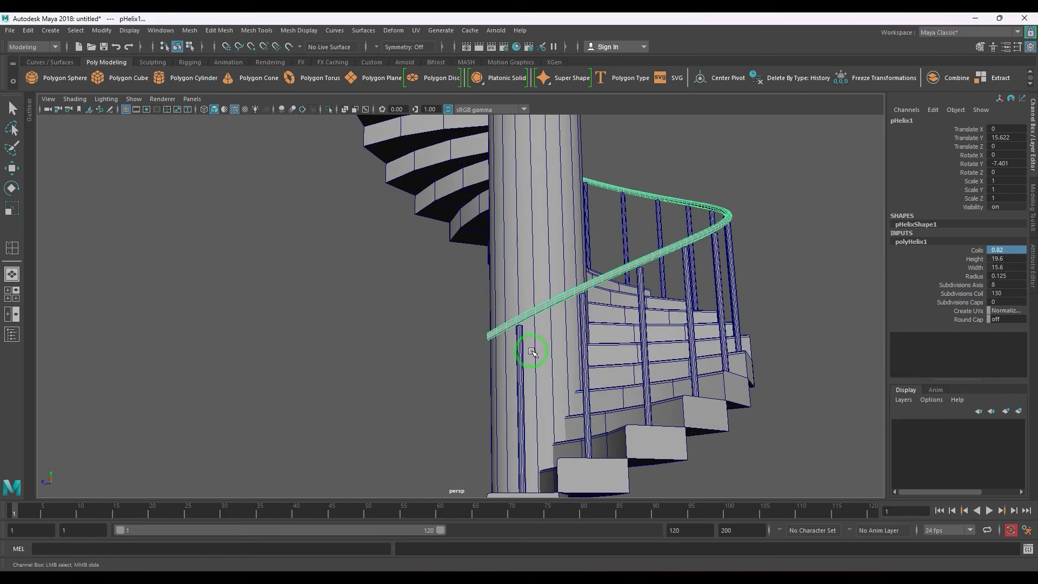
key("w")
scroll(527, 341, "down", 3)
middle_click_drag(521, 313, 506, 347, "alt")
scroll(536, 212, "up", 2)
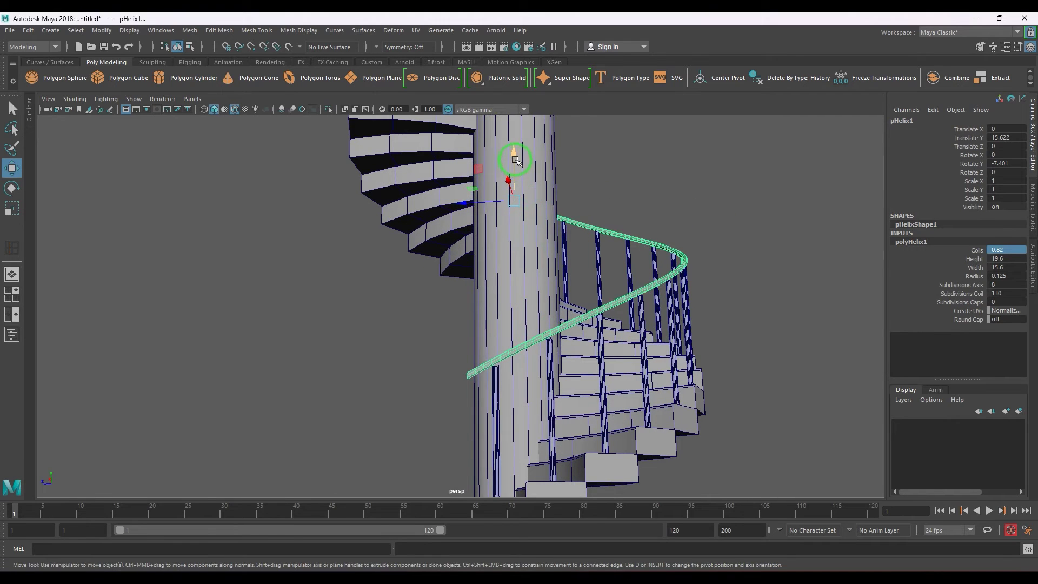
left_click_drag(516, 161, 517, 164)
left_click_drag(577, 348, 545, 312, "alt")
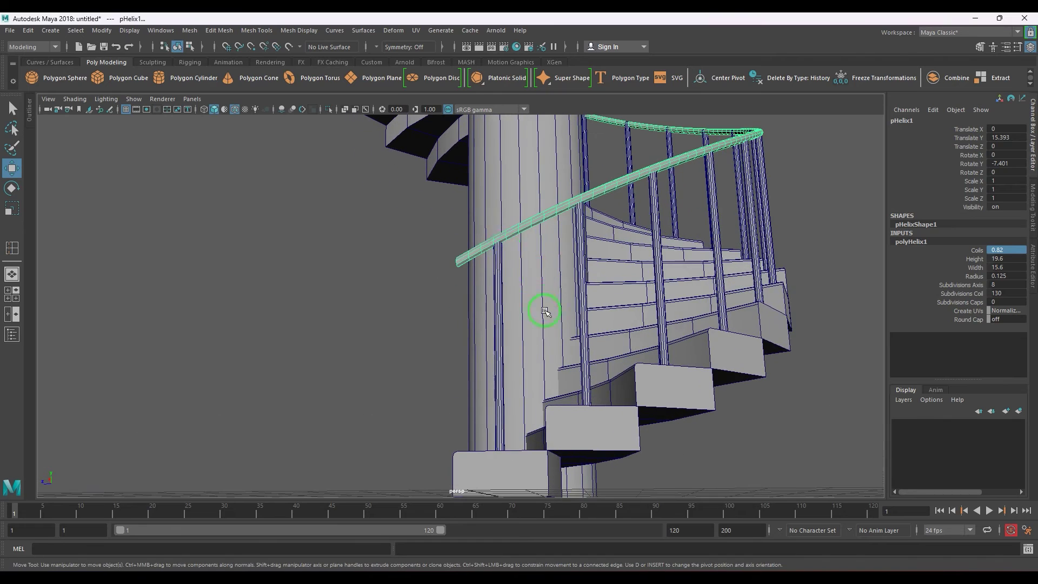
Set the handrail helix's height to 19.7 to fit the posts at the top of the stairs
scroll(643, 269, "down", 5)
left_click_drag(513, 265, 577, 260, "alt")
middle_click_drag(577, 260, 527, 373, "alt")
right_click_drag(527, 373, 593, 360, "alt")
middle_click_drag(593, 359, 562, 381, "alt")
right_click_drag(562, 381, 663, 372, "alt")
left_click_drag(579, 319, 540, 326, "alt")
scroll(541, 327, "up", 3)
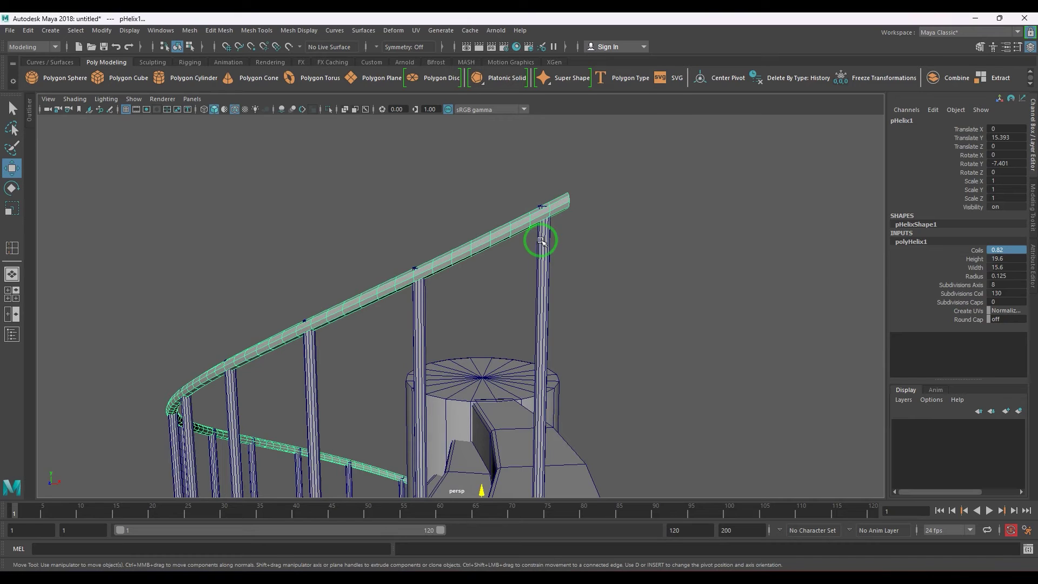
left_click(1005, 258)
type("19.7")
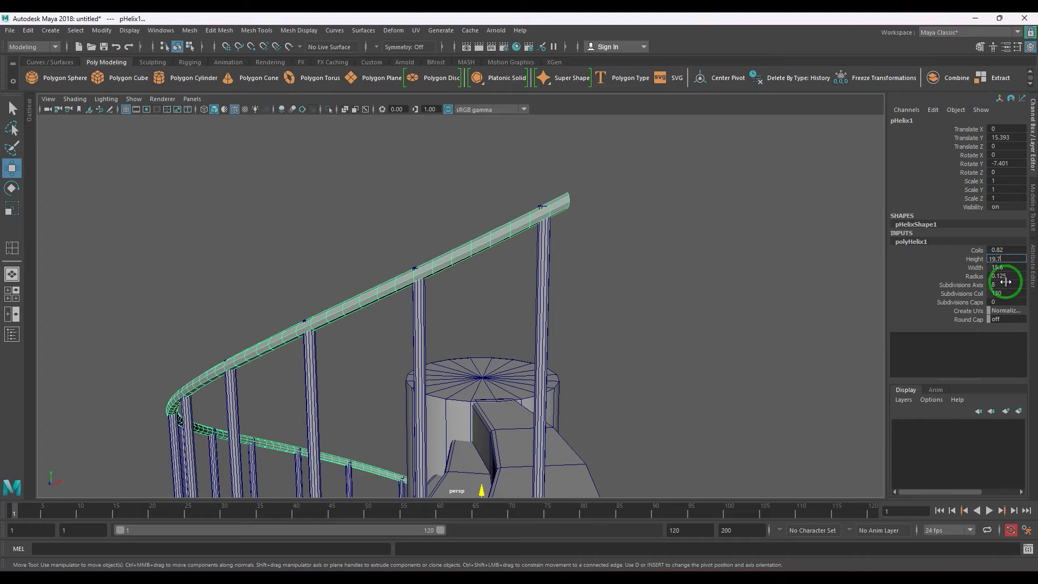
key("Return")
Select the handrail helix and raise it along Y to about 15.5 so it rests on the post tops
scroll(566, 387, "down", 2)
left_click_drag(566, 387, 535, 297, "alt")
right_click_drag(534, 297, 459, 276, "alt")
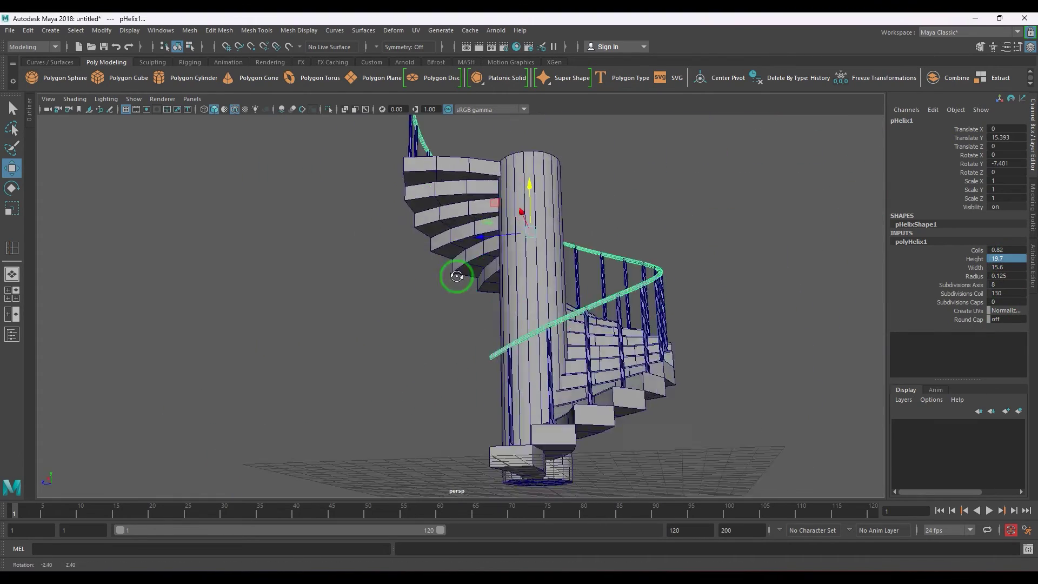
left_click_drag(459, 276, 513, 275, "alt")
left_click(774, 271)
right_click_drag(757, 276, 691, 297, "alt")
mouse_move(699, 282)
left_mouse_down("alt")
mouse_move(546, 313)
mouse_move(706, 290)
left_mouse_up("alt")
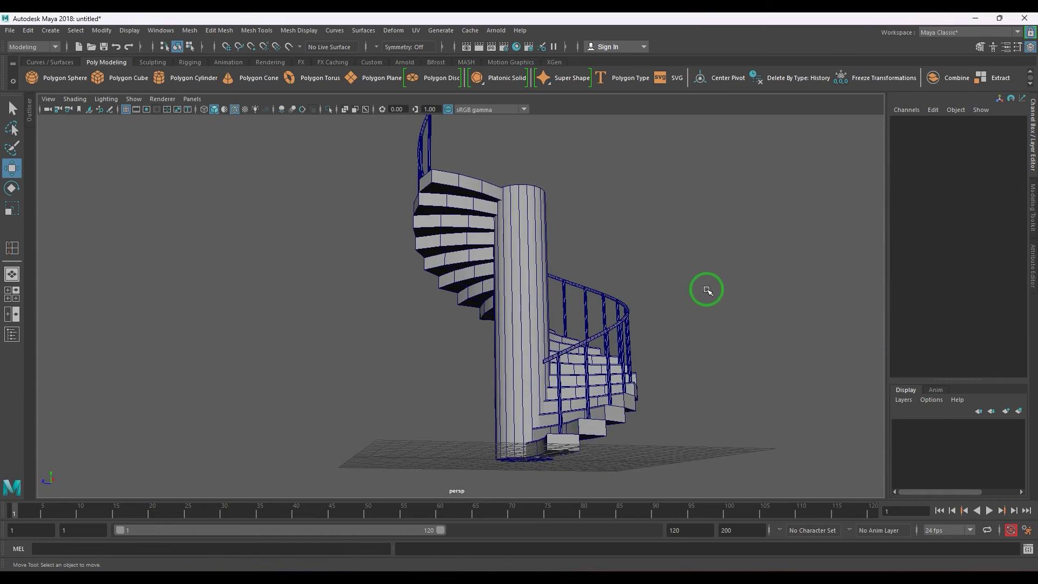
scroll(681, 314, "up", 5)
middle_click_drag(680, 315, 544, 319, "alt")
right_click_drag(545, 319, 602, 338, "alt")
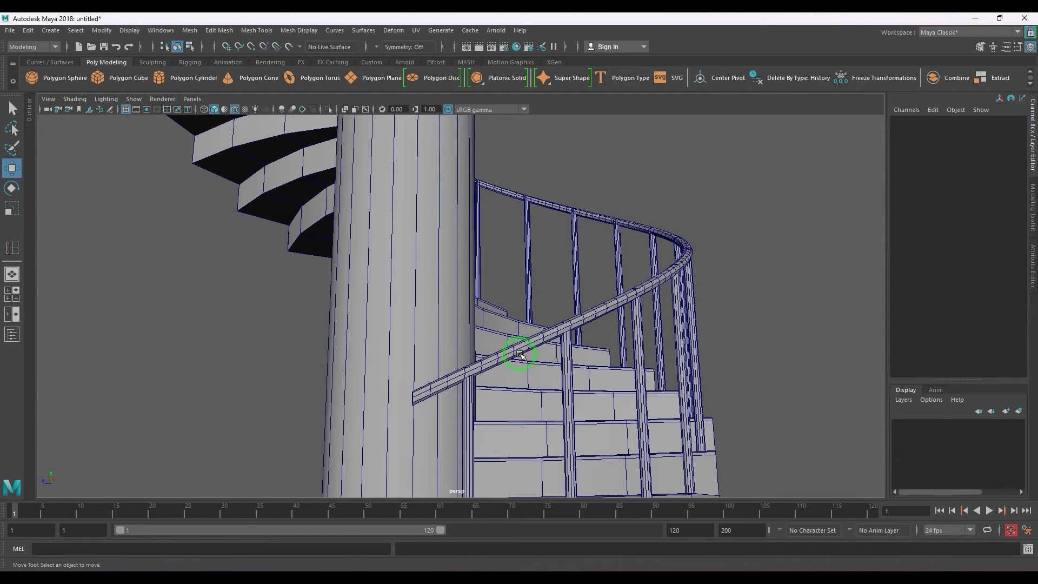
left_click(518, 356)
mouse_move(707, 347)
middle_mouse_down()
mouse_move(707, 338)
mouse_move(707, 348)
middle_mouse_up()
scroll(546, 234, "down", 5)
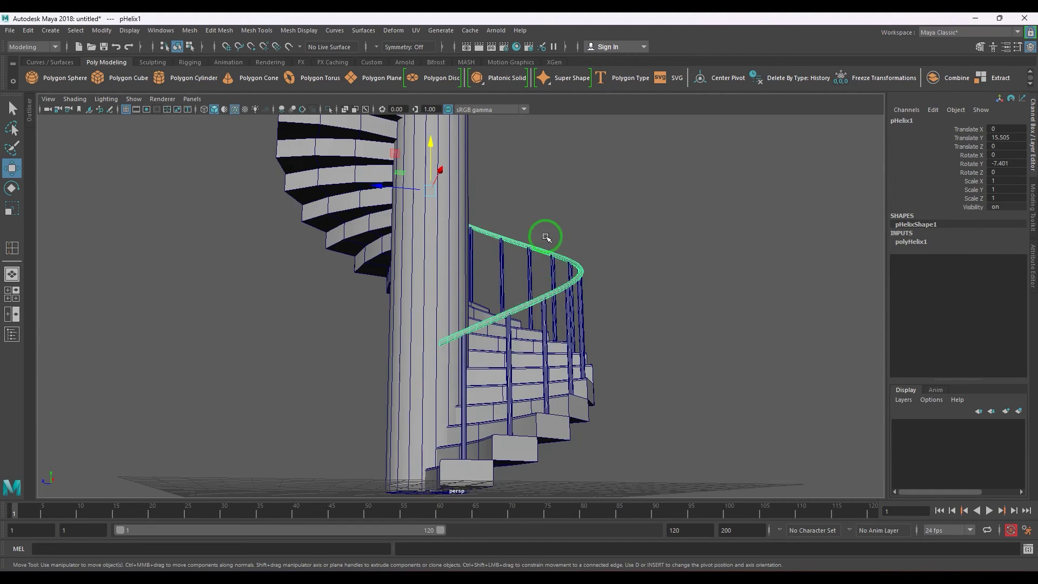
Examine the handrail's fit along the posts from the top of the staircase down to its lower end
left_click_drag(547, 234, 497, 258, "alt")
right_click_drag(497, 257, 385, 236, "alt")
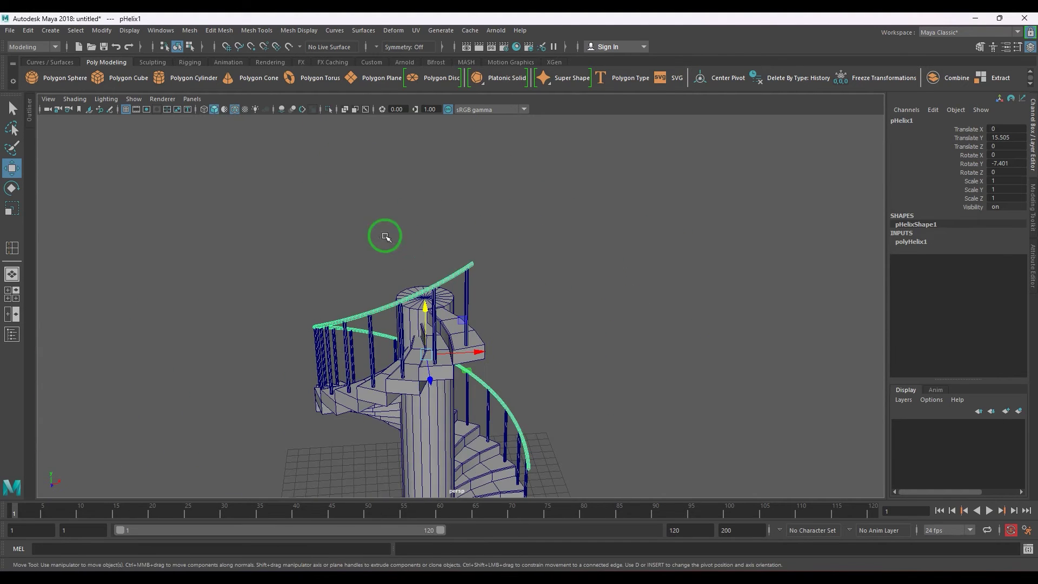
left_click(633, 369)
middle_click_drag(632, 368, 581, 179, "alt")
left_click_drag(581, 180, 707, 331, "alt")
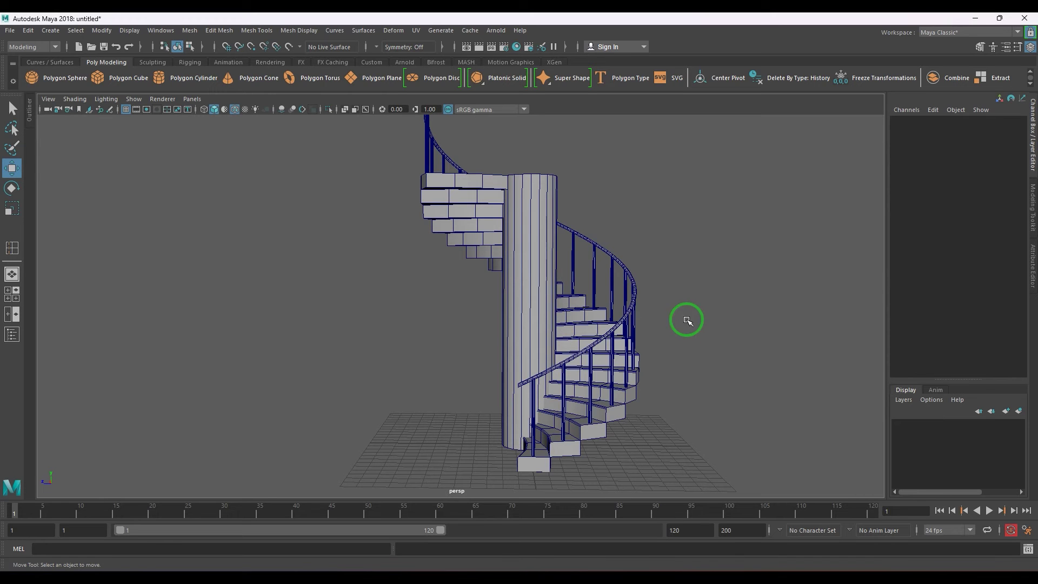
scroll(686, 320, "up", 10)
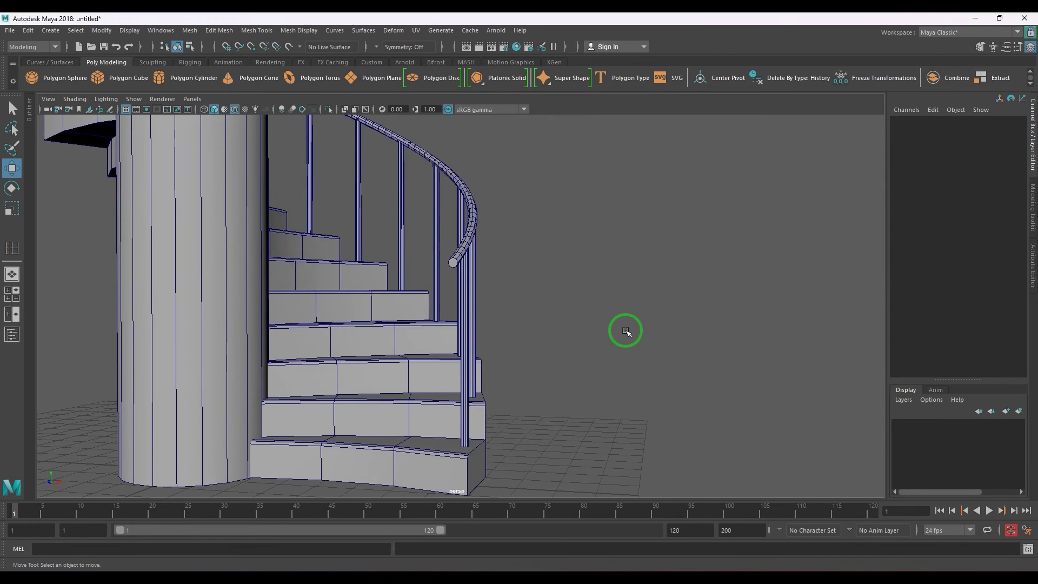
mouse_move(642, 343)
left_mouse_down("alt")
mouse_move(533, 362)
mouse_move(703, 348)
mouse_move(634, 330)
left_mouse_up("alt")
middle_click_drag(541, 319, 568, 356, "alt")
right_click_drag(567, 357, 533, 359, "alt")
left_click_drag(533, 359, 605, 366, "alt")
middle_click_drag(457, 299, 515, 313, "alt")
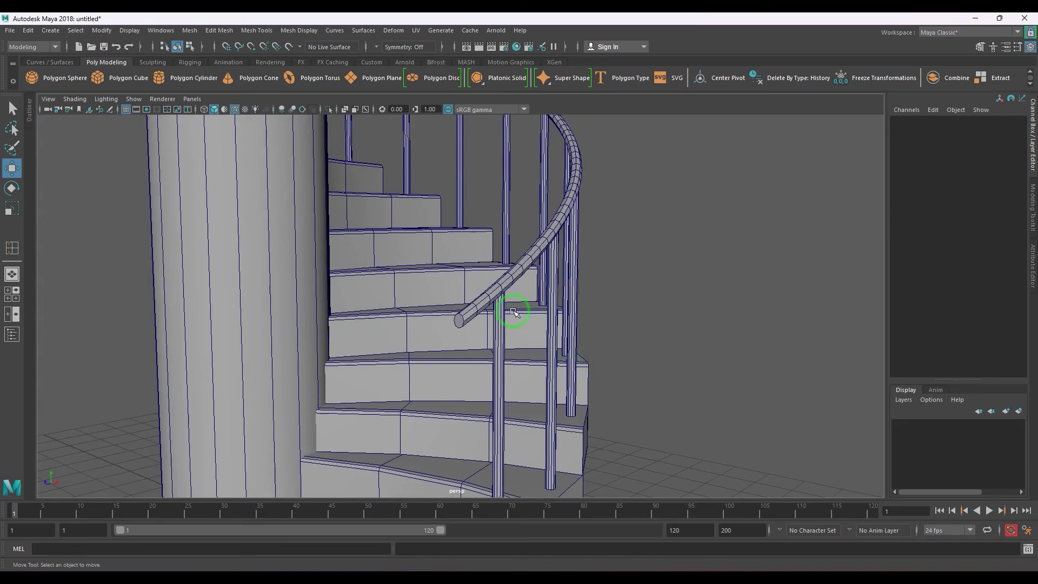
Select the edge loop running along the underside of the handrail helix, where it meets the post tops
scroll(514, 319, "up", 5)
left_click(496, 334)
right_click_drag(496, 334, 481, 286)
left_click_drag(483, 344, 509, 263, "alt")
middle_click_drag(508, 262, 530, 319, "alt")
right_click_drag(531, 319, 586, 285, "alt")
left_click_drag(586, 285, 588, 273, "alt")
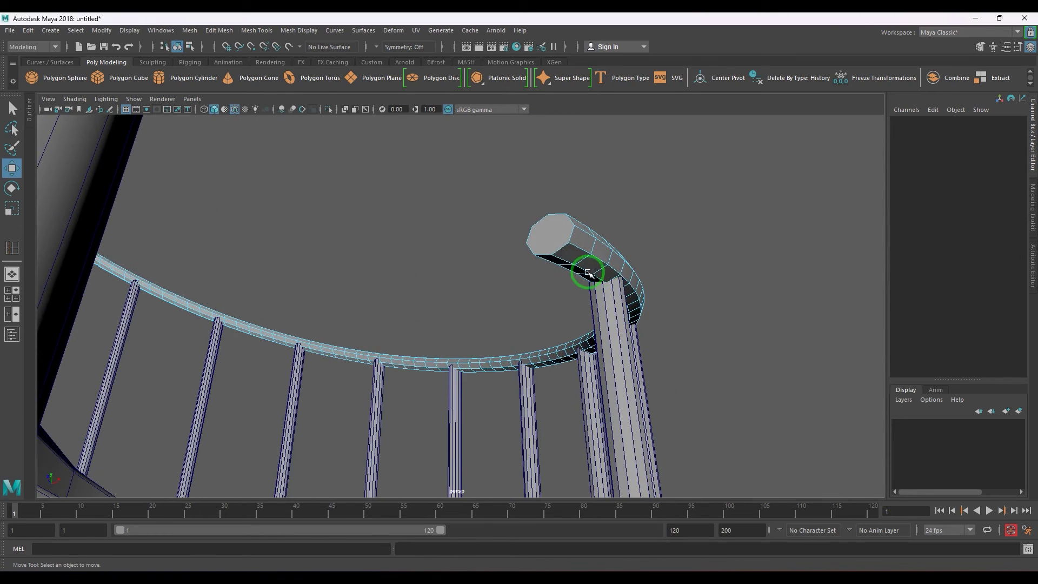
double_click(560, 260)
left_click(715, 227)
double_click(588, 270)
left_click_drag(596, 271, 587, 386, "alt")
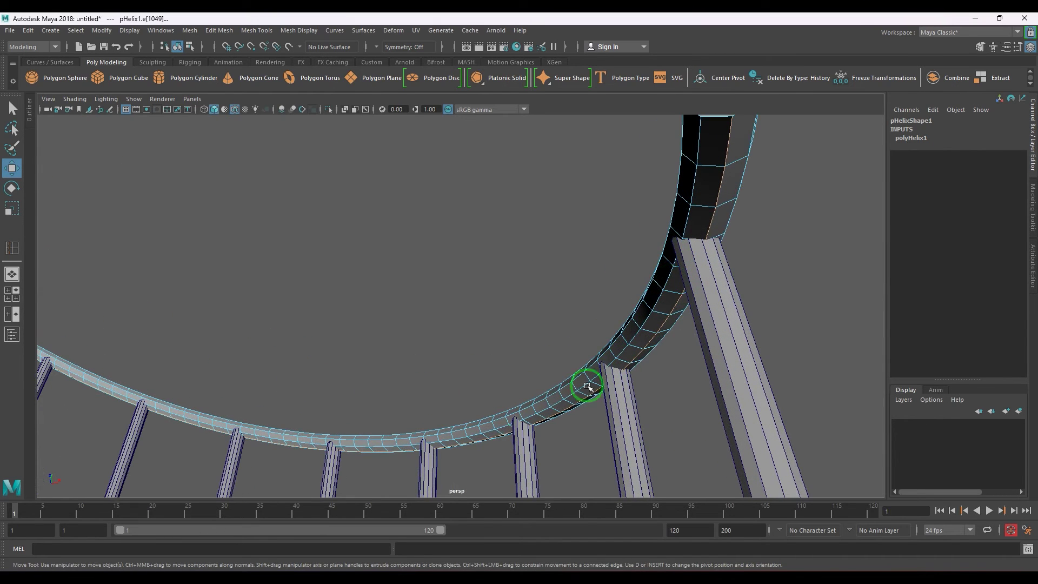
left_click_drag(577, 327, 584, 331, "alt")
left_click_drag(656, 309, 546, 346, "alt")
Convert the selected handrail edge loop to a curve with Polygon Edges to Curve
left_click(101, 30)
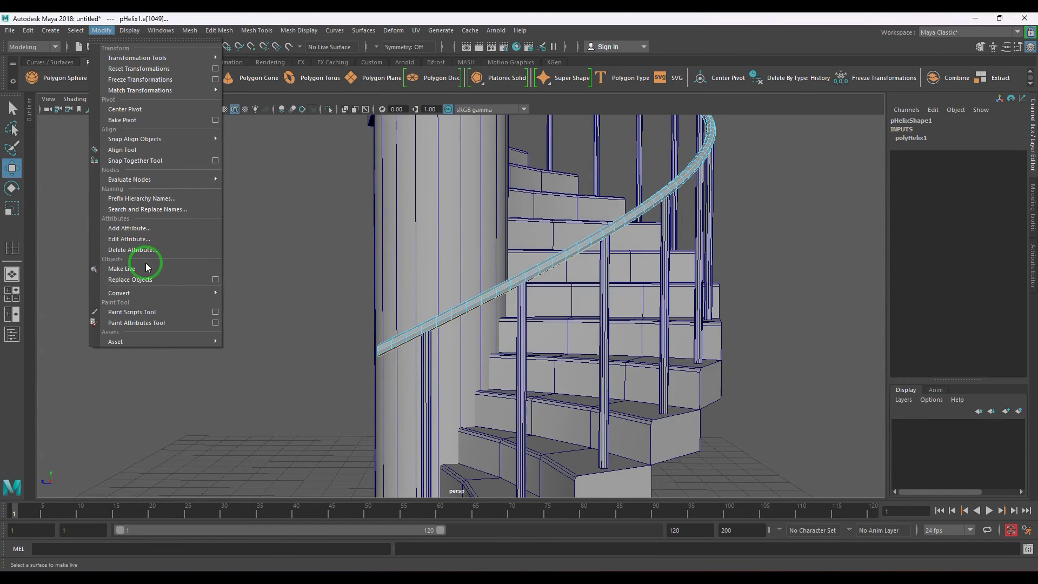
mouse_move(155, 288)
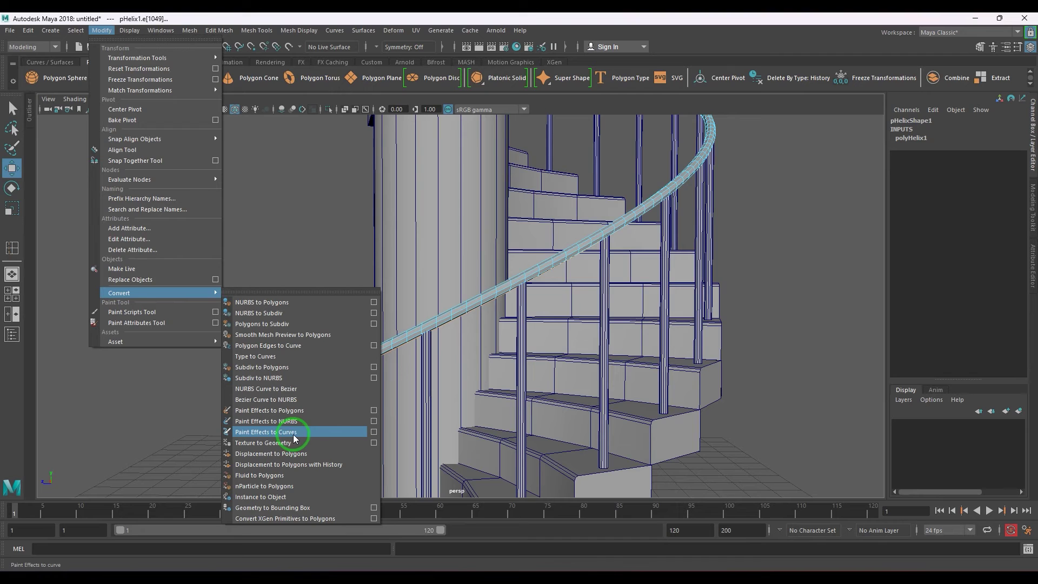
left_click(289, 349)
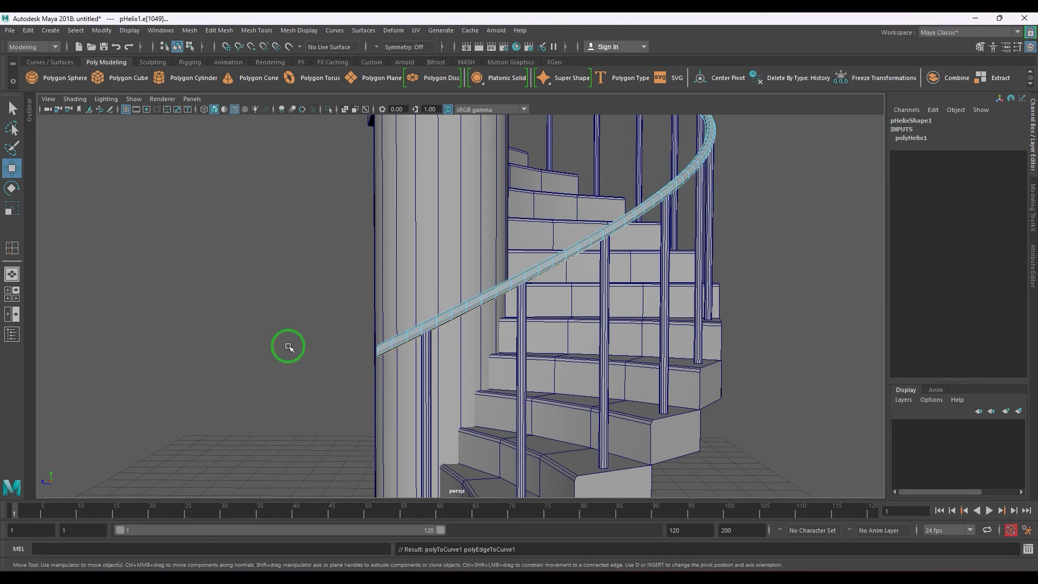
Hide the handrail helix and select the extracted curve running along the post tops
left_click(414, 336)
key("ctrl+h")
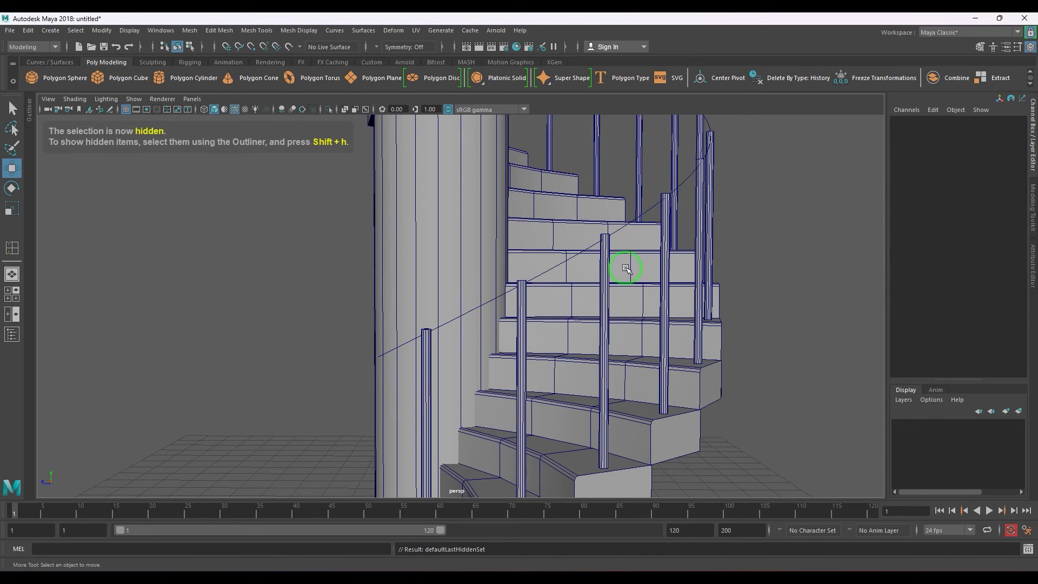
left_click(639, 223)
scroll(612, 271, "down", 8)
left_click_drag(612, 271, 718, 360, "alt")
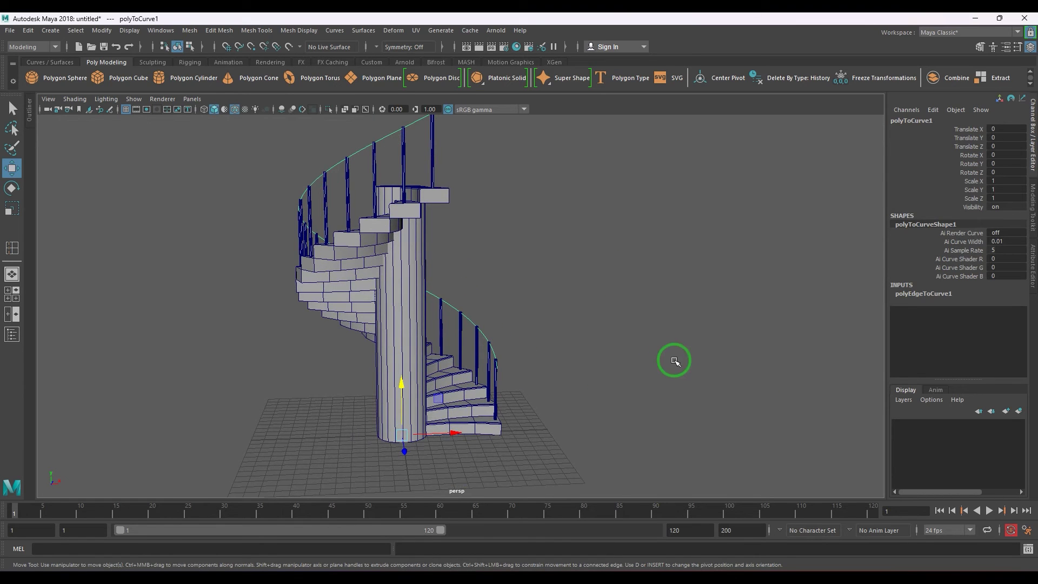
Create a NURBS circle in the front view and move it beside the stairs to about X 10.9
left_click(641, 341)
key("space")
left_click_drag(639, 342, 638, 361)
scroll(630, 355, "down", 6)
middle_click_drag(594, 303, 523, 350, "alt")
scroll(543, 347, "up", 1)
left_click(50, 30)
mouse_move(81, 71)
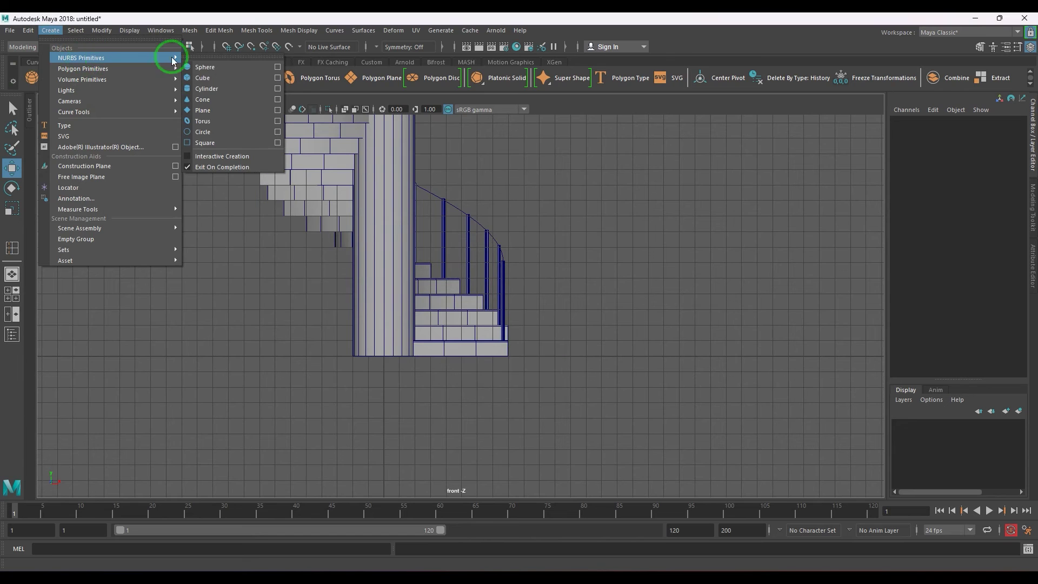
left_click(222, 134)
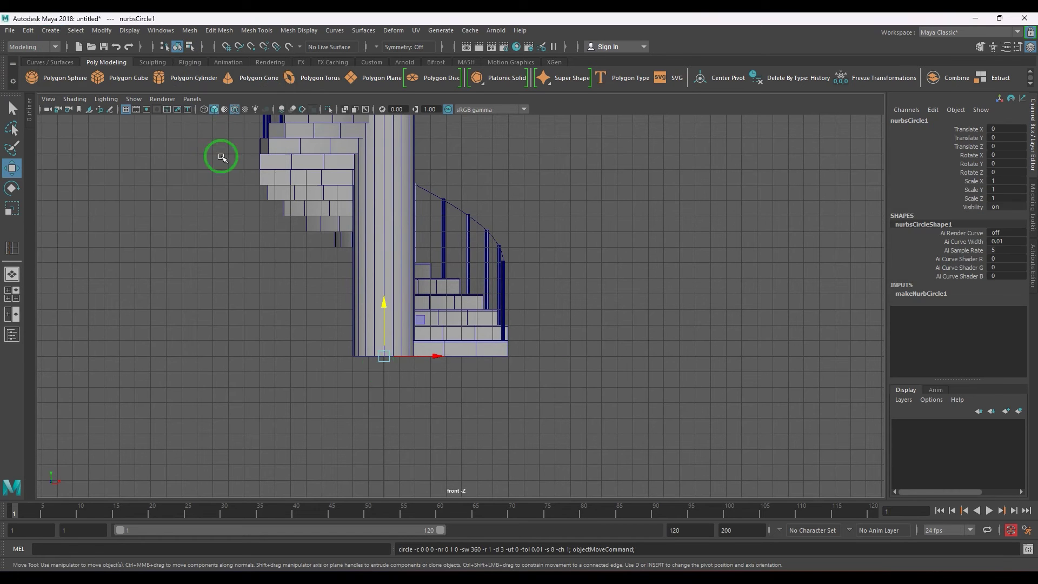
left_click_drag(420, 358, 589, 369)
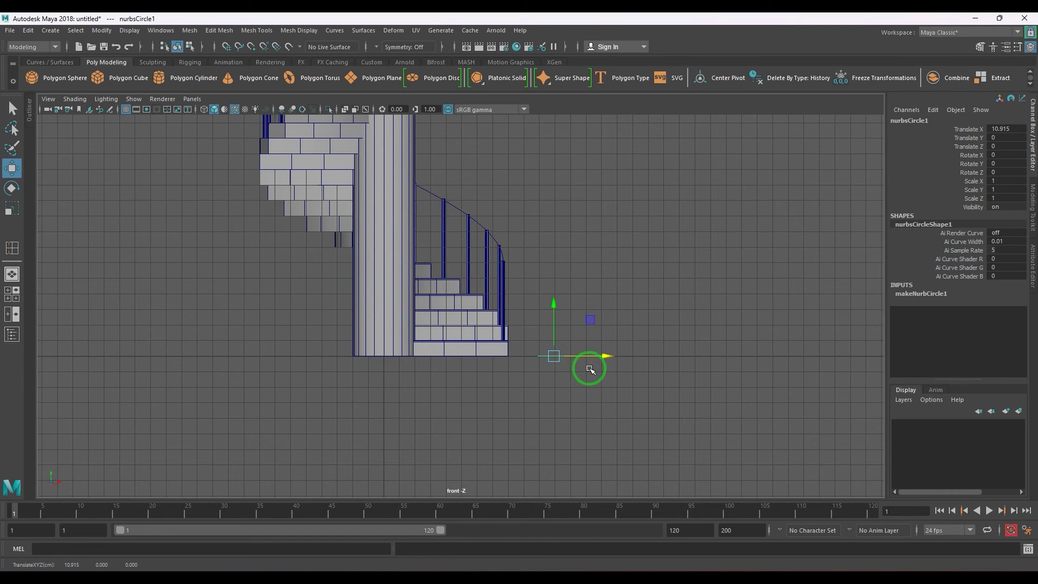
Rotate the circle 90 degrees about X to face the front view and snap it to the grid at X 11
middle_click_drag(589, 369, 522, 308, "alt")
right_click_drag(522, 308, 559, 378, "alt")
key("e")
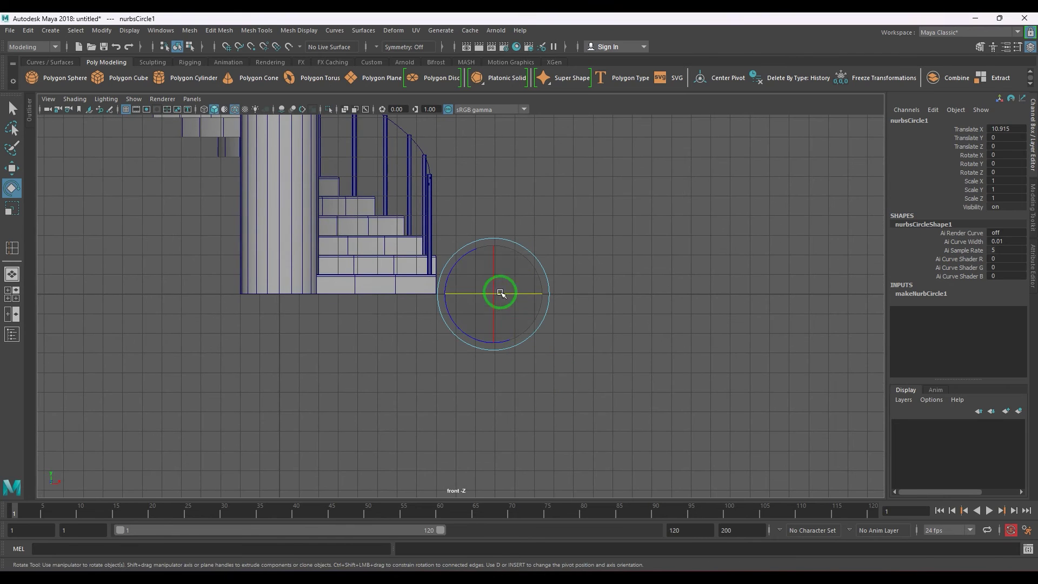
left_click_drag(500, 294, 495, 332)
scroll(538, 332, "up", 4)
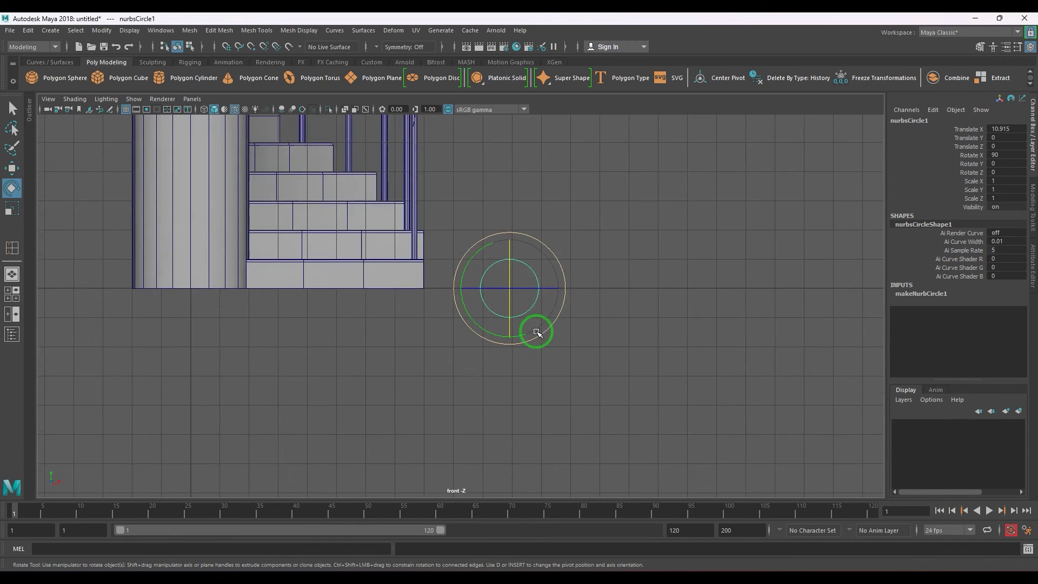
key("w")
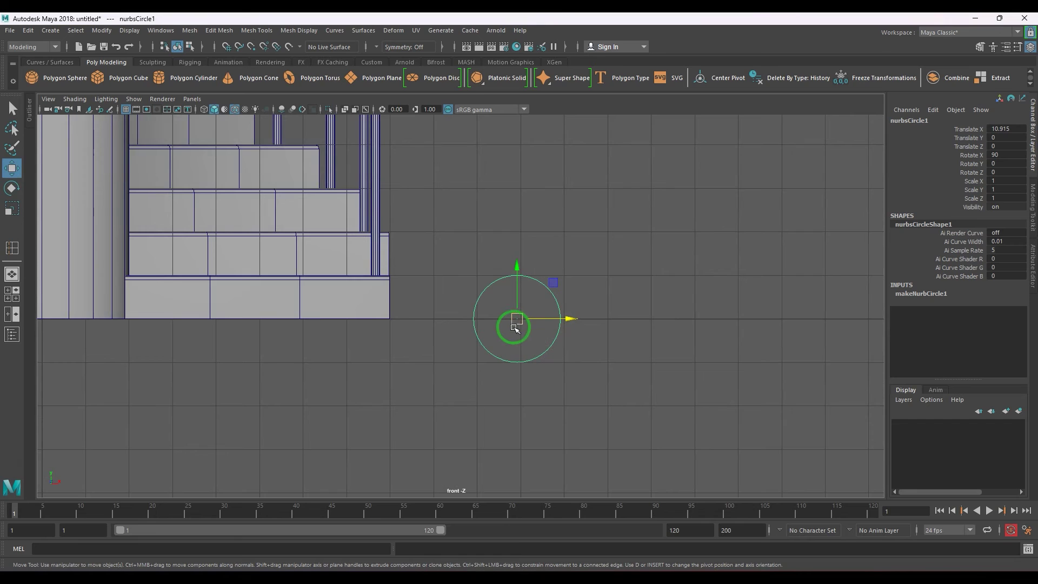
left_click_drag(516, 331, 521, 318)
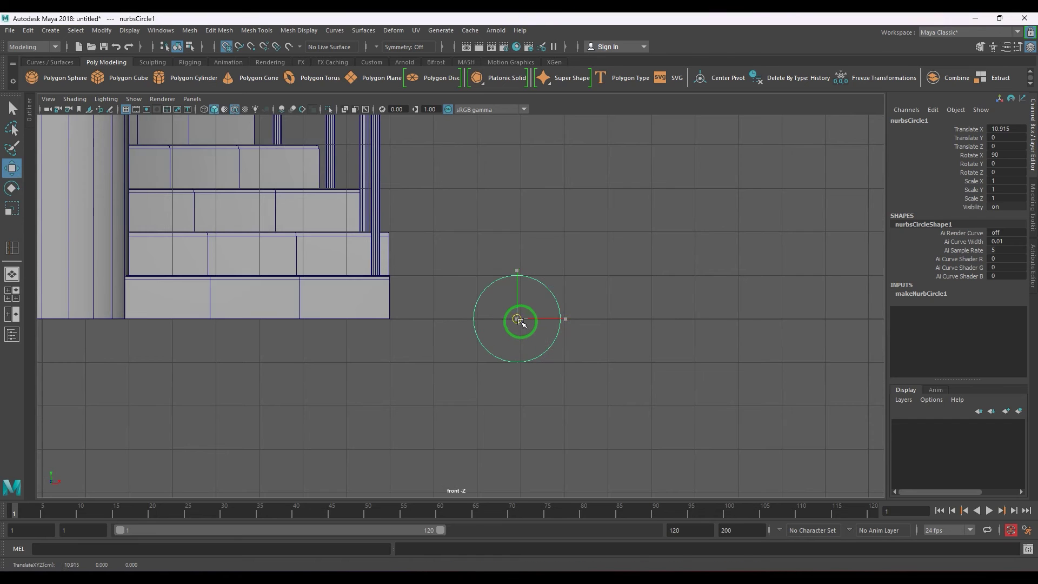
Set the NURBS circle's sections to 12
left_click(924, 293)
scroll(1007, 355, "down", 1)
left_click(1006, 366)
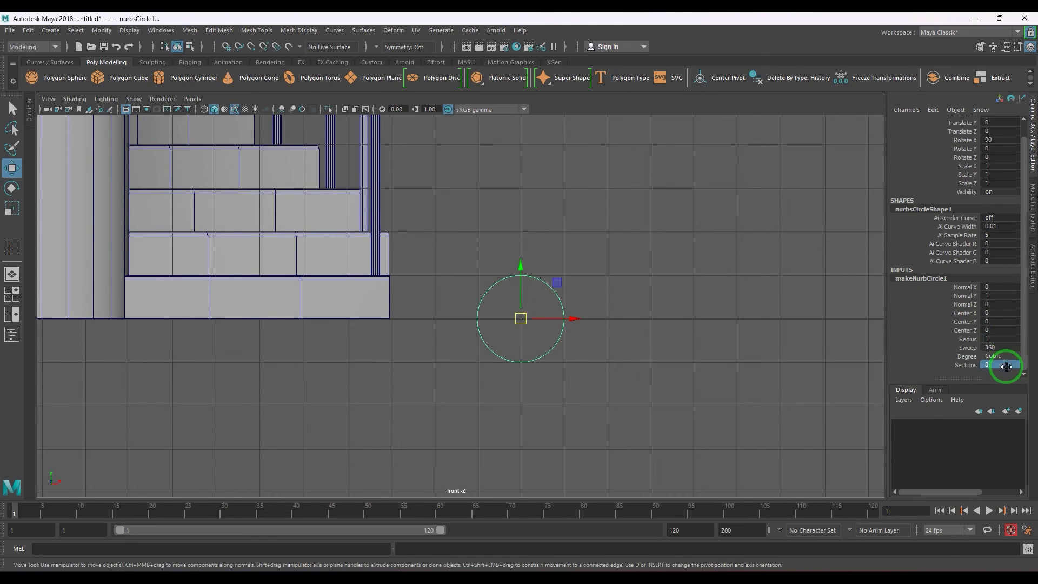
scroll(496, 308, "up", 3)
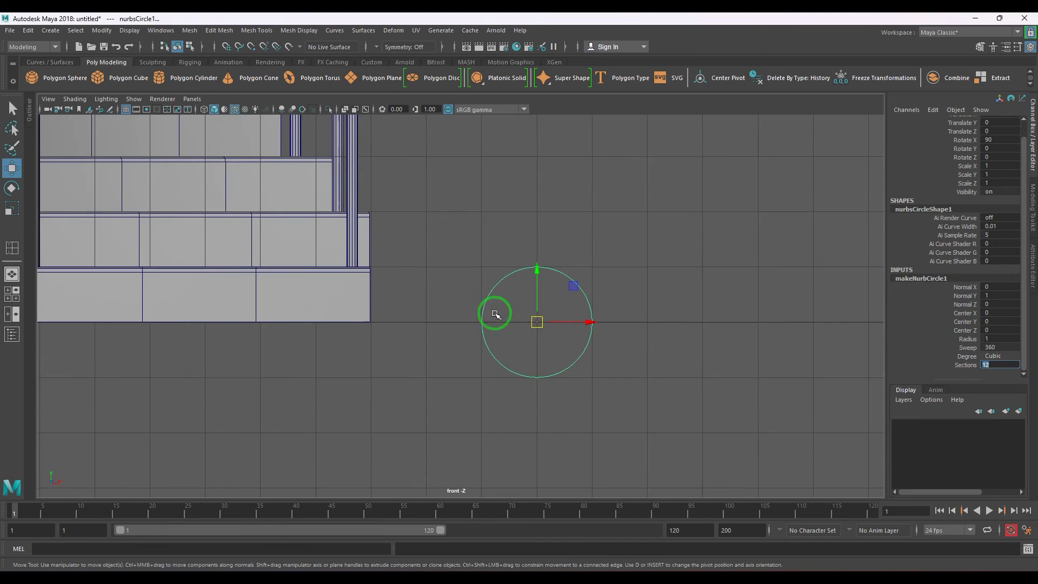
Flatten the circle's five lower control points into a straight line and raise them to about Y -0.385
key("F8")
left_click_drag(465, 355, 713, 439)
key("r")
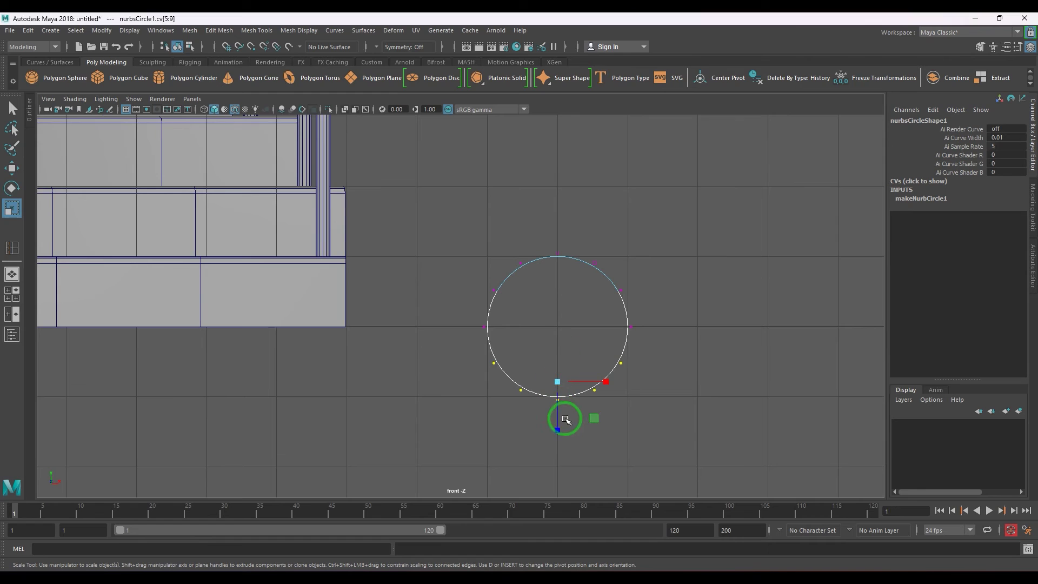
left_click_drag(563, 425, 561, 393)
key("w")
left_click_drag(559, 358, 552, 325)
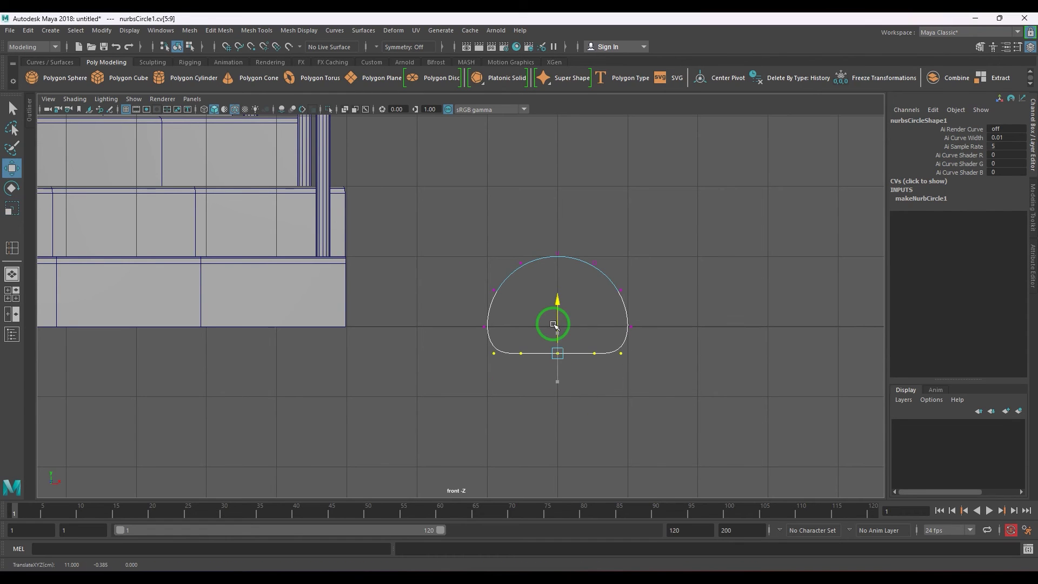
Pinch the profile's two middle control points inward, and lower the upper control points for a flatter dome
left_click_drag(460, 306, 583, 328)
key("r")
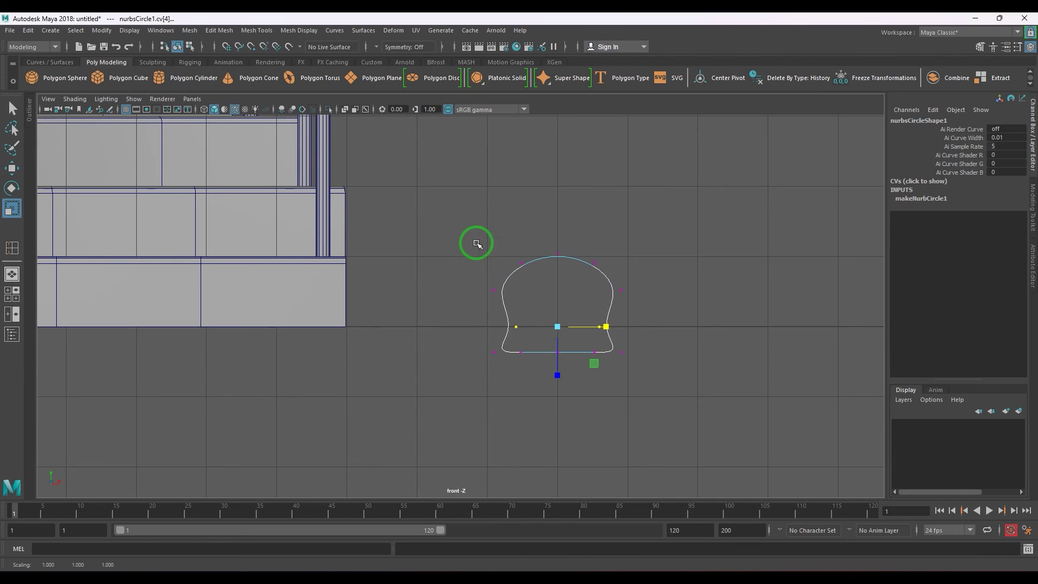
left_click_drag(476, 242, 658, 306)
key("w")
left_click_drag(559, 222, 558, 238)
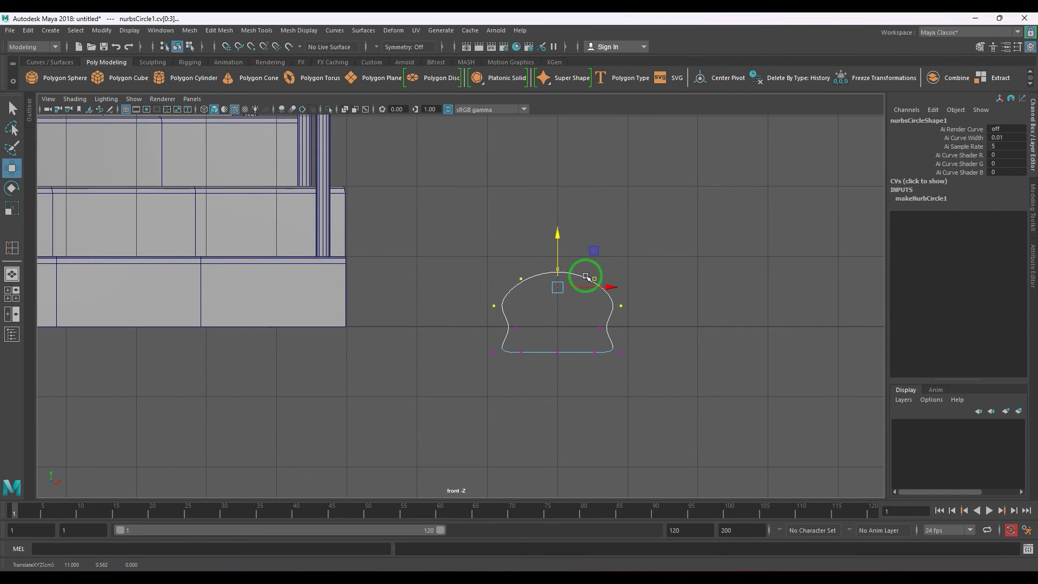
left_click(653, 320)
key("F8")
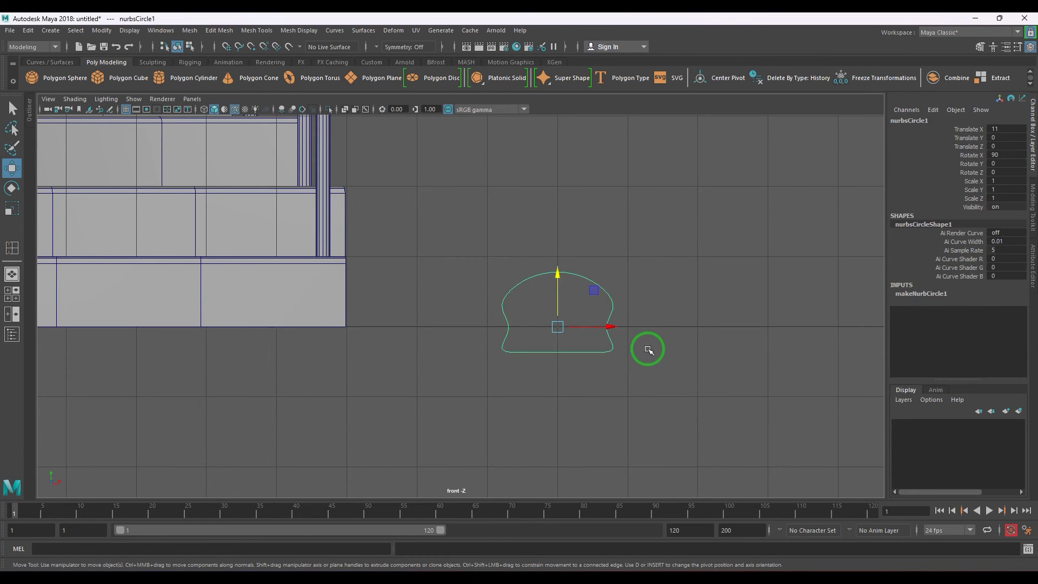
Try to reshape one side of the handrail profile by moving its side and bottom-corner control points individually
scroll(647, 349, "up", 2)
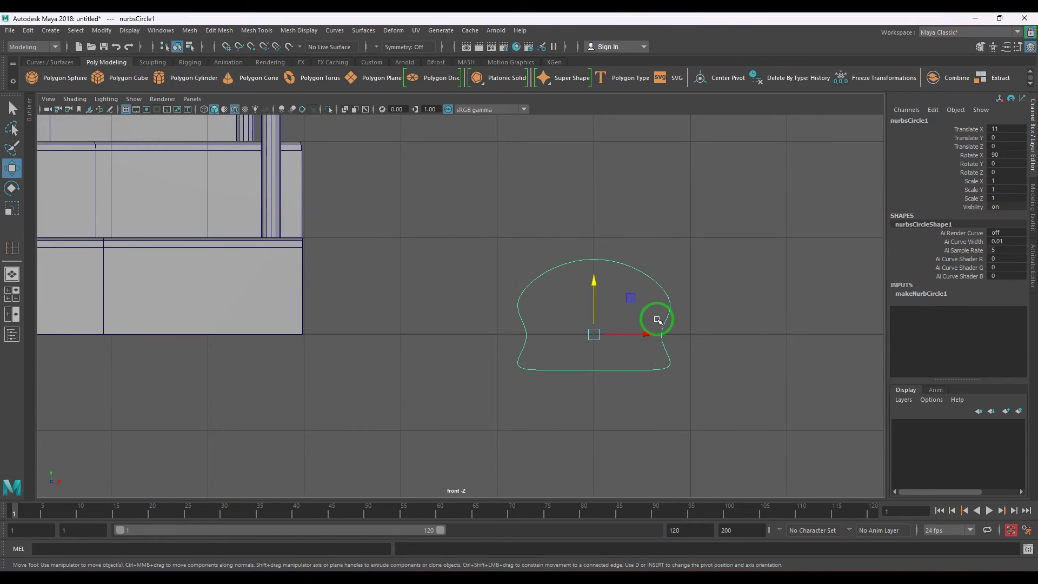
scroll(657, 319, "up", 2)
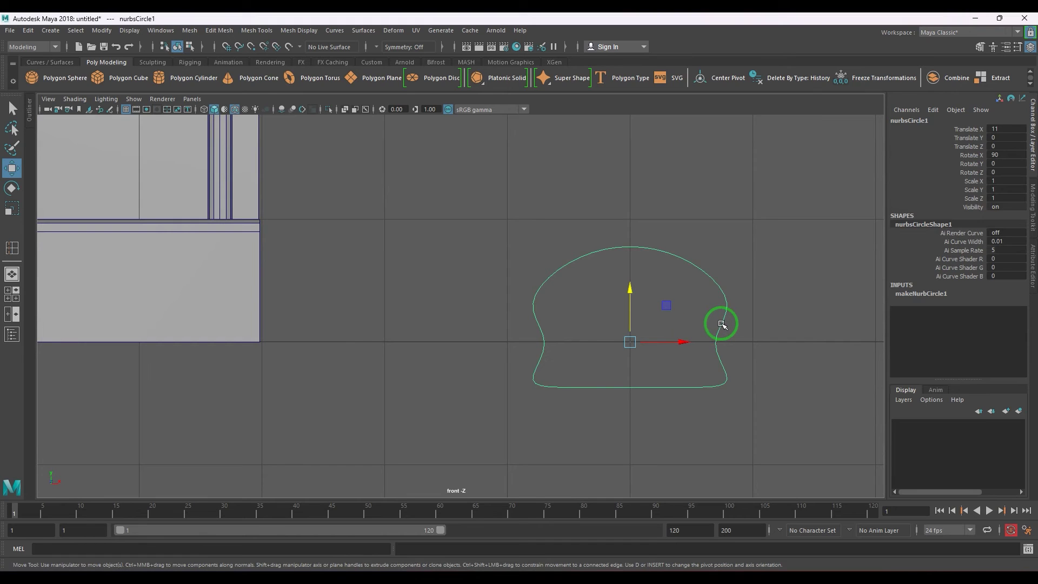
key("F8")
left_click_drag(729, 284, 757, 319)
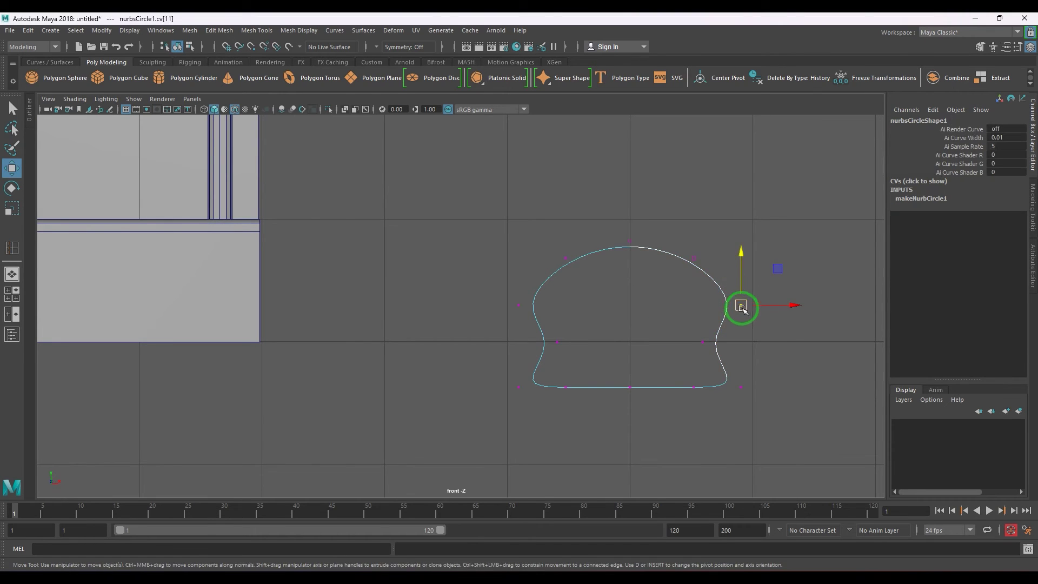
left_click_drag(708, 322, 712, 324)
left_click_drag(724, 373, 701, 396)
left_click_drag(694, 387, 728, 374)
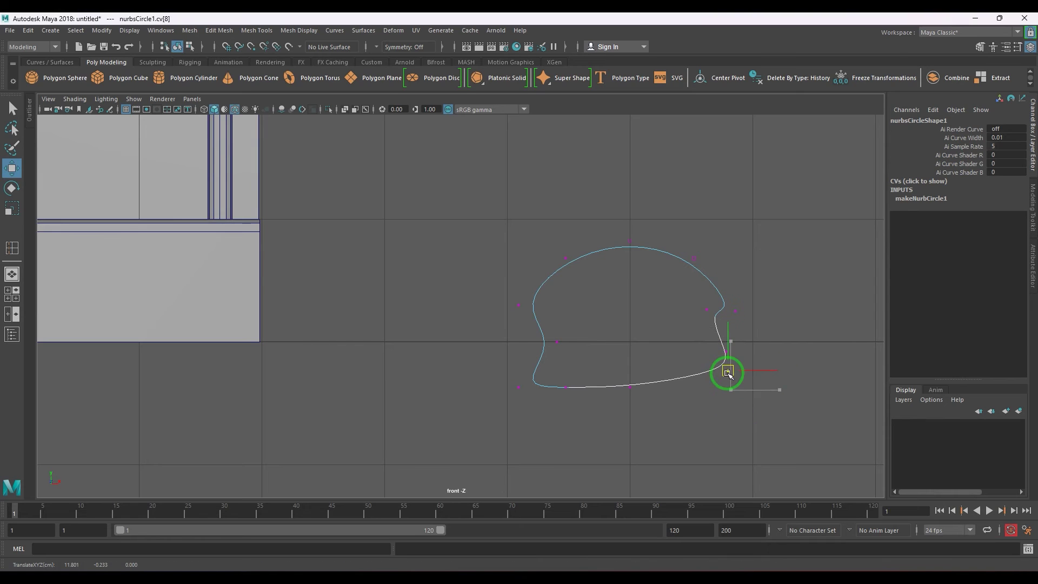
Undo the individual control point moves on the side and bottom corner of the handrail profile
left_click(630, 387)
key("ctrl+z")
key("ctrl+z")
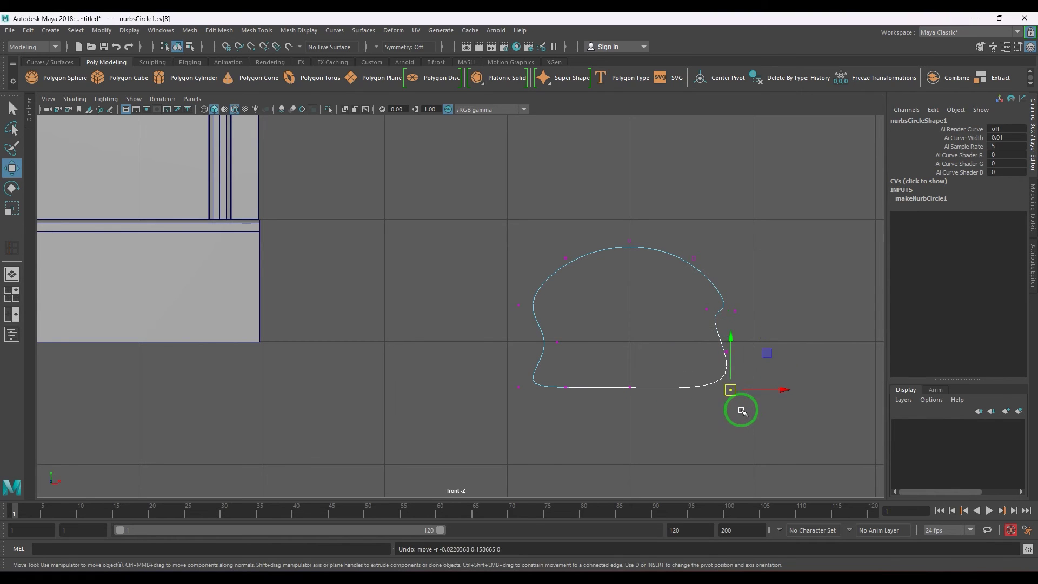
key("ctrl+z")
key("ctrl+z")
key("ctrl+z")
key("ctrl+z")
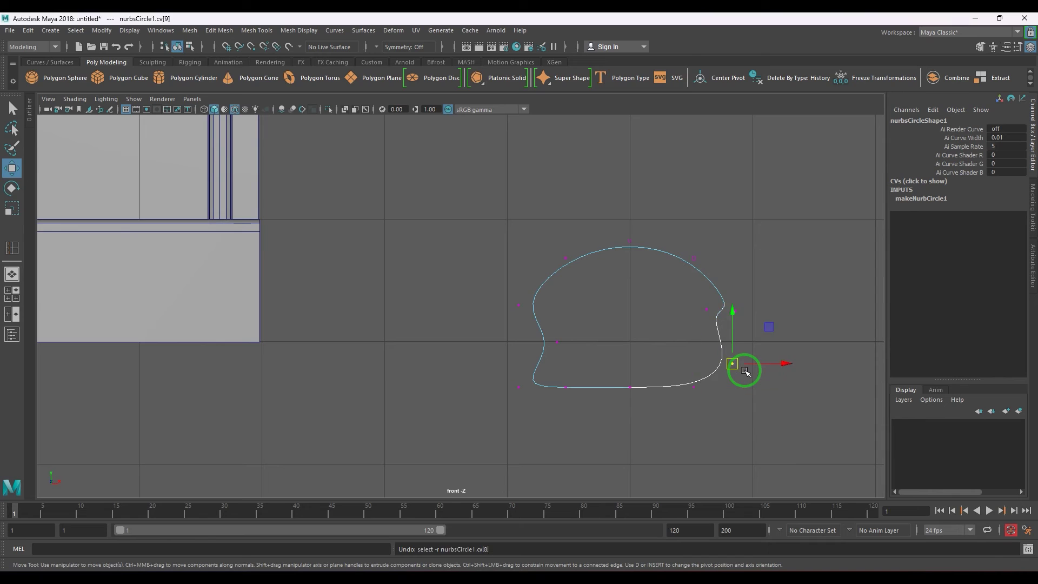
key("ctrl+z")
key("ctrl+z")
key("ctrl+z")
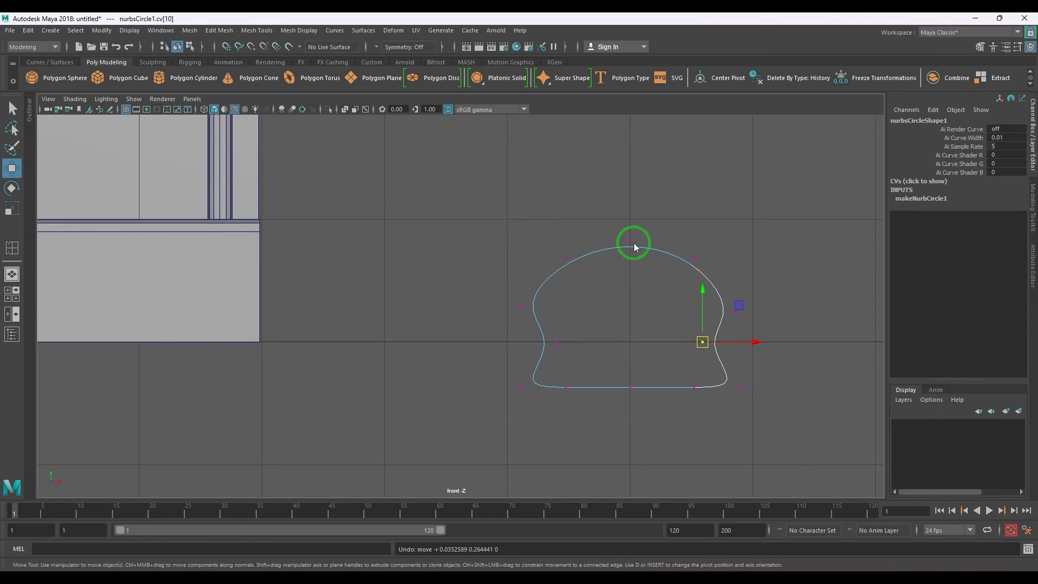
Select the whole profile curve in object mode, freeze its transformations and delete its history
right_click_drag(635, 247, 703, 212)
left_click(738, 302)
left_click(709, 338)
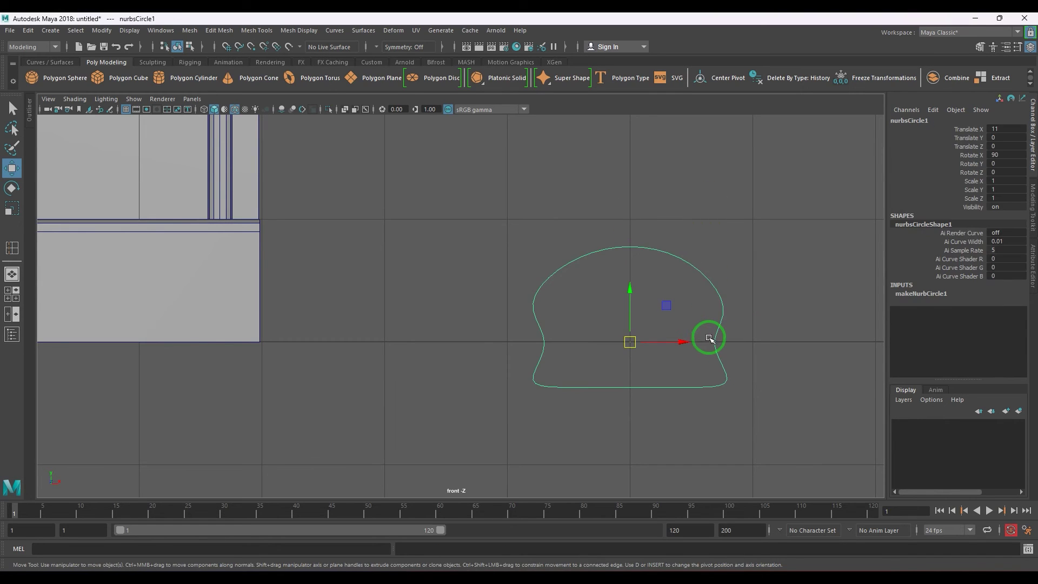
left_click(101, 31)
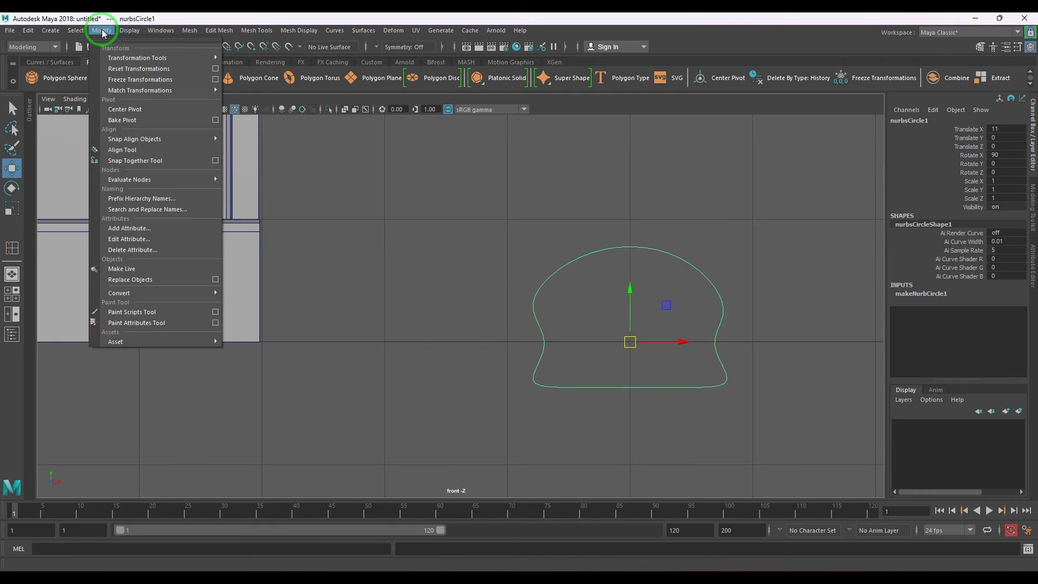
left_click(128, 81)
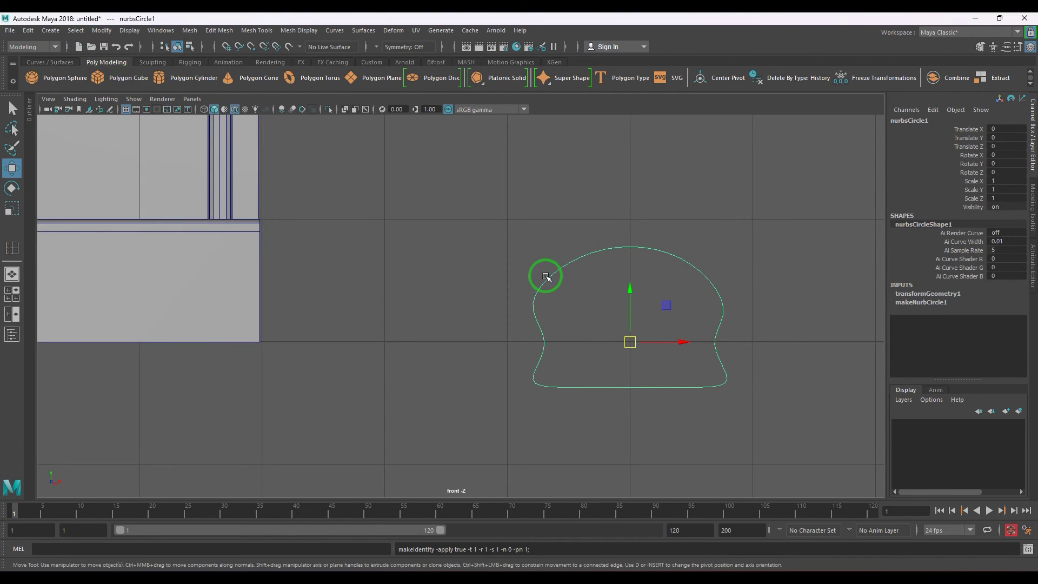
key("alt+shift+d")
Select the helix-derived handrail path curve in the perspective view, freeze its transformations and delete its history
key("space")
left_click_drag(554, 315, 540, 333)
scroll(540, 333, "up", 10)
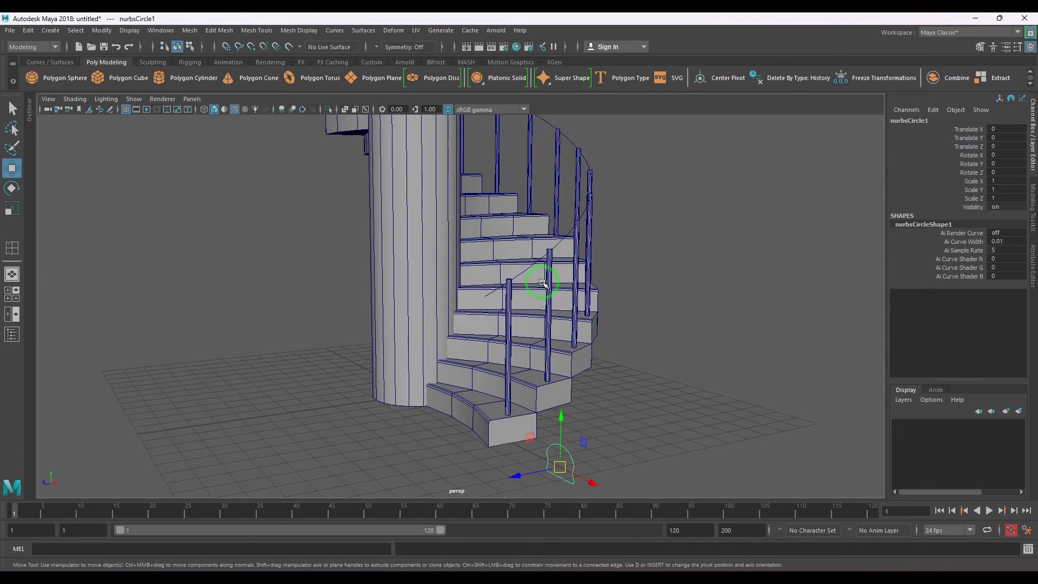
left_click(535, 261, "shift")
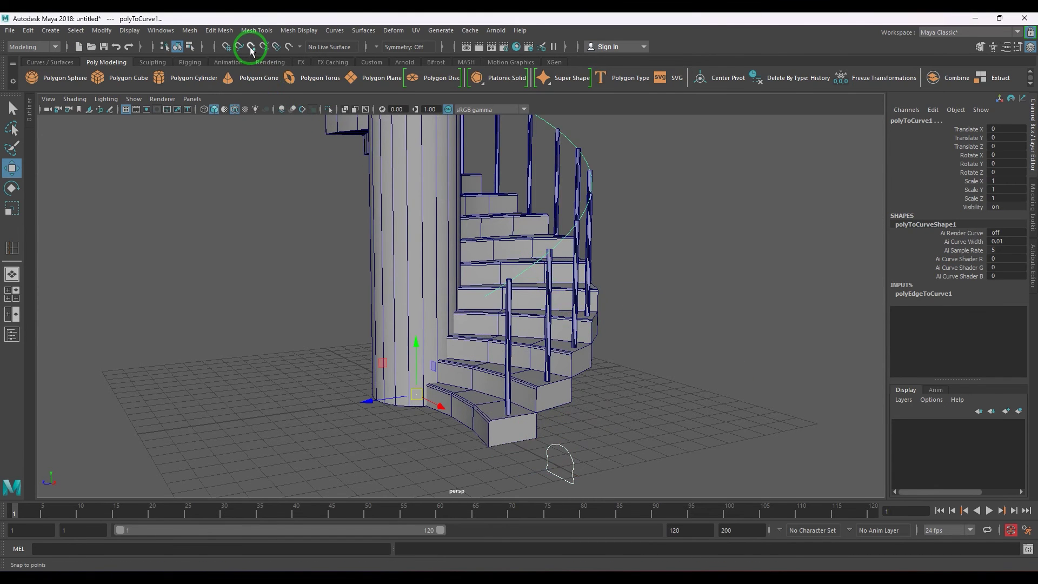
left_click(98, 32)
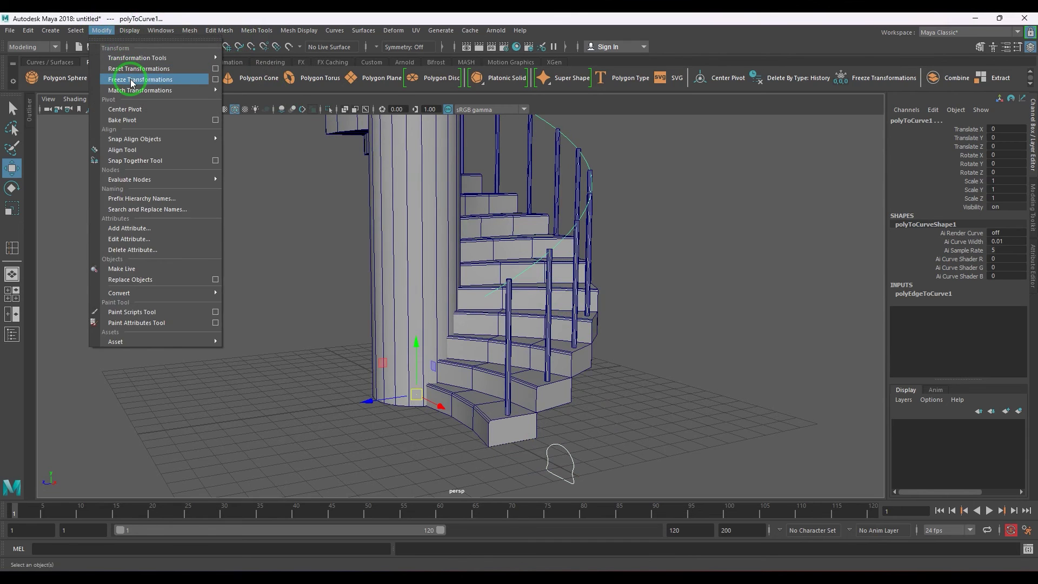
left_click(140, 80)
left_click(103, 30)
left_click(29, 30)
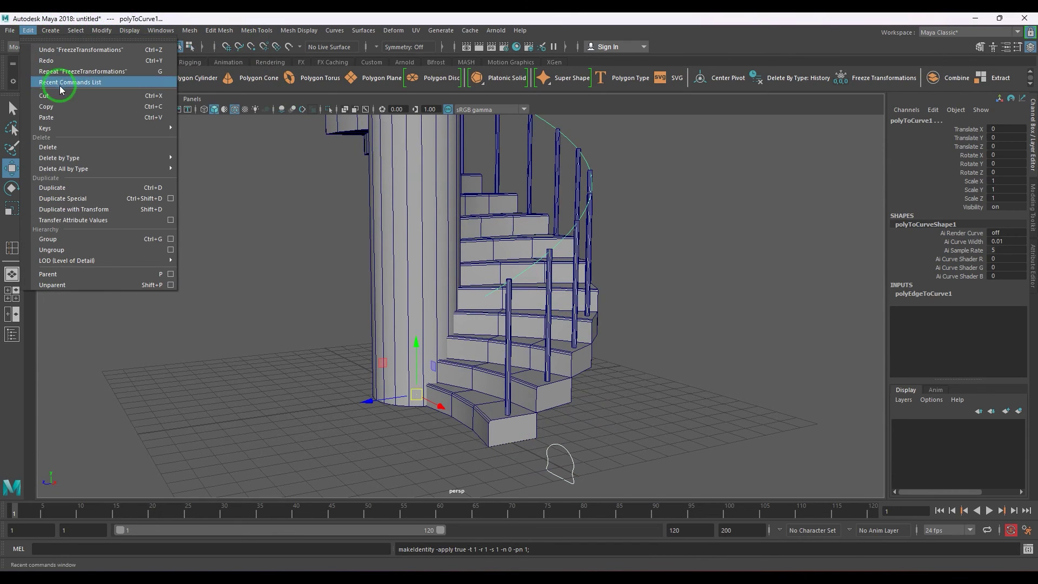
mouse_move(100, 157)
left_click(246, 168)
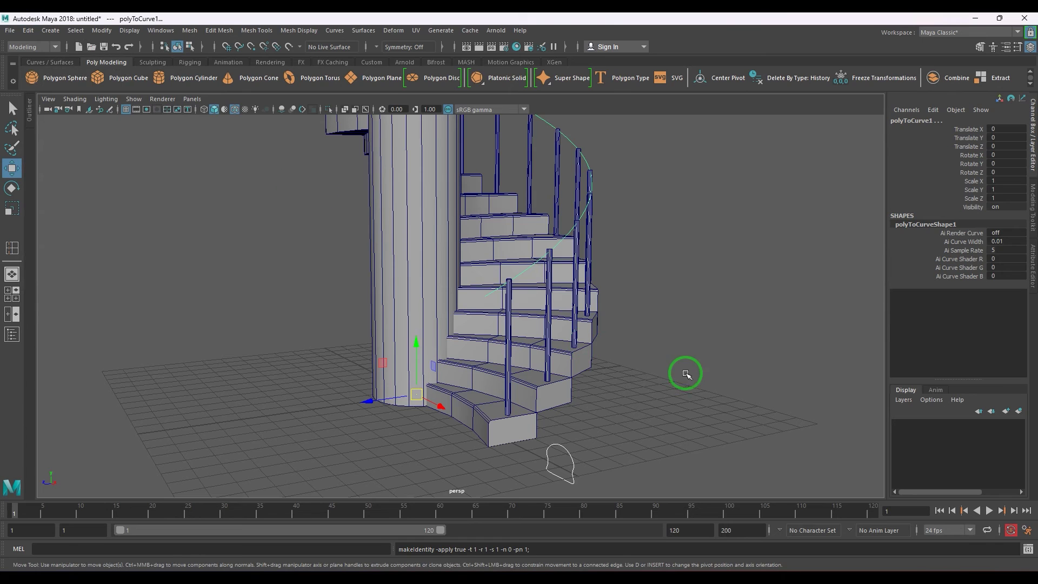
Select the handrail profile curve and then the path curve, and reset the surface Extrude options to their defaults
left_click(668, 352)
left_click_drag(667, 352, 532, 346, "alt")
scroll(531, 346, "up", 3)
left_click_drag(562, 386, 598, 424)
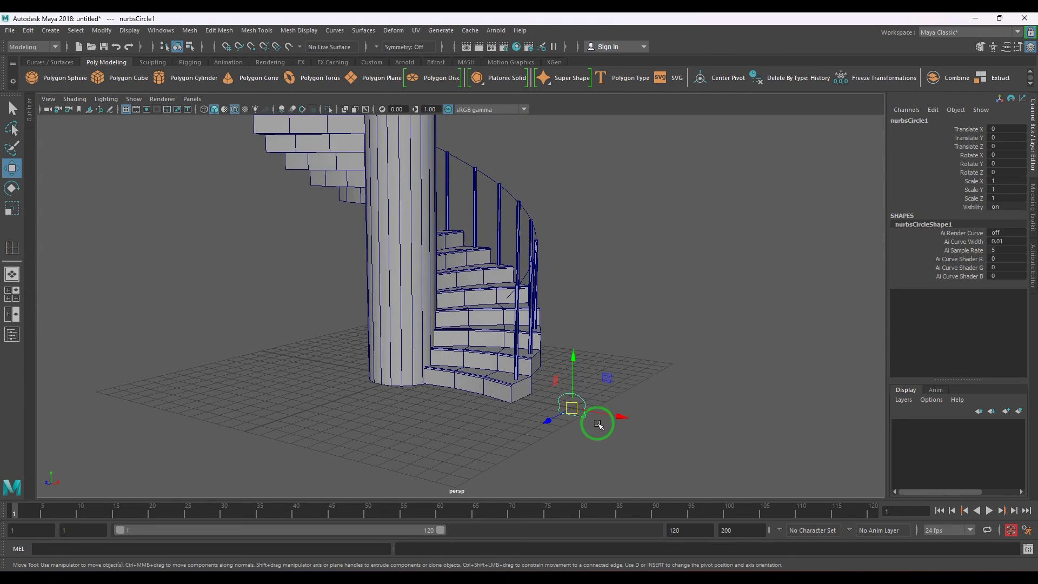
scroll(550, 347, "up", 5)
left_click(579, 260, "shift")
scroll(566, 308, "down", 6)
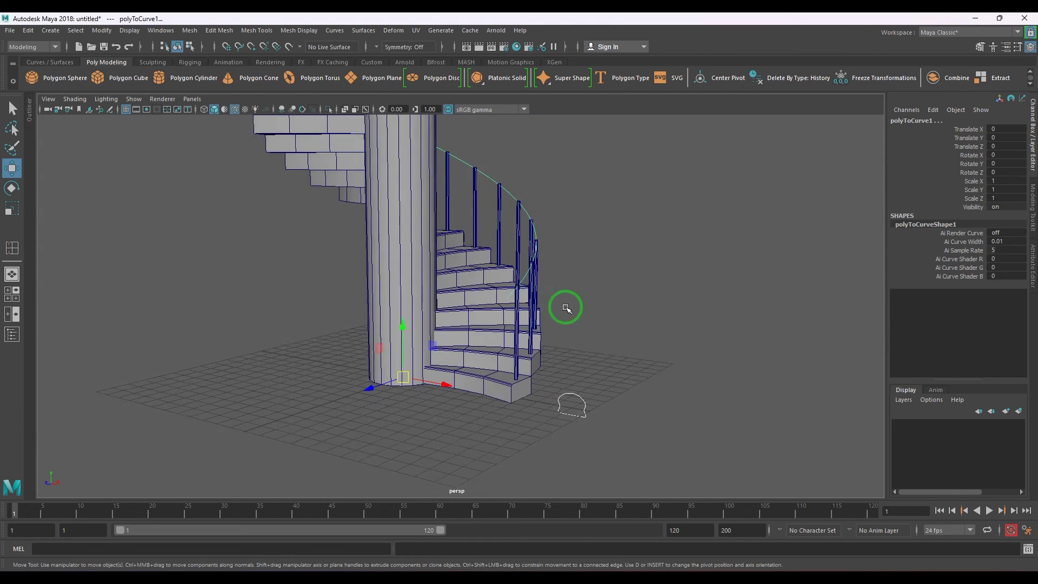
scroll(582, 343, "up", 2)
left_click(364, 30)
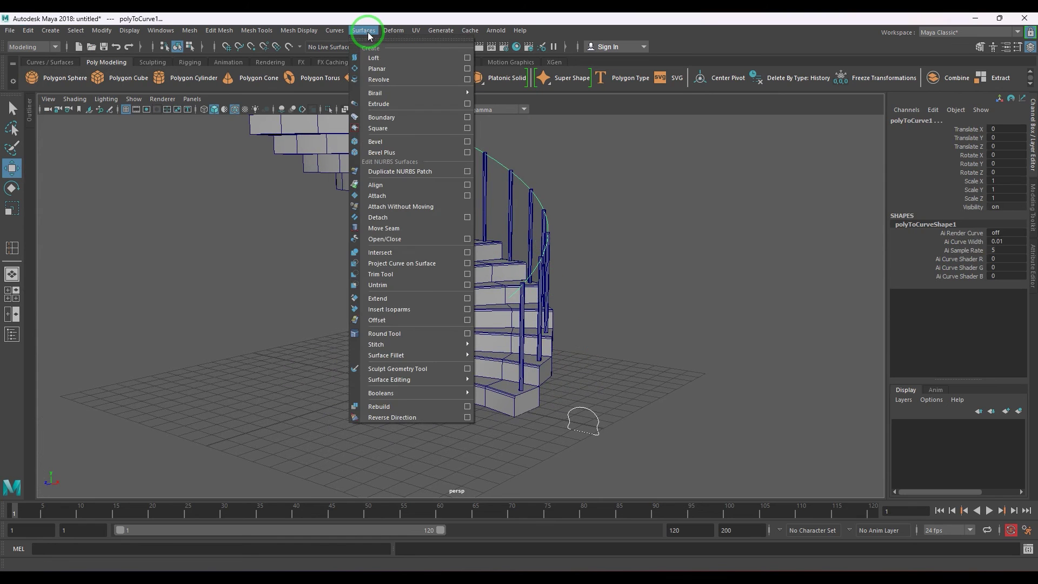
left_click(467, 104)
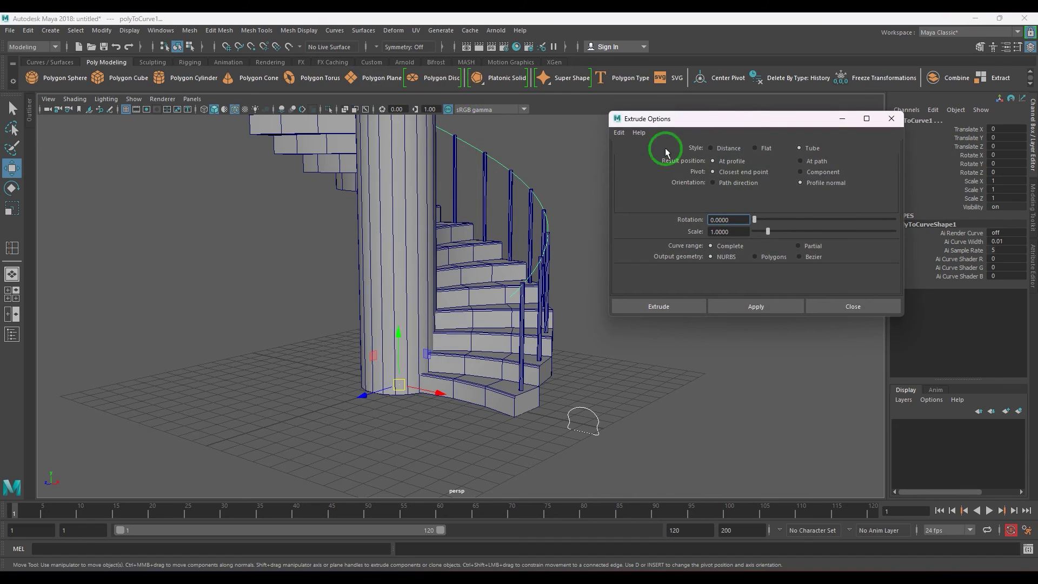
left_click(619, 133)
left_click(740, 156)
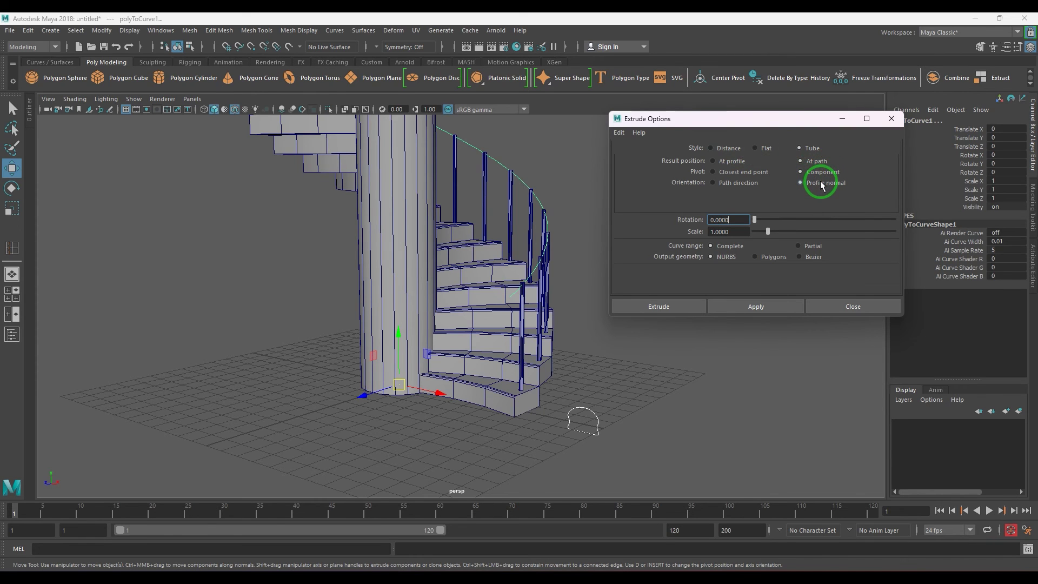
Set the extrude output geometry to Polygons, with type Quads and the General tessellation method
left_click(771, 257)
scroll(771, 260, "down", 5)
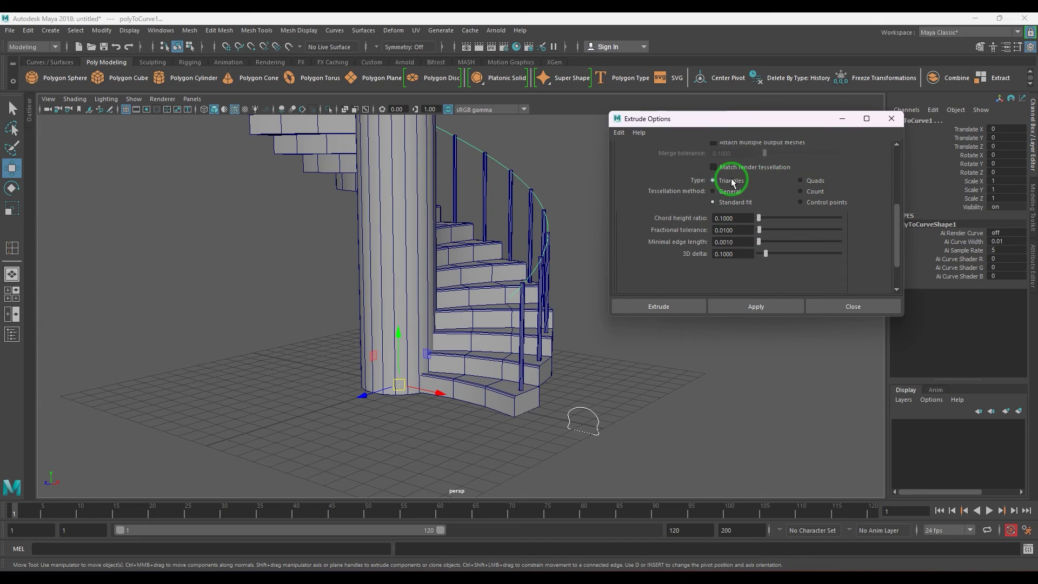
left_click(804, 180)
left_click(801, 202)
scroll(735, 212, "up", 3)
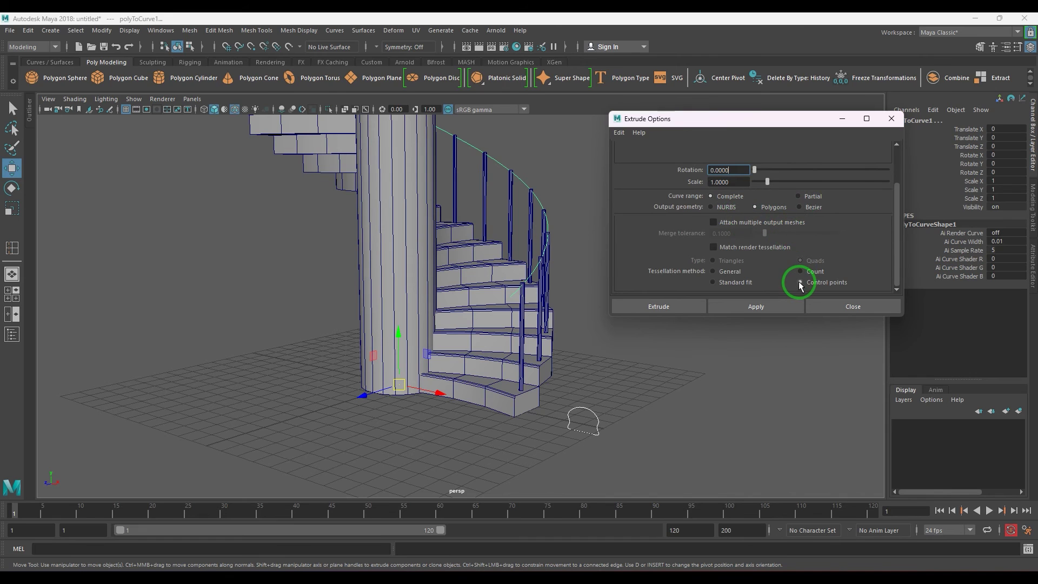
left_click(732, 273)
scroll(774, 272, "down", 3)
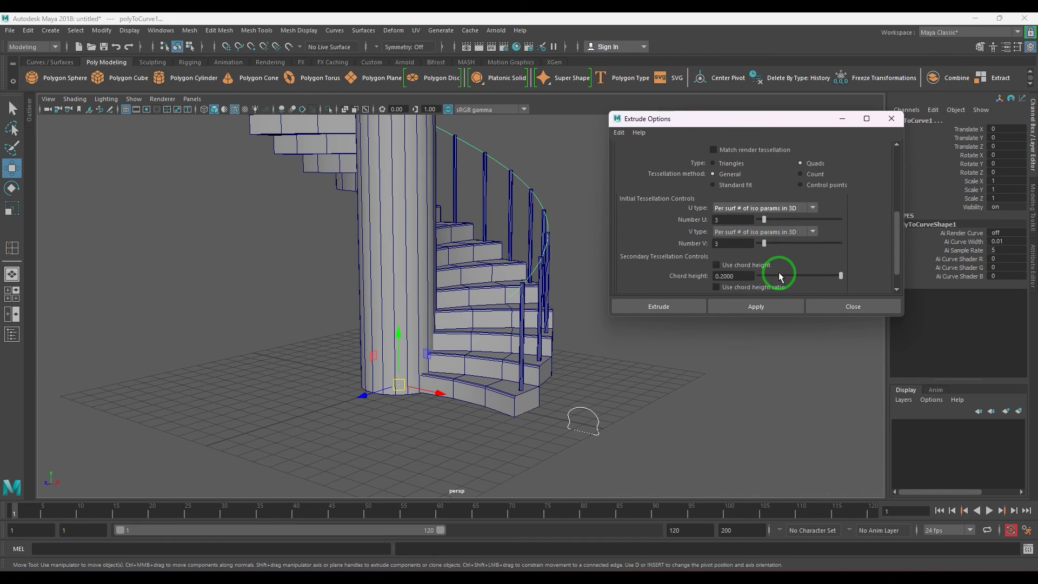
Set both U type and V type to Per span # of iso params, and extrude the profile along the path
left_click(786, 209)
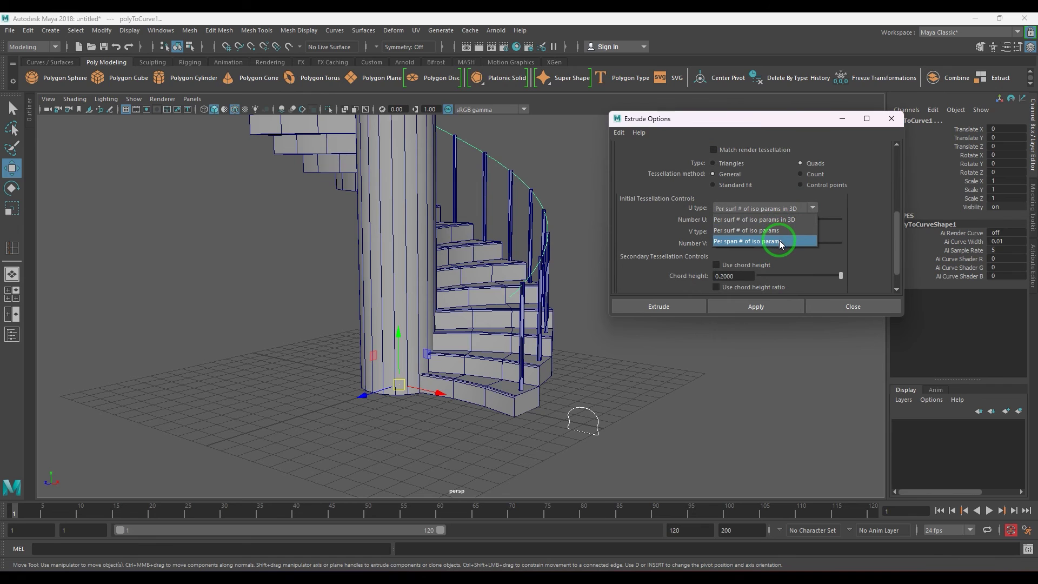
left_click(780, 241)
left_click(776, 231)
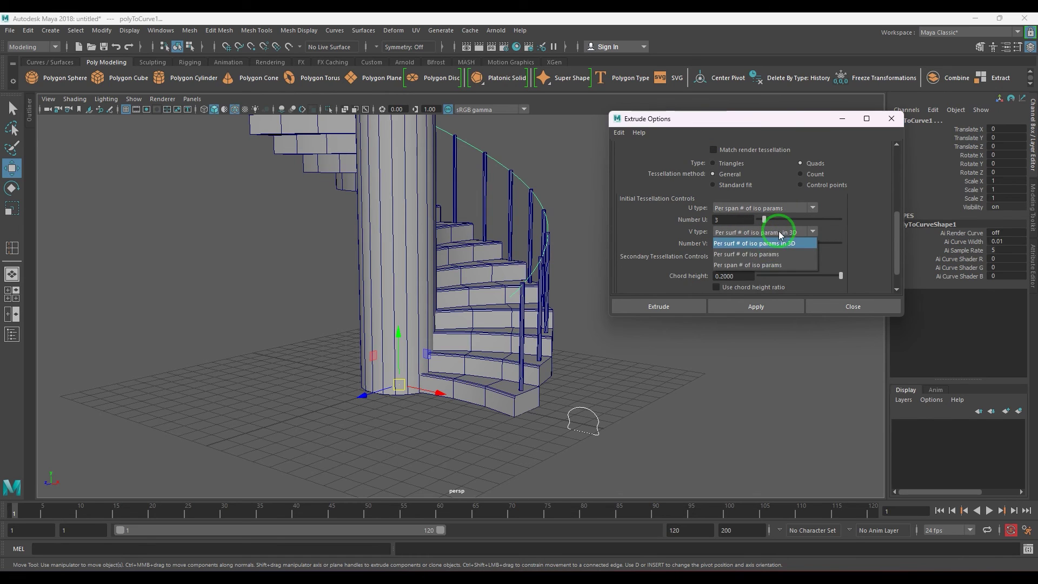
left_click(767, 265)
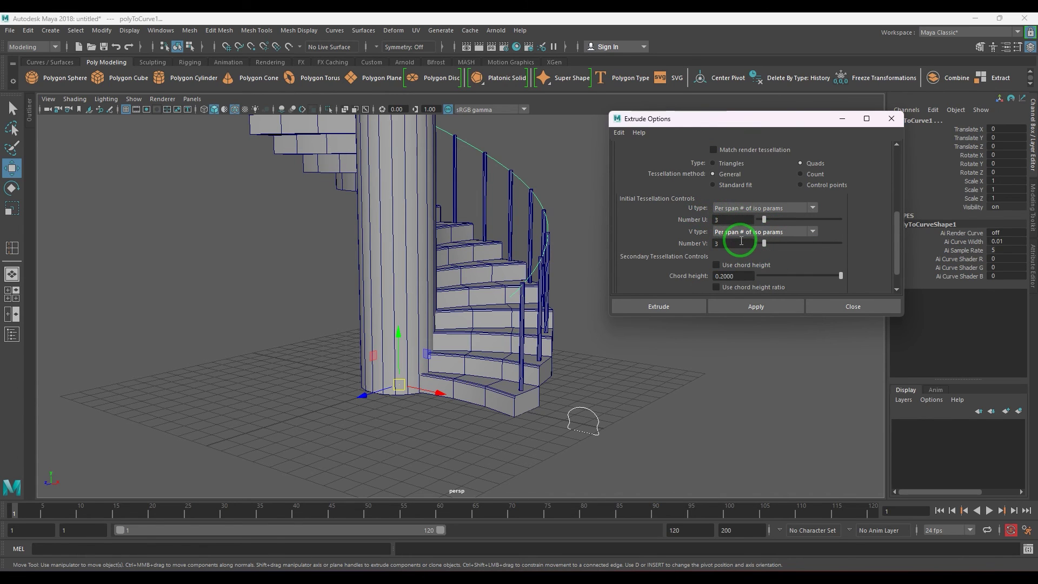
left_click(671, 306)
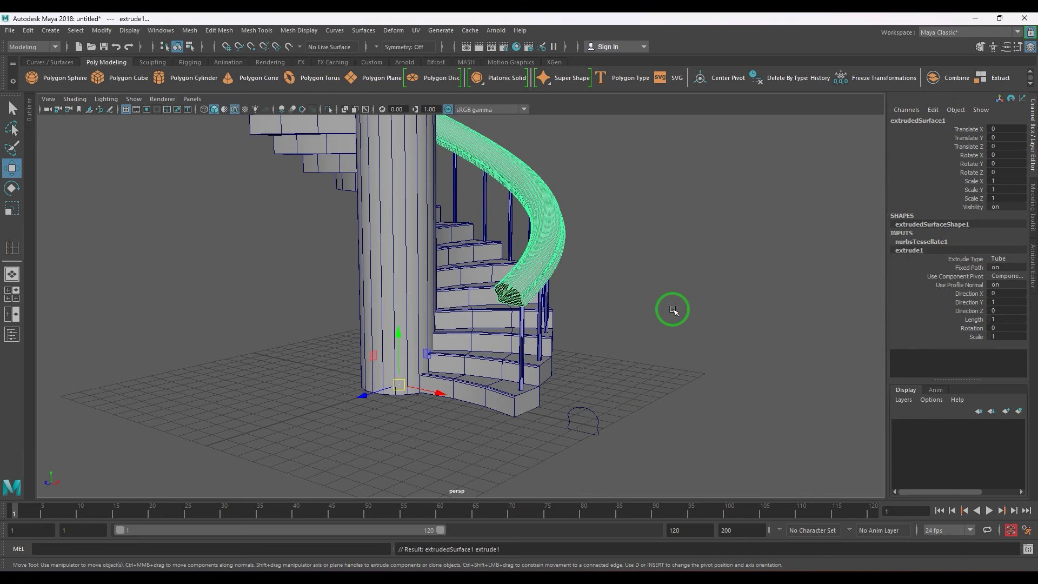
Deselect the handrail, turn off wireframe on shaded, and examine the extruded rail against its profile curve
mouse_move(690, 318)
left_mouse_down("alt")
mouse_move(591, 320)
mouse_move(715, 318)
left_mouse_up("alt")
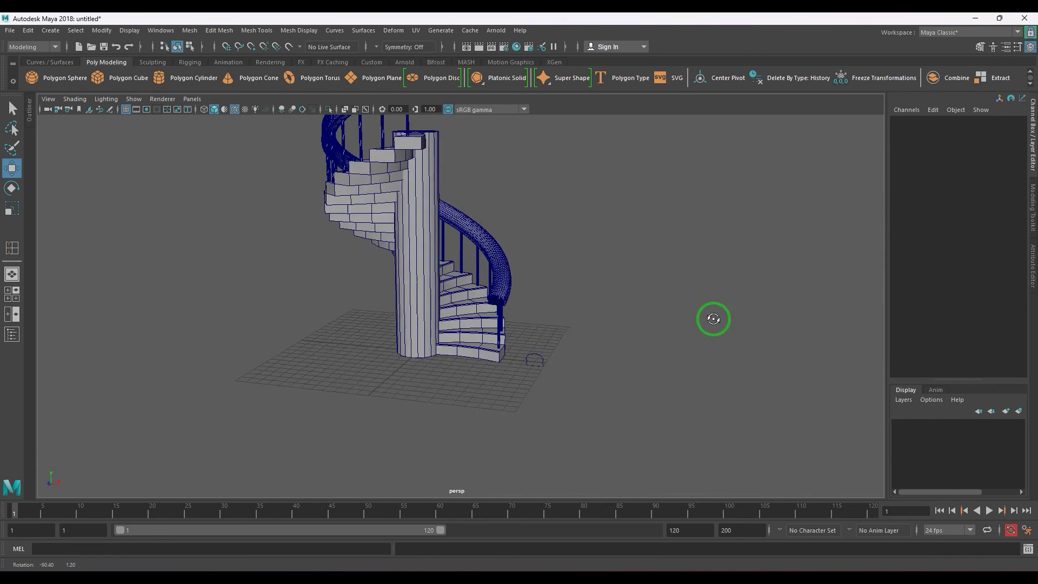
left_click(235, 108)
mouse_move(600, 320)
left_mouse_down("alt")
mouse_move(519, 309)
mouse_move(568, 327)
left_mouse_up("alt")
scroll(632, 374, "up", 4)
middle_click_drag(632, 373, 617, 304, "alt")
scroll(616, 304, "up", 4)
scroll(700, 384, "down", 10)
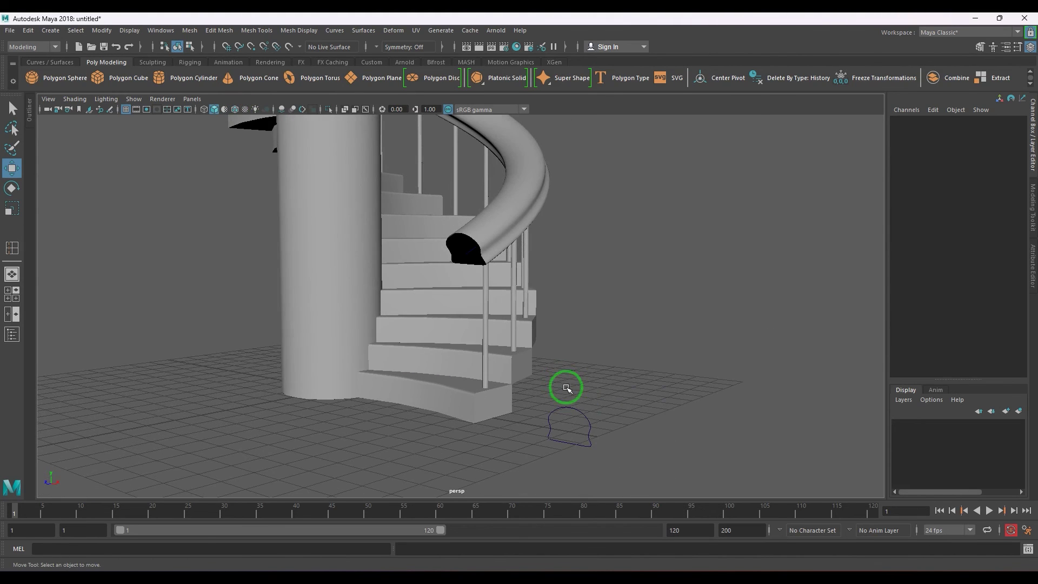
Scale the profile curve down uniformly to about 0.383 to make the handrail thinner
left_click(592, 450)
left_click_drag(622, 427, 539, 414, "alt")
key("r")
scroll(560, 365, "up", 5)
left_click_drag(562, 366, 517, 411, "alt")
scroll(517, 411, "up", 6)
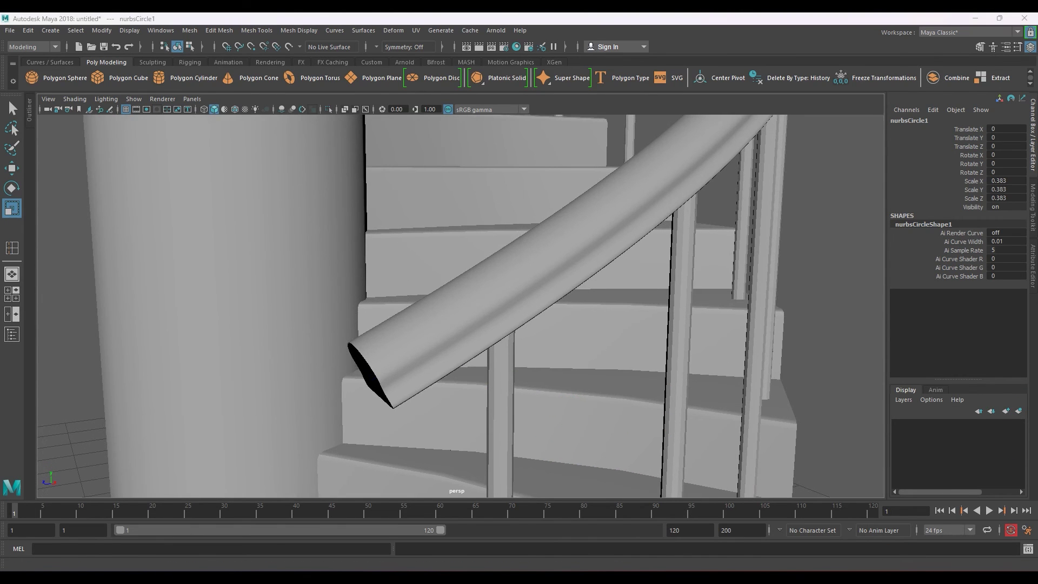
Set the handrail tessellation's U Number to 2 and lower its V Number for fewer divisions
left_click(456, 308)
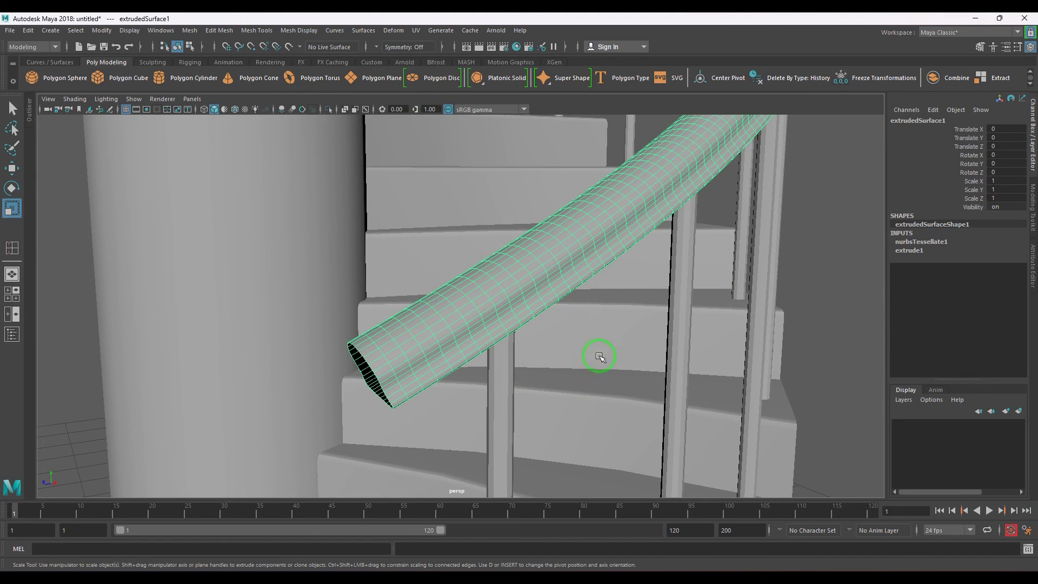
left_click_drag(664, 345, 750, 336, "alt")
left_click(936, 243)
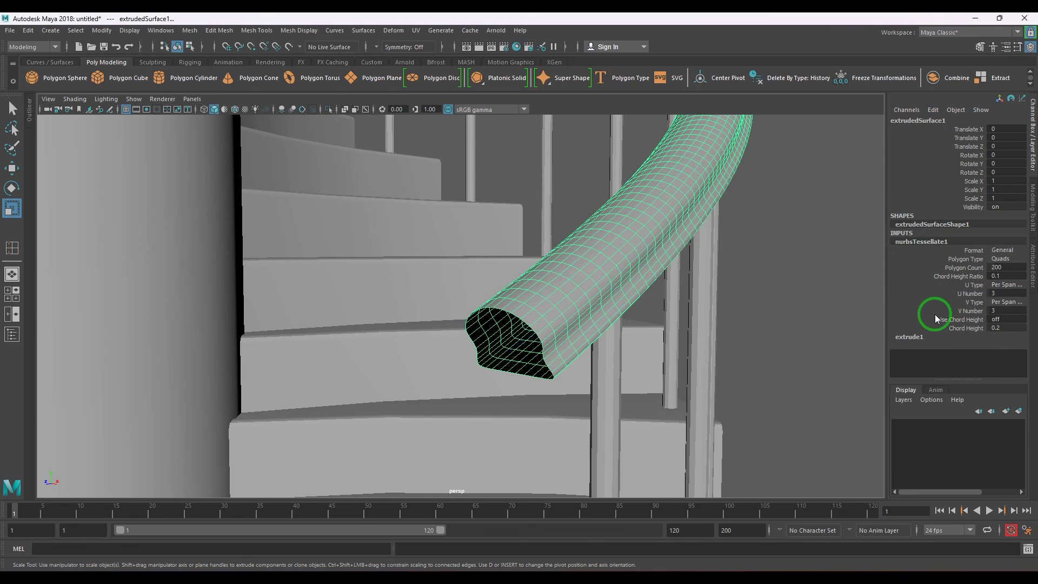
left_click(975, 285)
left_click(977, 302)
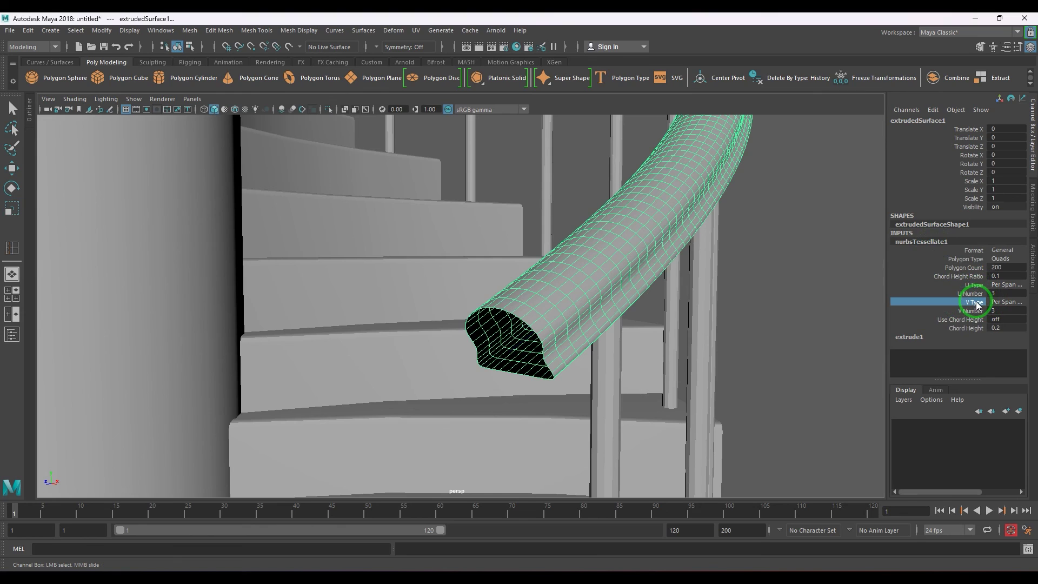
left_click(996, 285)
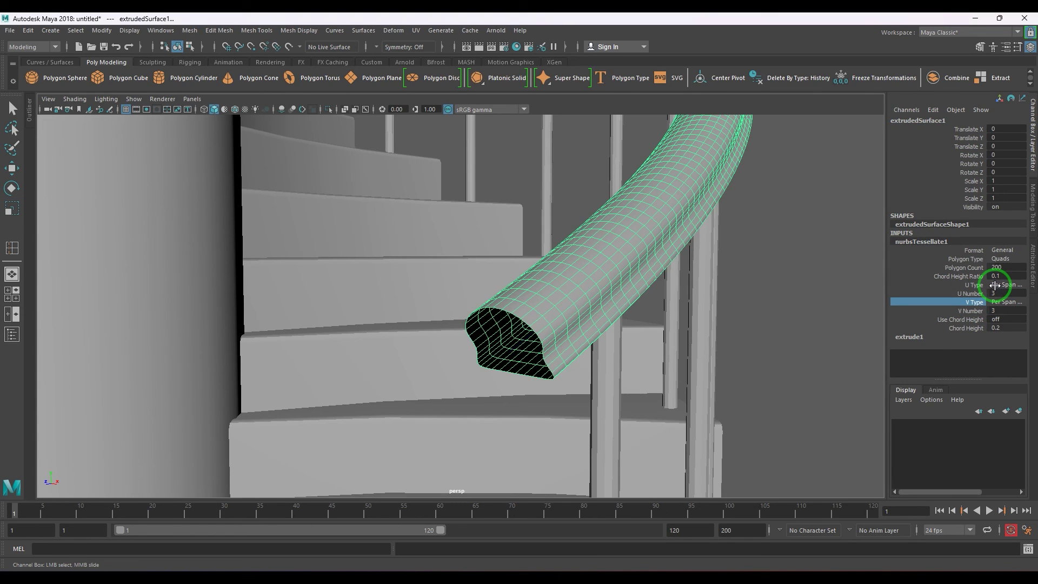
left_click(970, 294)
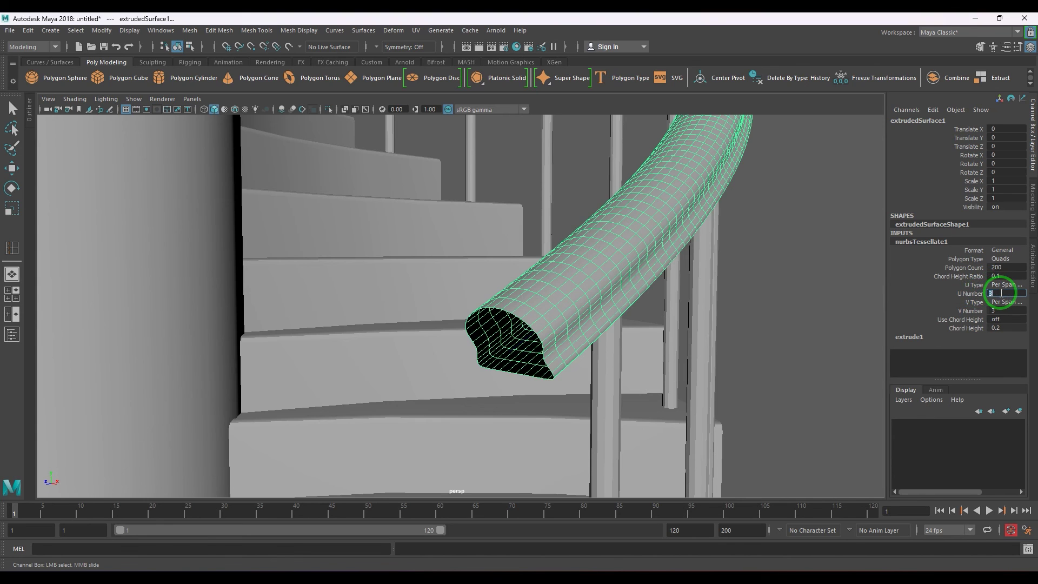
mouse_move(610, 320)
middle_mouse_down()
mouse_move(600, 323)
mouse_move(611, 323)
middle_mouse_up()
left_click(972, 312)
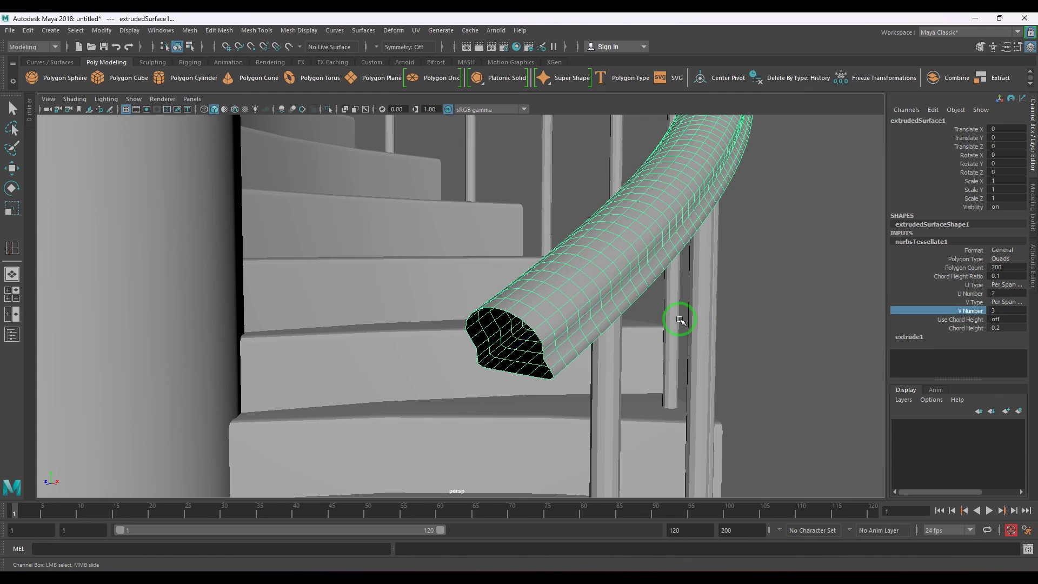
middle_click_drag(679, 318, 649, 332)
Deselect the handrail and examine its fit along the whole staircase and at its lower end
left_click_drag(649, 331, 579, 308, "alt")
scroll(703, 300, "down", 5)
left_click(702, 299)
scroll(694, 299, "down", 3)
scroll(586, 314, "down", 4)
middle_click_drag(609, 322, 606, 376, "alt")
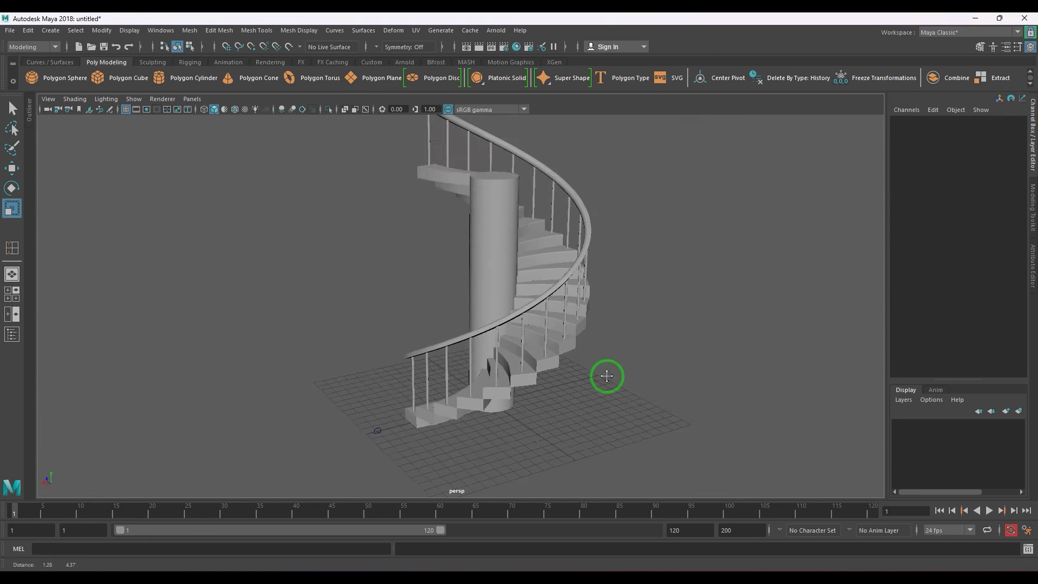
left_click_drag(607, 376, 526, 323, "alt")
scroll(617, 331, "up", 5)
scroll(582, 343, "up", 3)
scroll(542, 336, "up", 3)
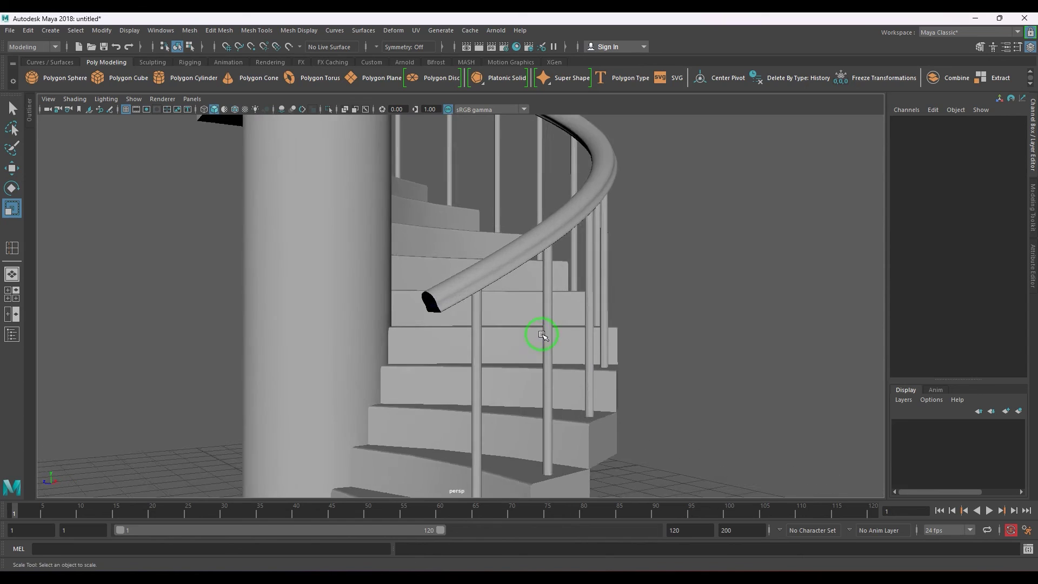
Select the border edges of the handrail's open lower end and cap it with Fill Hole
scroll(543, 336, "up", 10)
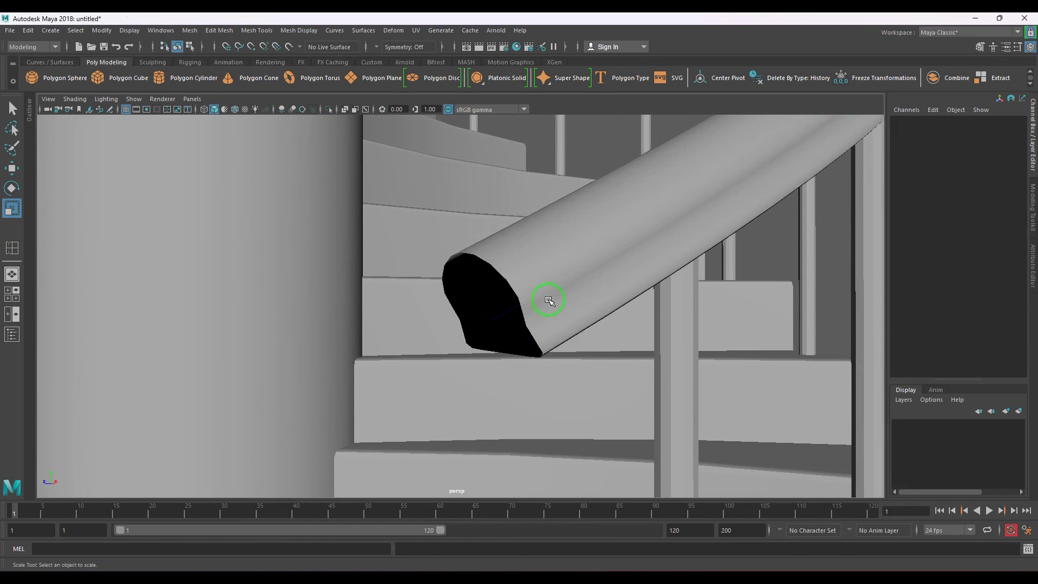
left_click(549, 303)
key("F10")
double_click(510, 292)
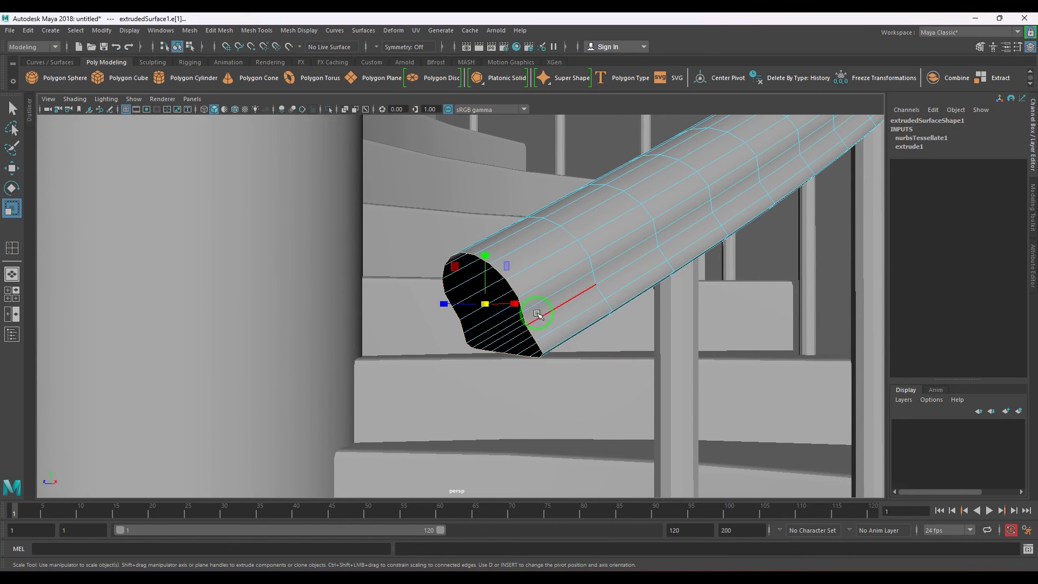
right_click(565, 278, "shift")
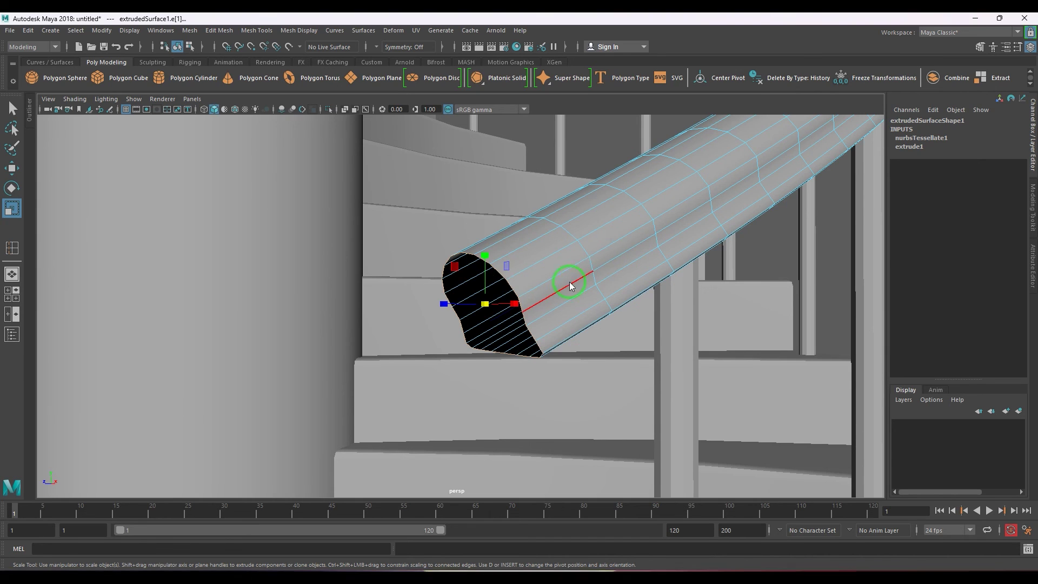
key("F8")
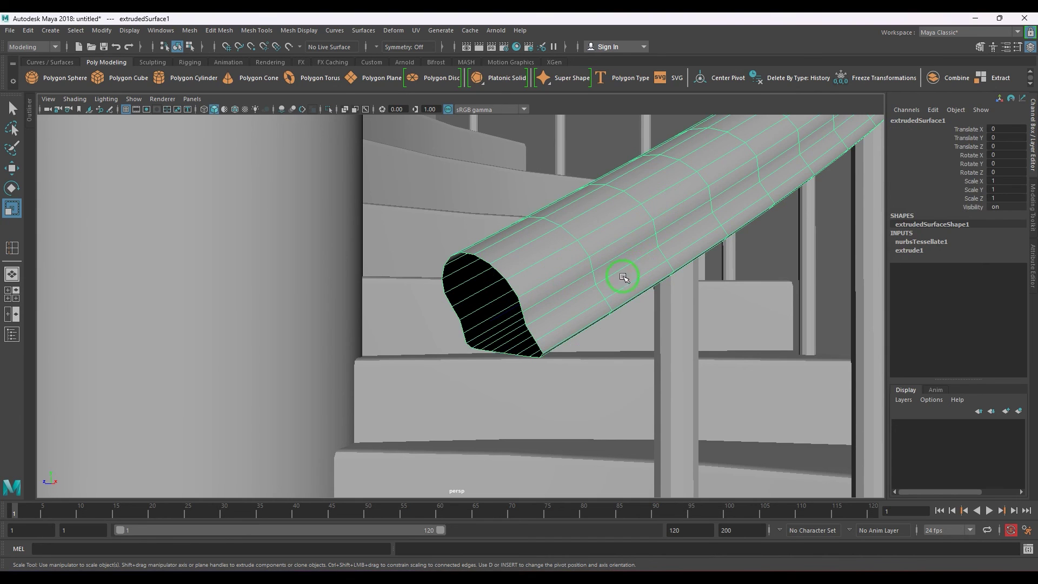
key("ctrl+z")
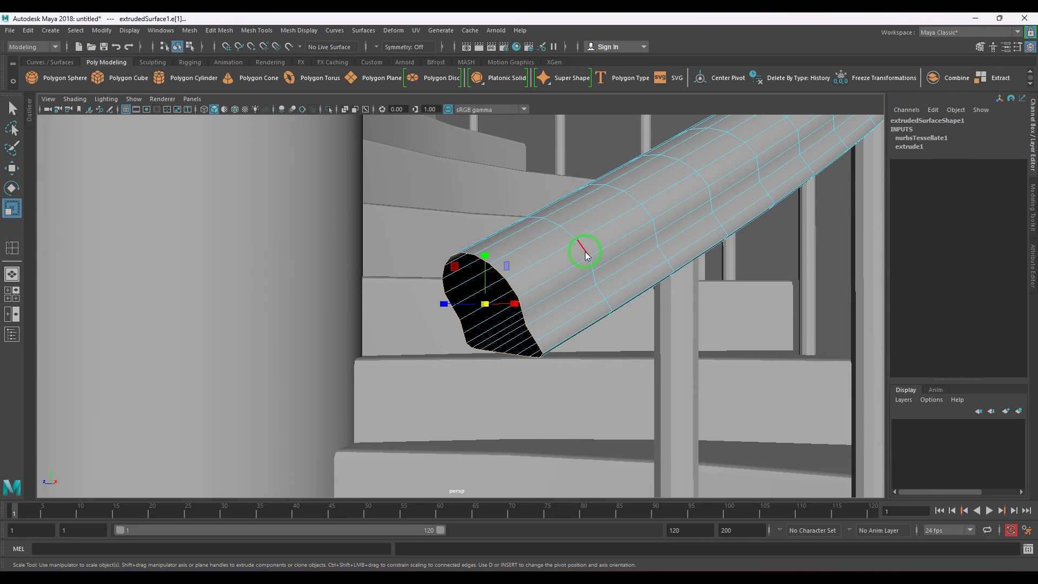
right_click_drag(585, 251, 591, 392, "shift")
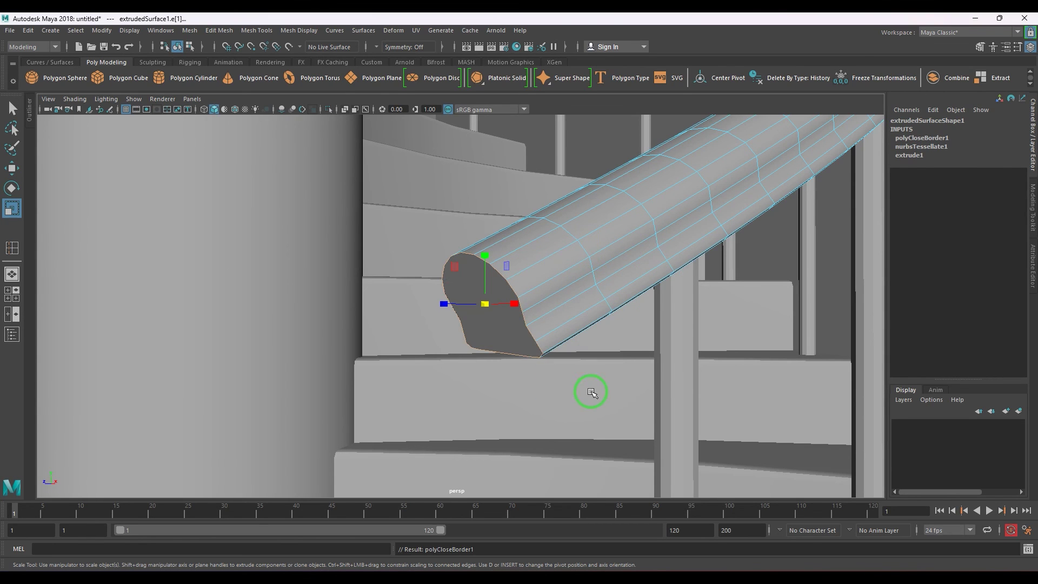
scroll(482, 322, "up", 2)
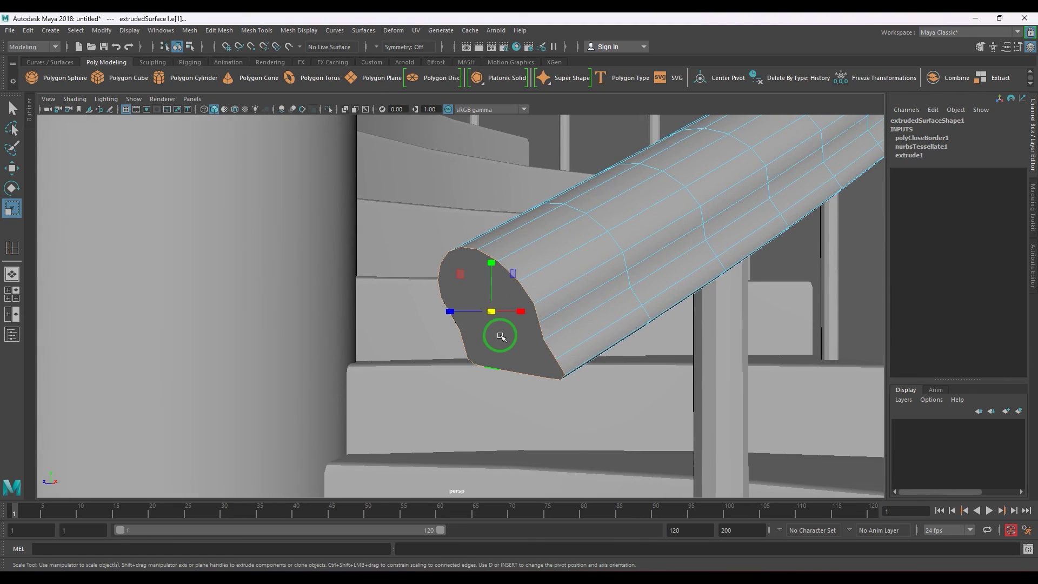
key("w")
key("ctrl+e")
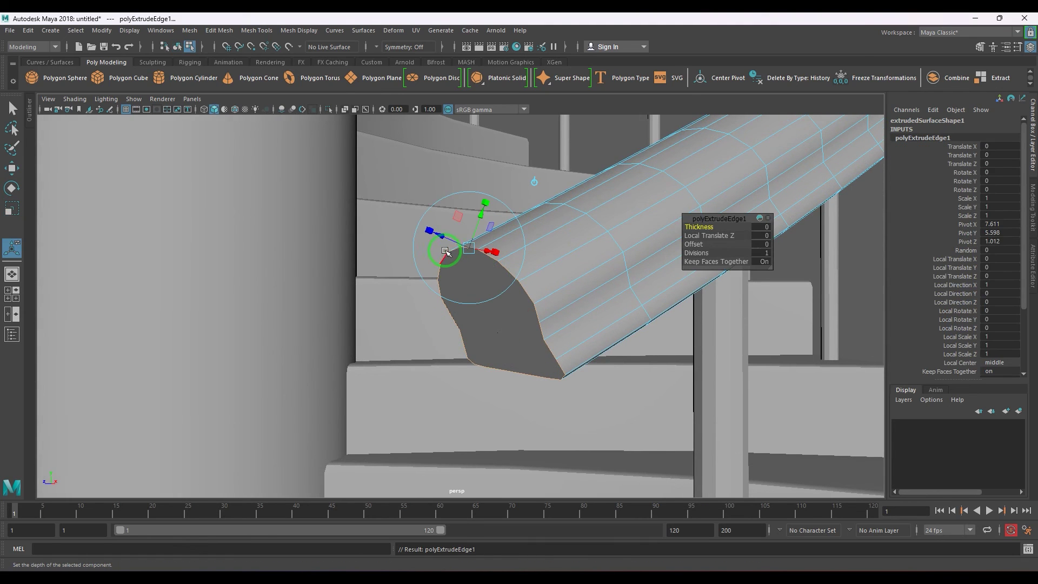
left_click_drag(449, 245, 435, 239)
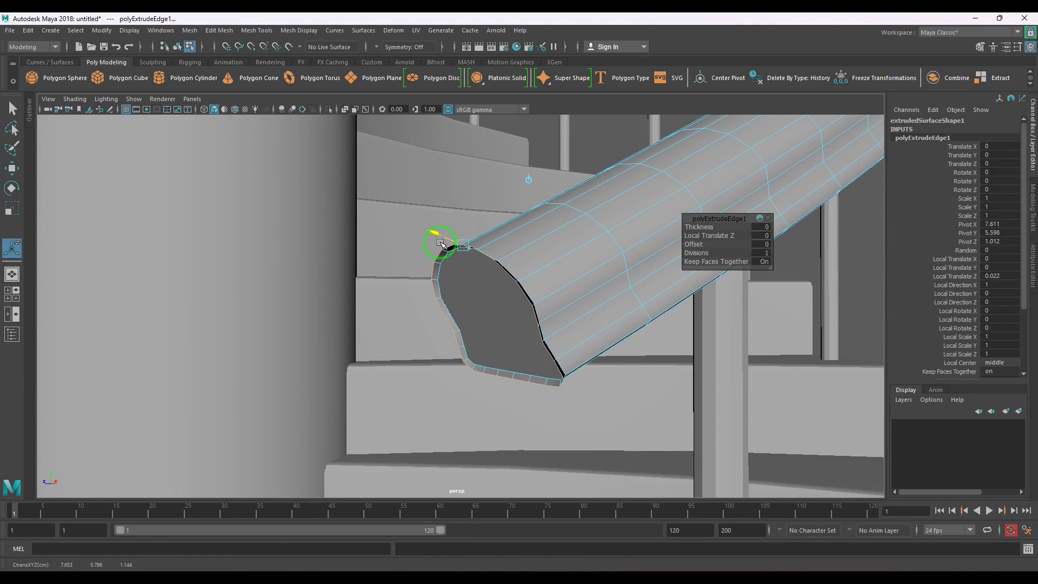
key("ctrl+z")
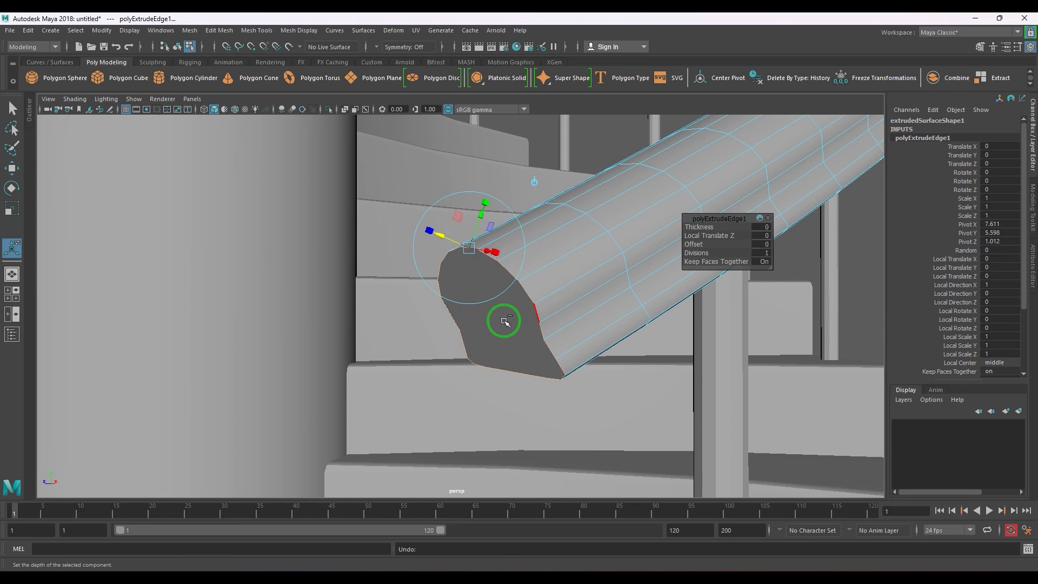
key("ctrl+z")
Extrude the cap face at the handrail's lower end slightly outward, then return to object mode and deselect the handrail
key("F11")
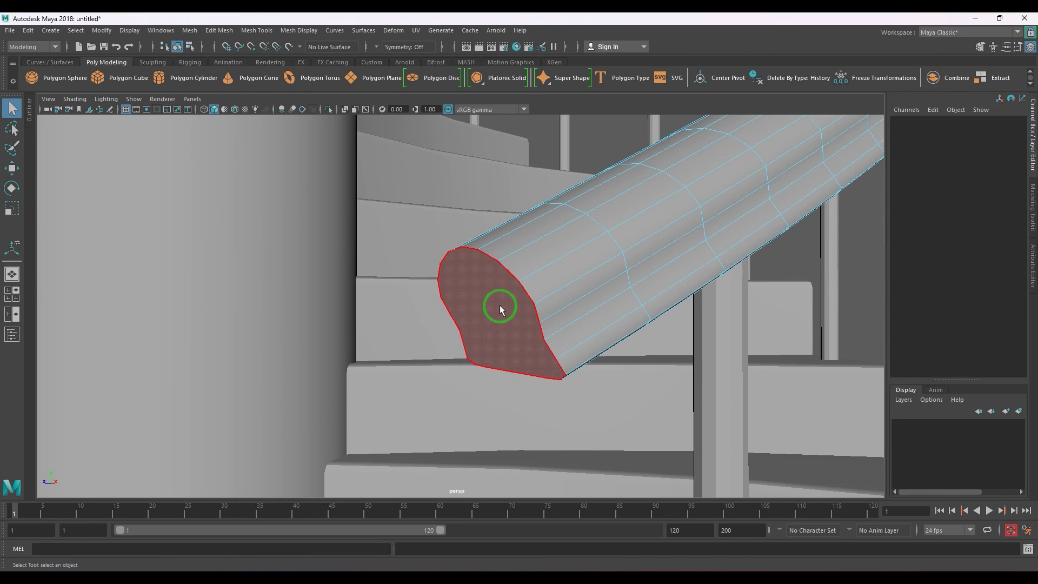
left_click(496, 301)
key("ctrl+e")
mouse_move(470, 332)
left_mouse_down()
mouse_move(453, 358)
mouse_move(474, 339)
left_mouse_up()
key("w")
right_click_drag(528, 333, 566, 299)
scroll(566, 300, "down", 6)
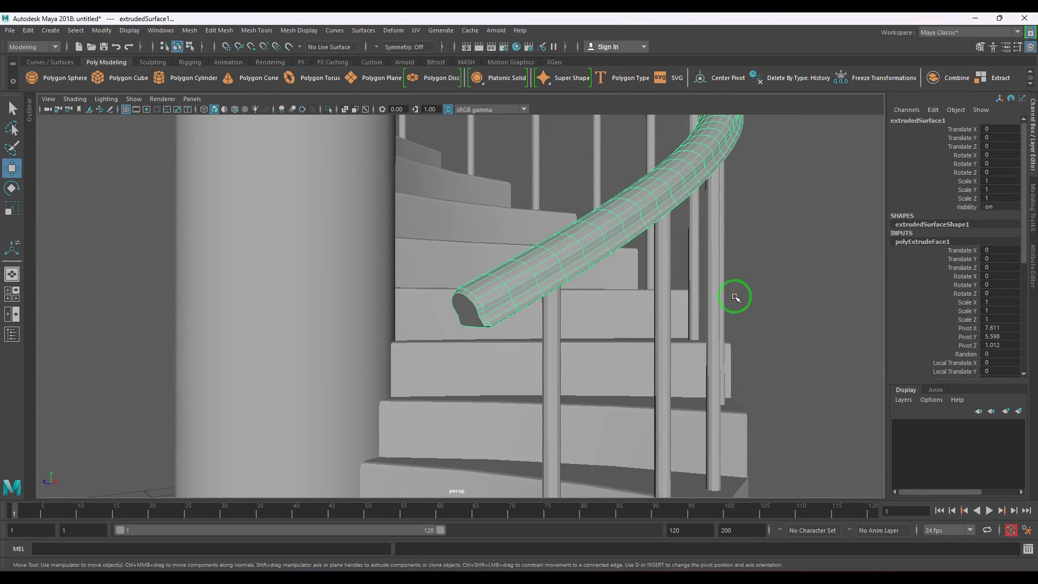
left_click(735, 297)
left_click_drag(703, 305, 649, 318, "alt")
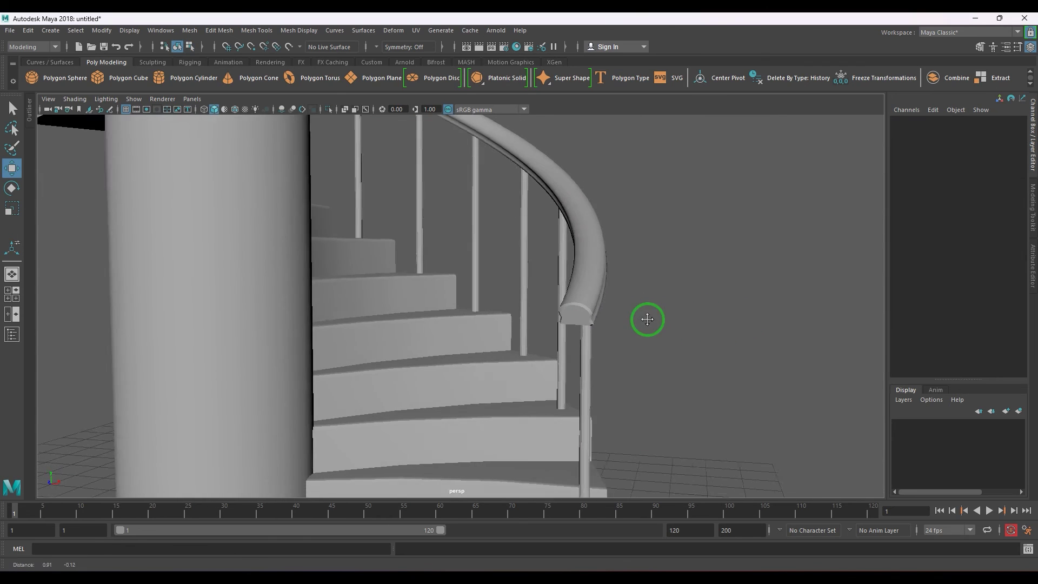
right_click_drag(649, 317, 694, 354, "alt")
left_click(613, 298)
left_click_drag(614, 308, 575, 339, "alt")
scroll(576, 337, "up", 5)
right_click_drag(602, 251, 540, 269, "shift")
left_click(548, 316)
key("ctrl+z")
key("w")
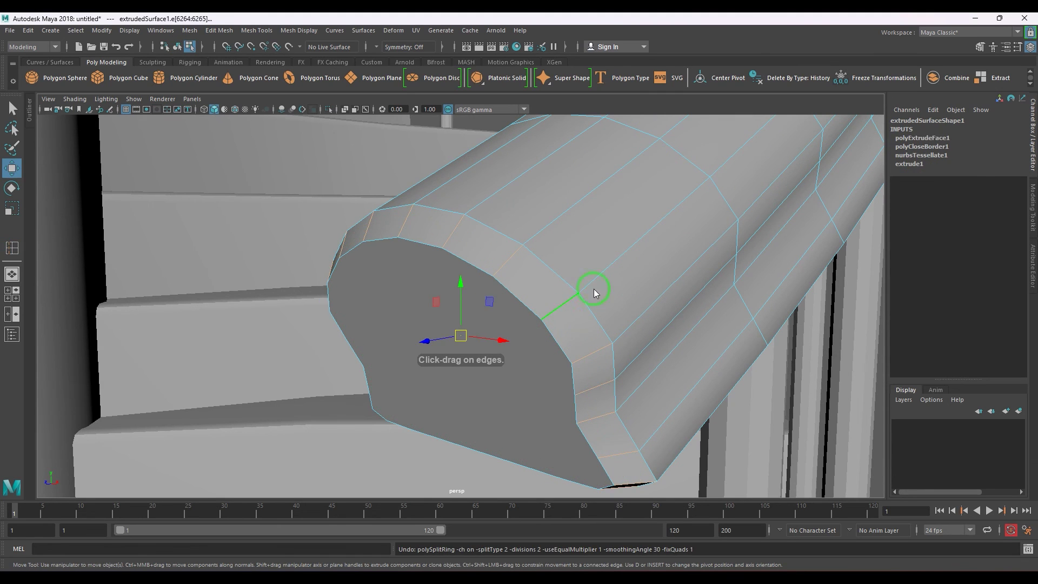
Reset the Insert Edge Loop tool to its defaults and add supporting loops near both borders of the handrail's extruded end band
mouse_move(593, 292)
right_mouse_down()
mouse_move(622, 266)
mouse_move(591, 280)
mouse_move(599, 276)
right_mouse_up()
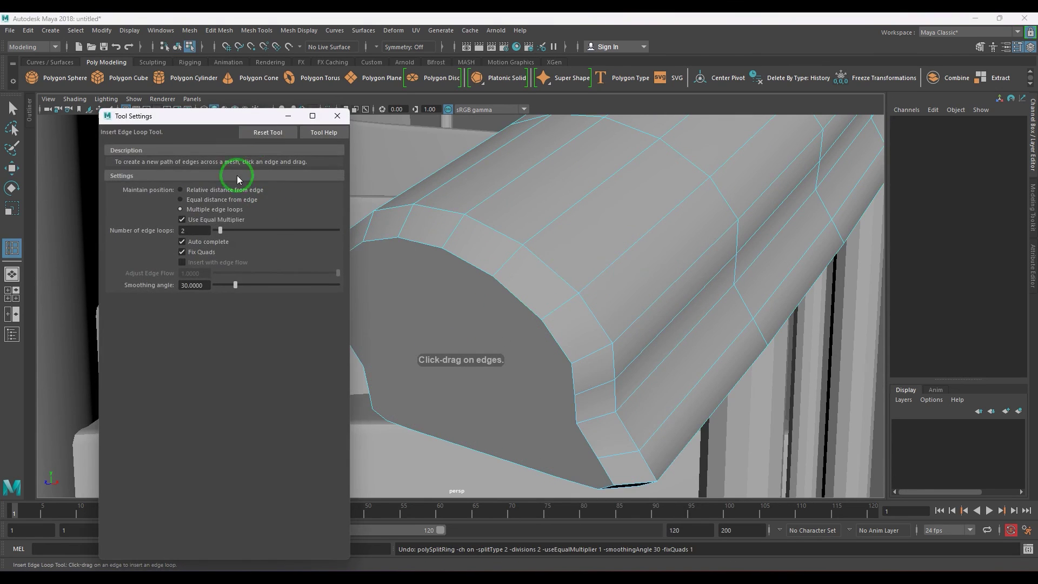
left_click(268, 132)
left_click(337, 123)
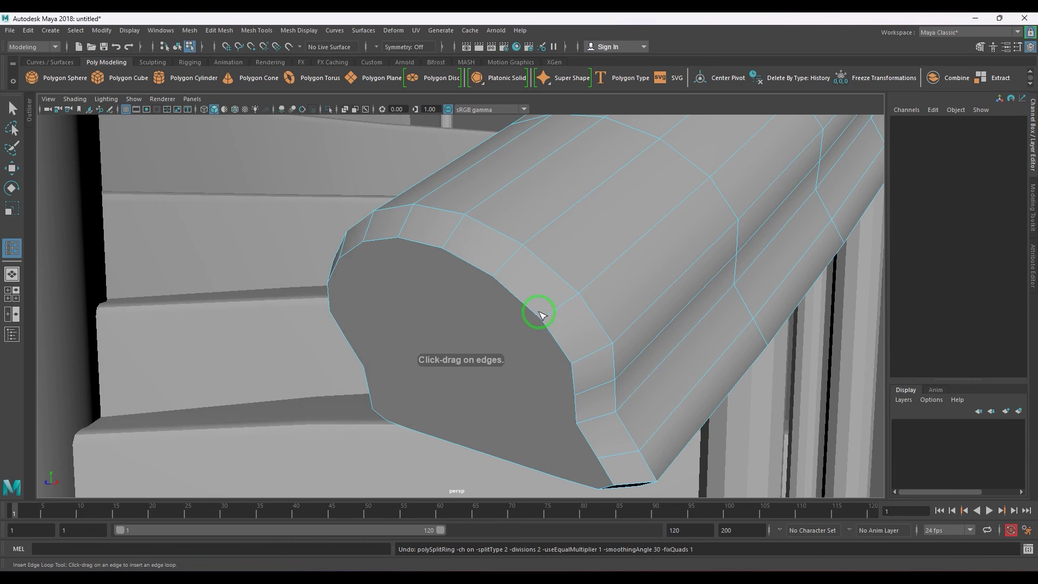
left_click(549, 316)
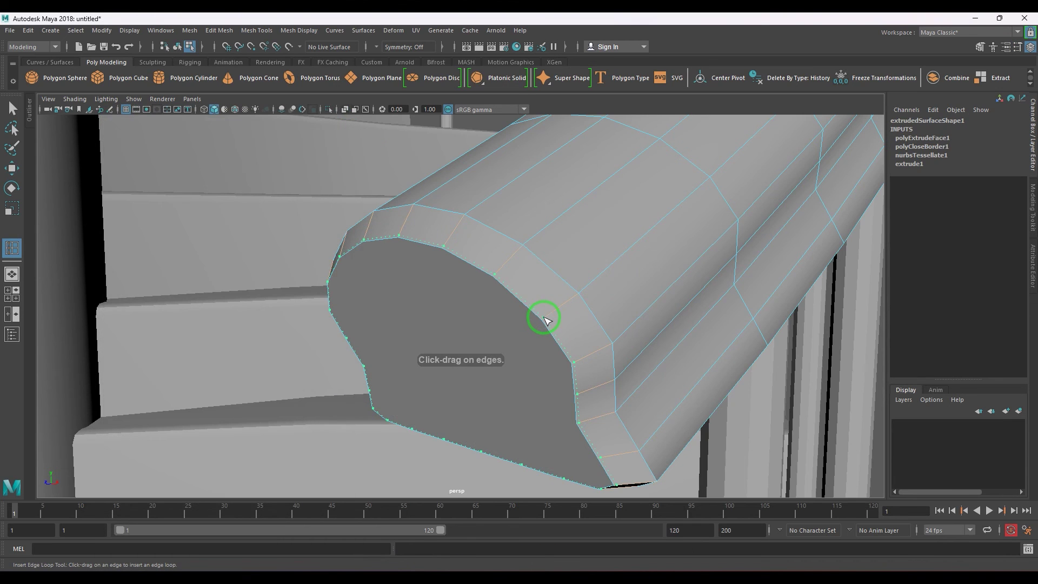
left_click_drag(578, 298, 590, 288)
left_click(585, 292)
key("F8")
key("w")
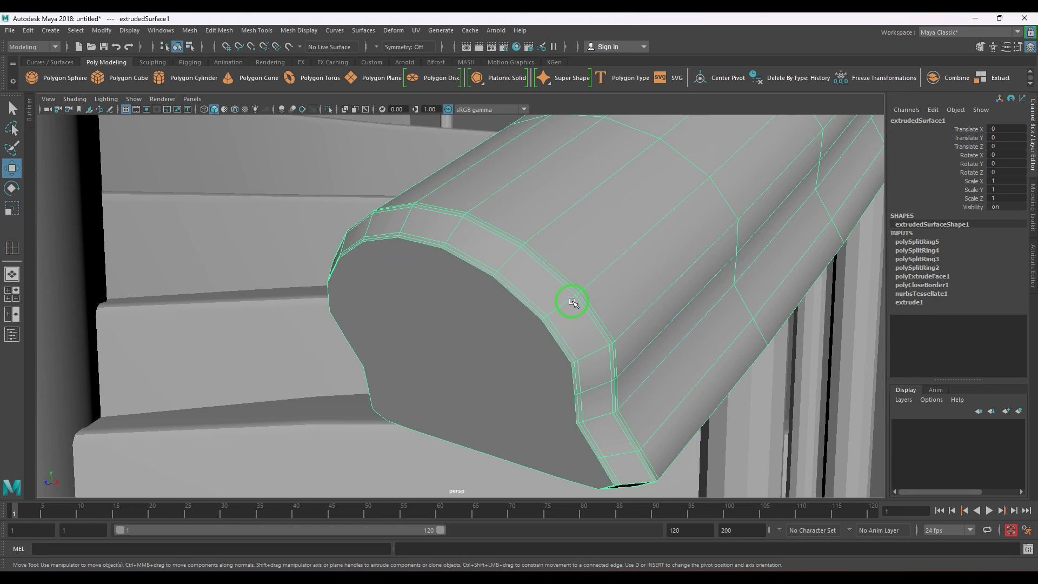
Turn on smooth mesh preview for the handrail and display wireframe on shaded across the whole staircase
key("3")
scroll(562, 307, "down", 5)
left_click(745, 330)
left_click_drag(630, 352, 524, 367, "alt")
left_click(234, 109)
mouse_move(465, 271)
left_mouse_down("alt")
mouse_move(535, 317)
mouse_move(521, 324)
mouse_move(598, 310)
mouse_move(757, 316)
mouse_move(628, 323)
mouse_move(652, 338)
left_mouse_up("alt")
right_click_drag(487, 432, 538, 397, "alt")
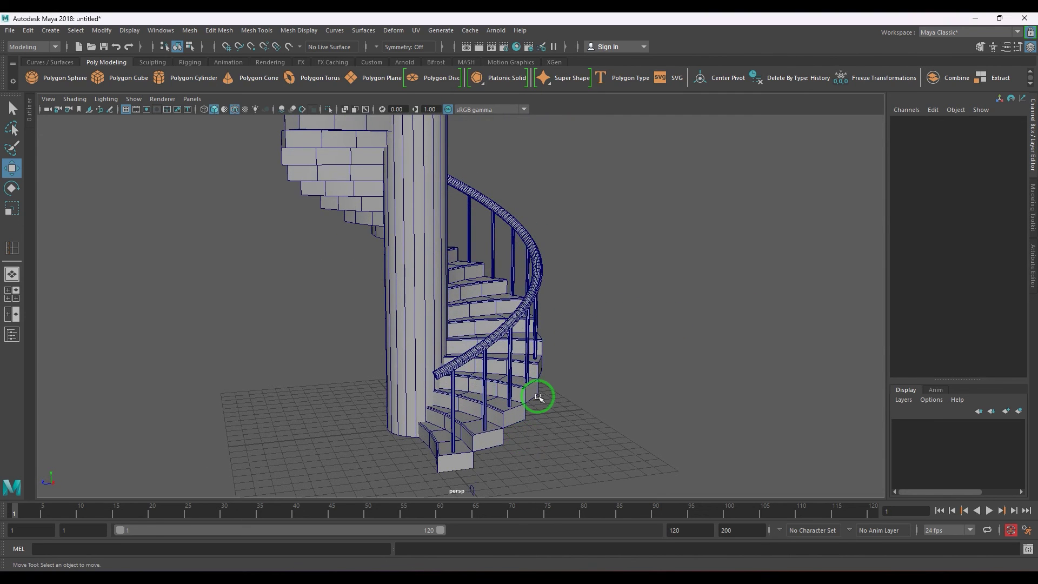